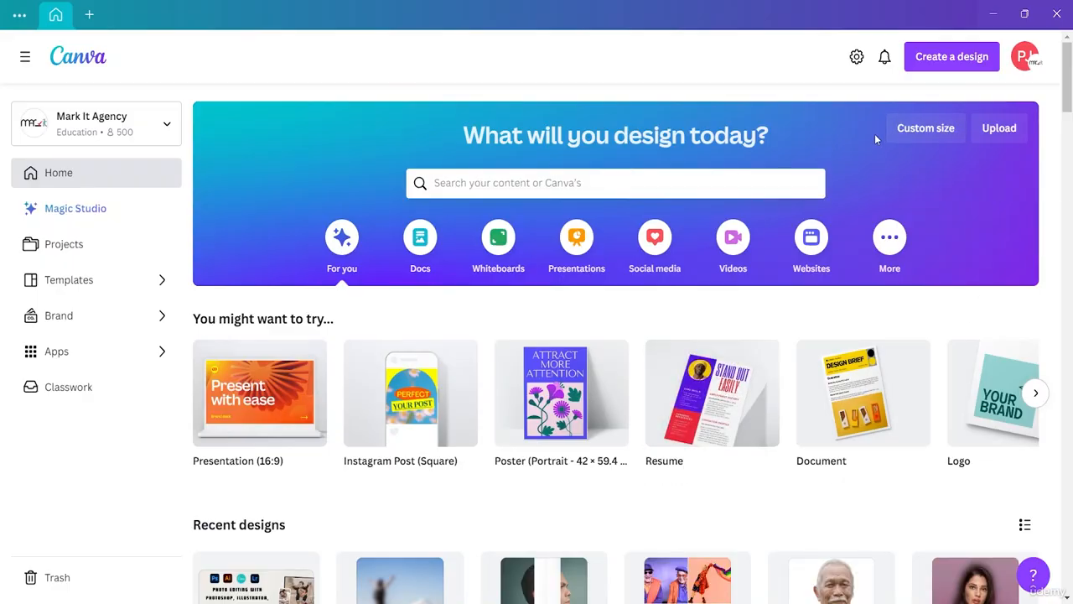
- Create a blank portrait poster design and search the elements library for photos of people
click(584, 439)
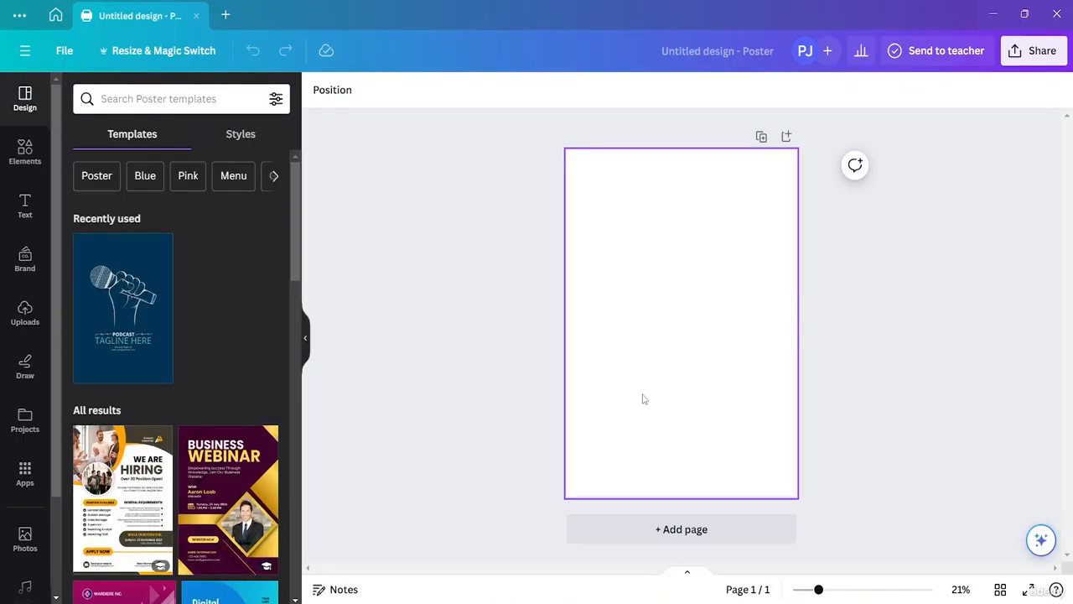
click(25, 151)
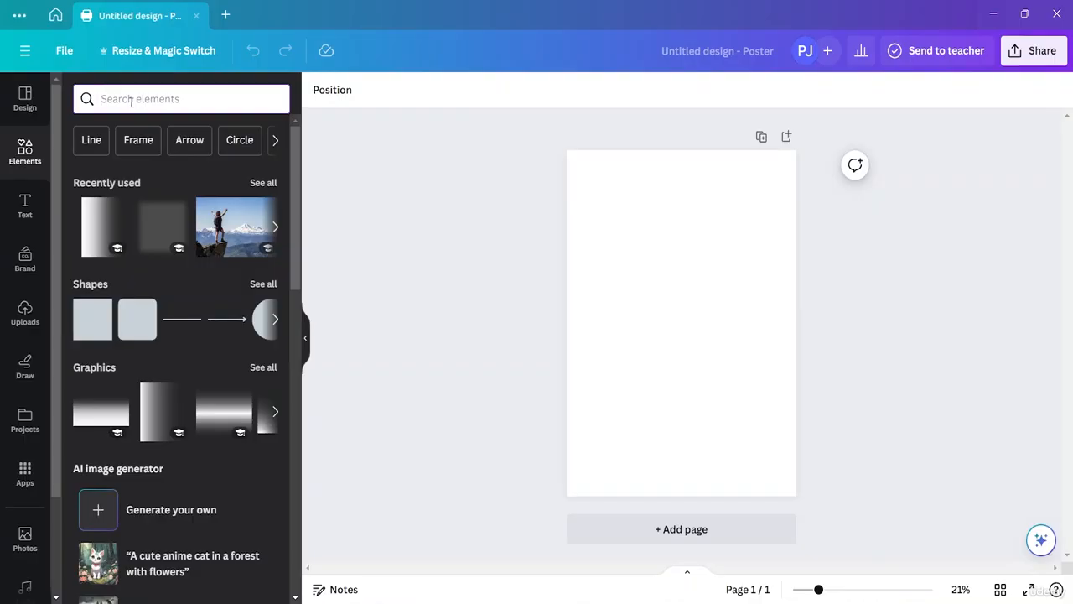
text(people)
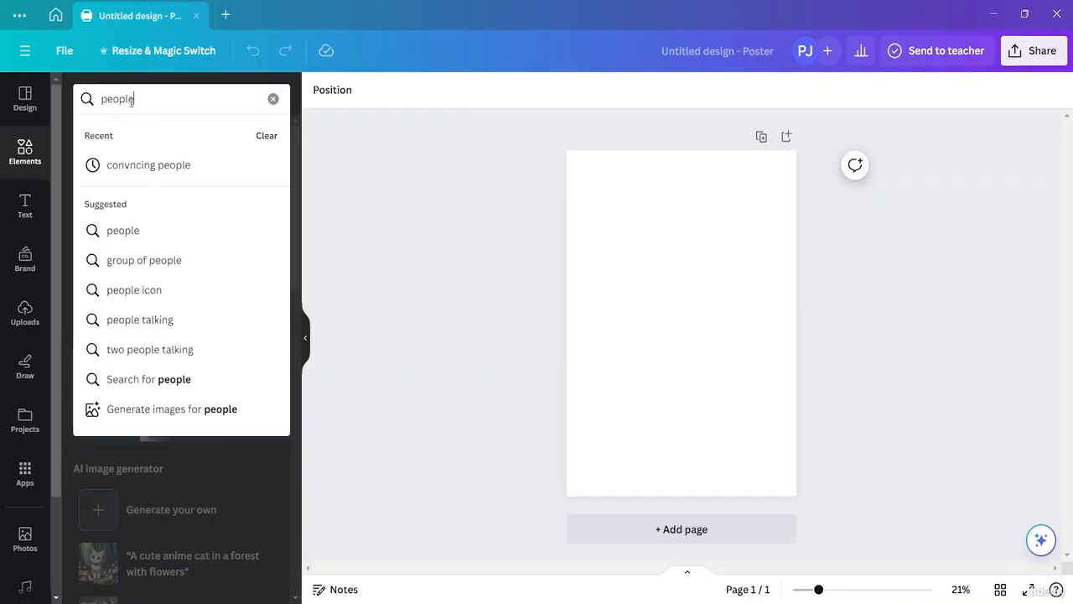
key(Return)
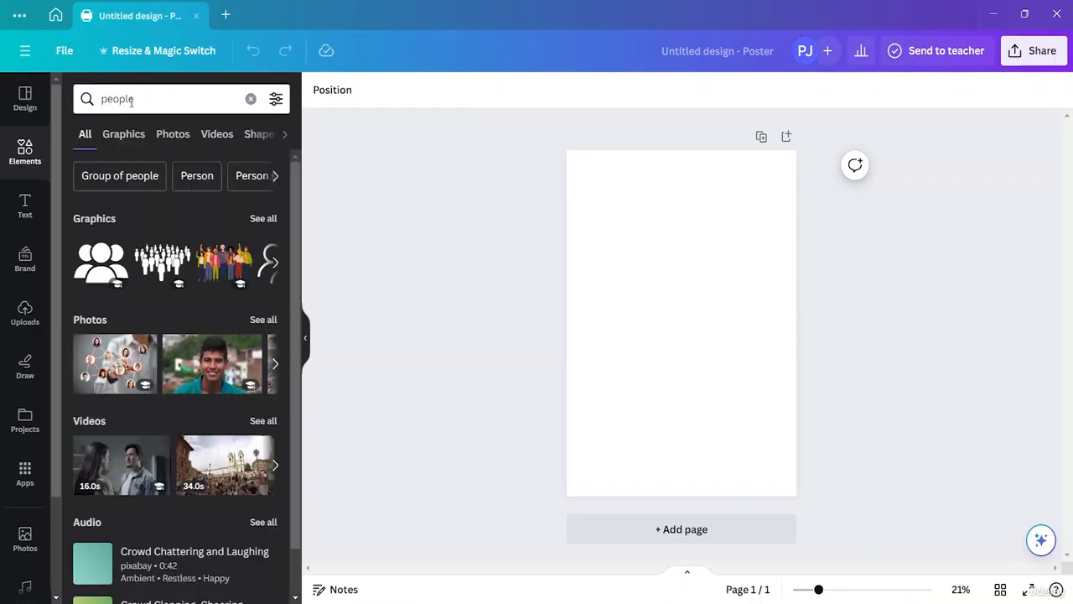
click(263, 320)
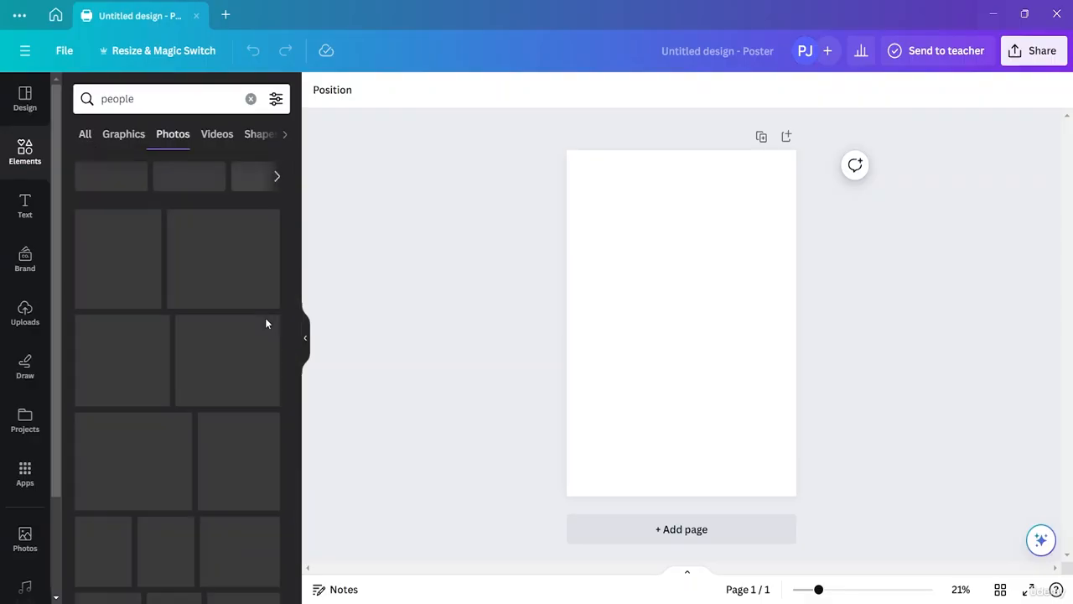
- Find the photo of the bearded man in a hat making a perfect gesture and view its collection
scroll(176, 317, down, 5)
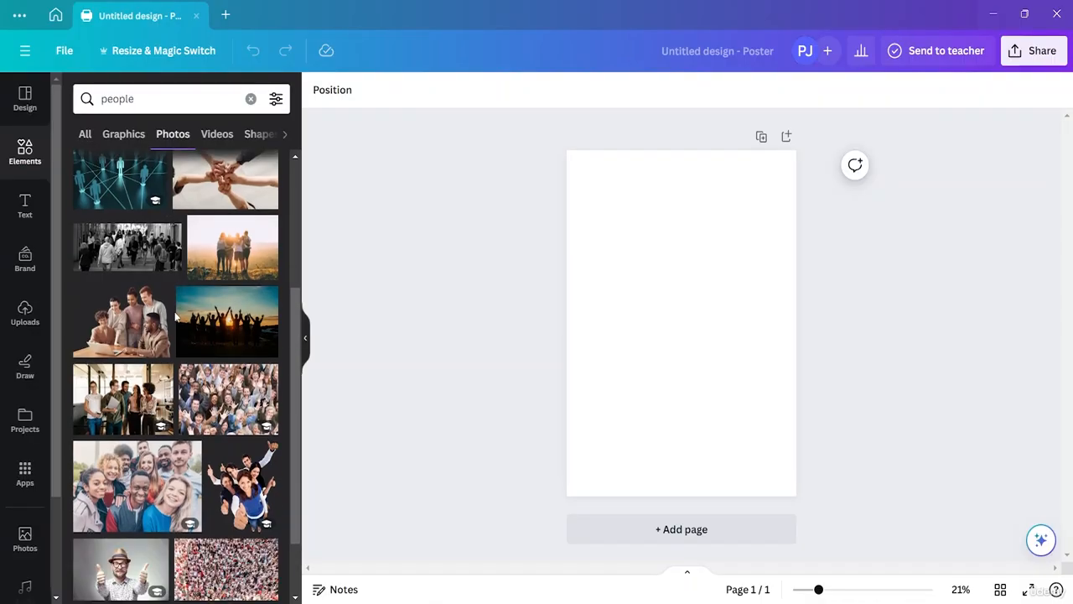
scroll(174, 315, down, 3)
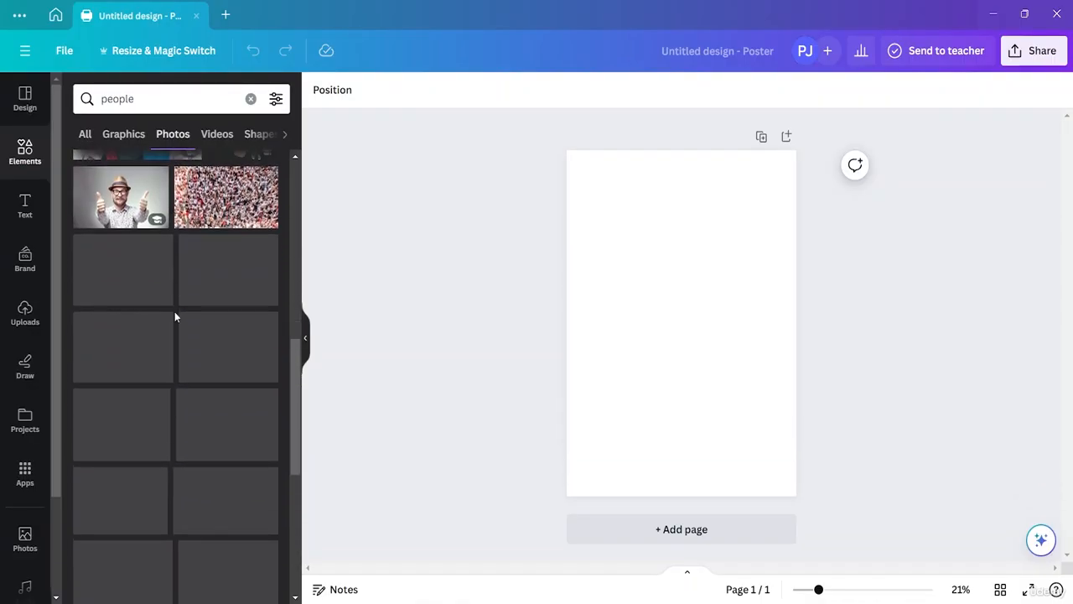
scroll(176, 316, down, 1)
scroll(176, 316, down, 1)
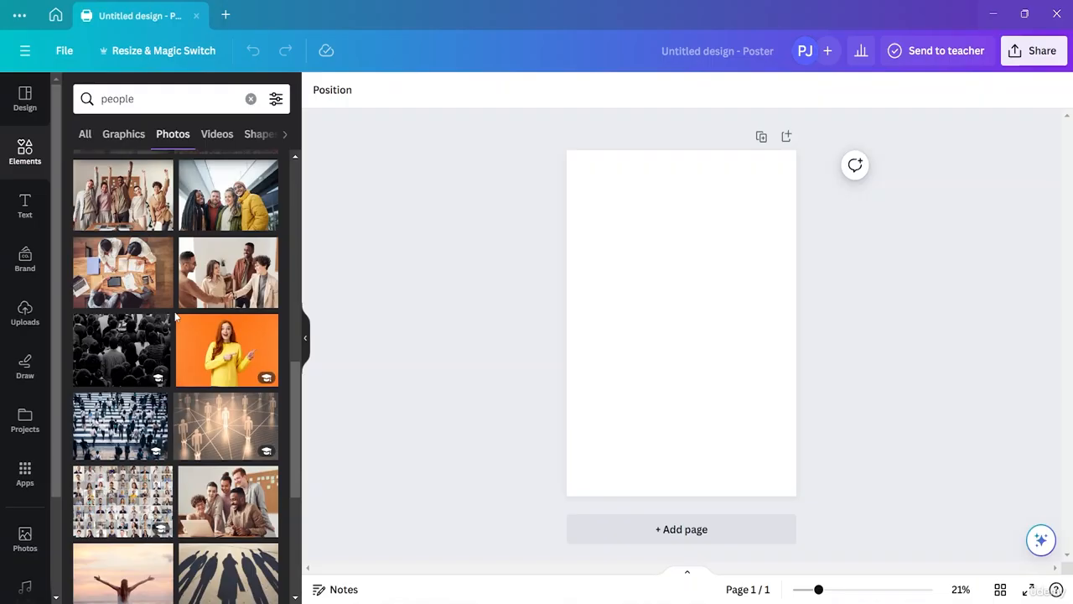
scroll(175, 315, down, 5)
scroll(174, 315, down, 2)
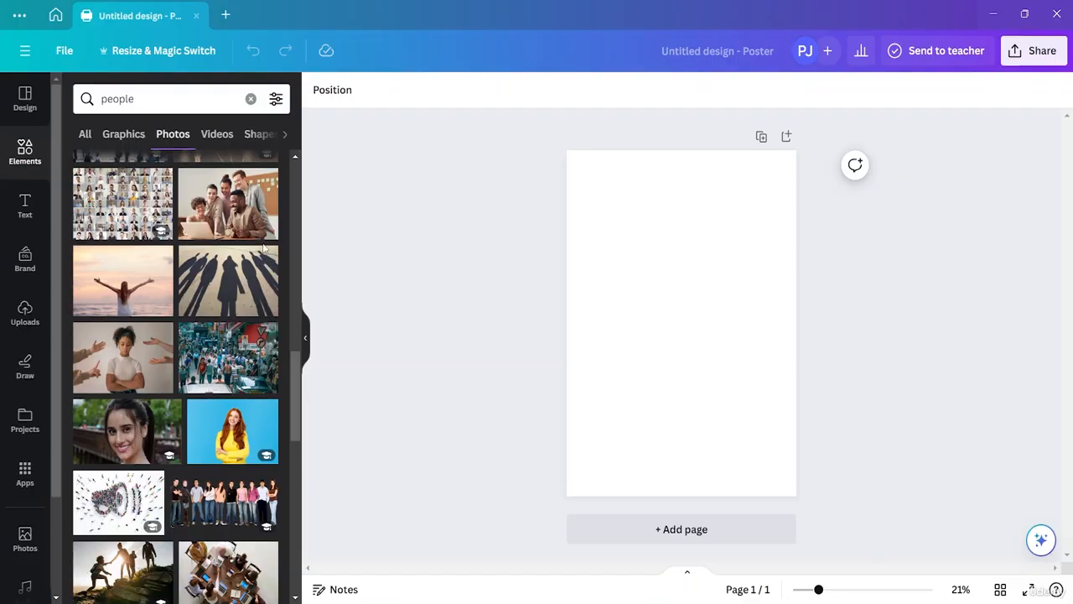
scroll(223, 291, down, 5)
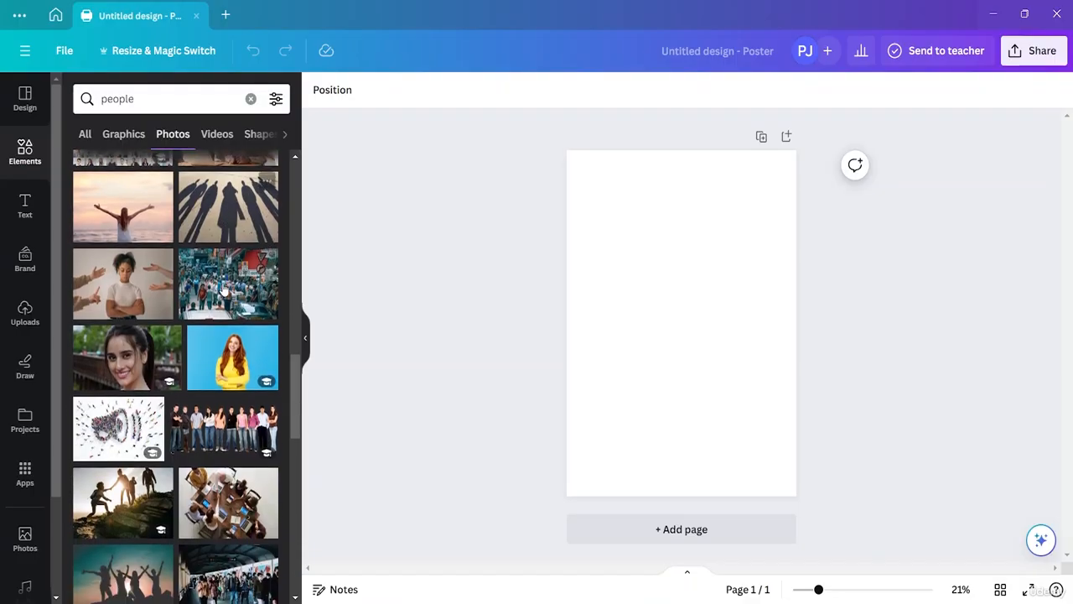
scroll(223, 290, down, 10)
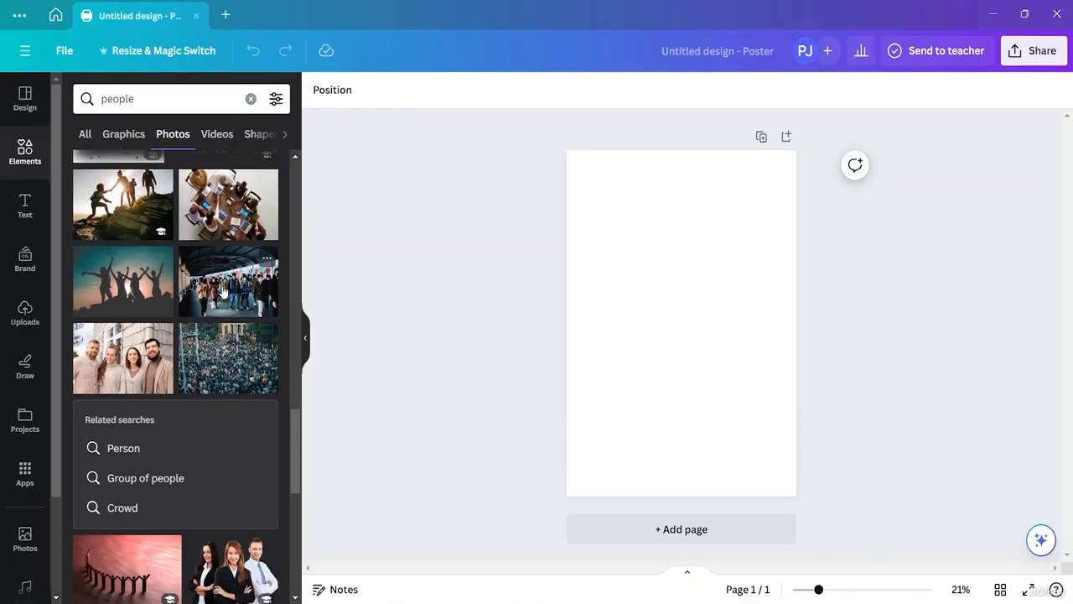
scroll(223, 290, down, 6)
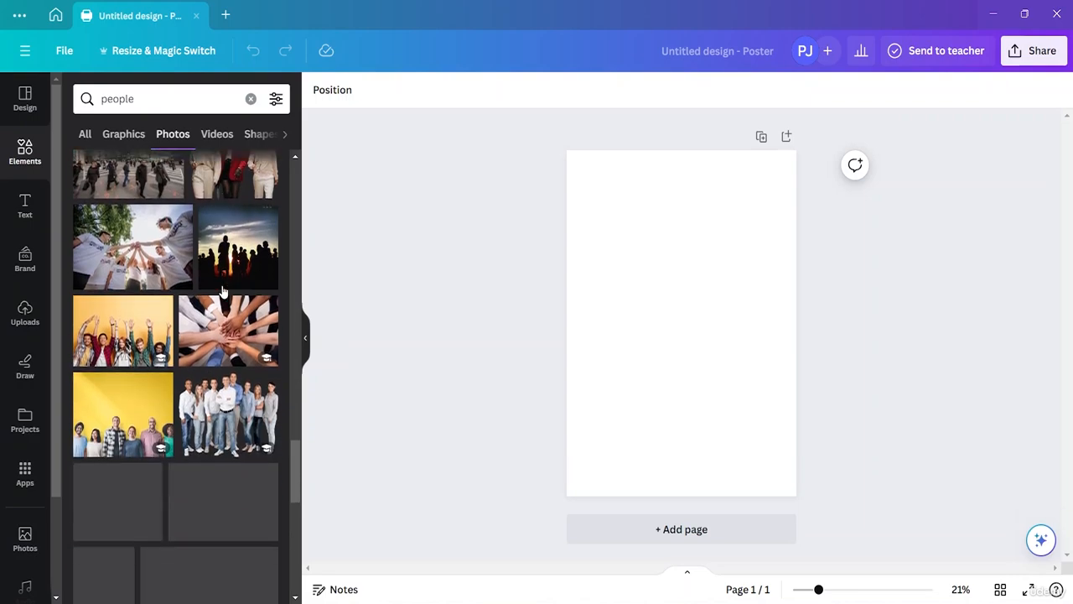
scroll(223, 291, down, 6)
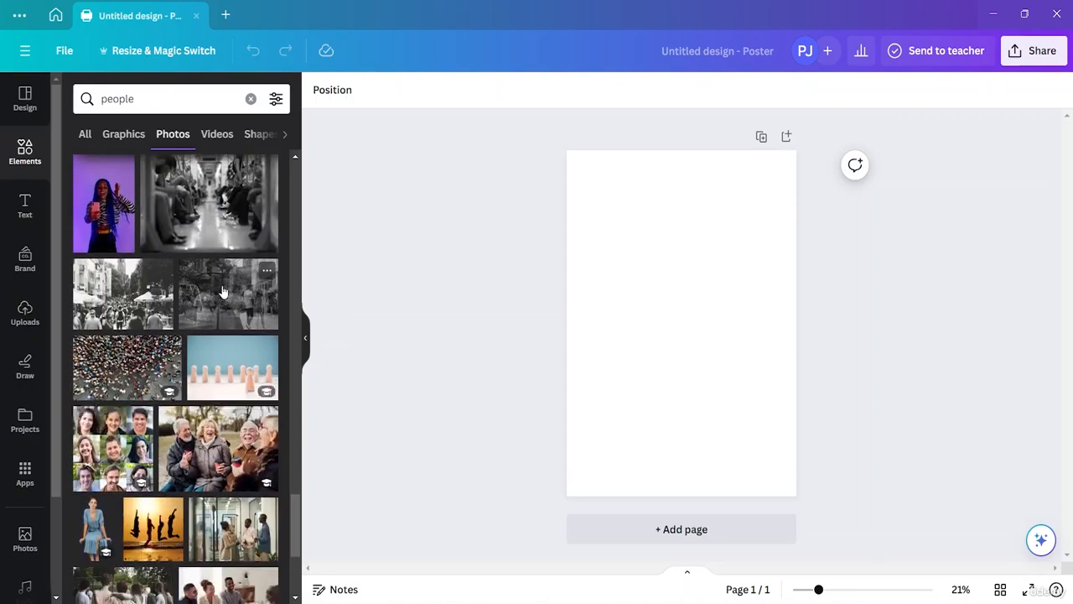
scroll(223, 290, down, 4)
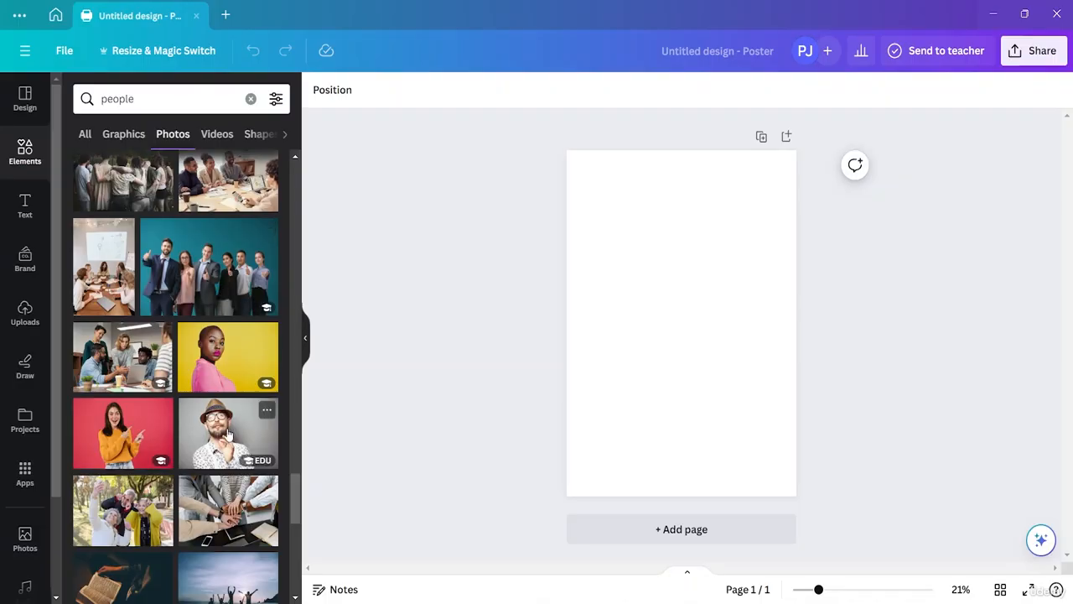
click(267, 410)
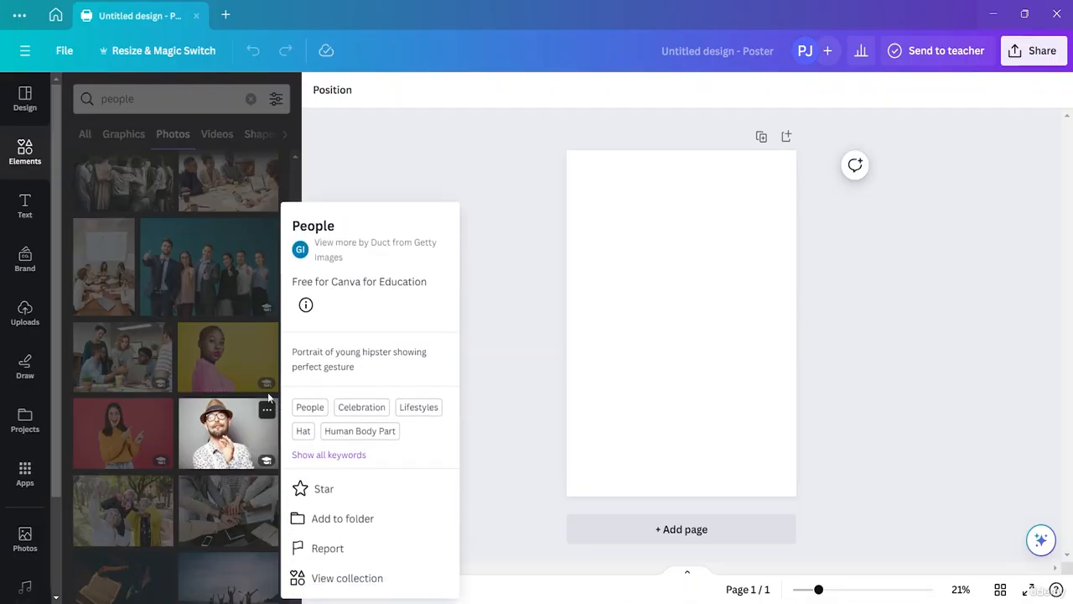
click(330, 579)
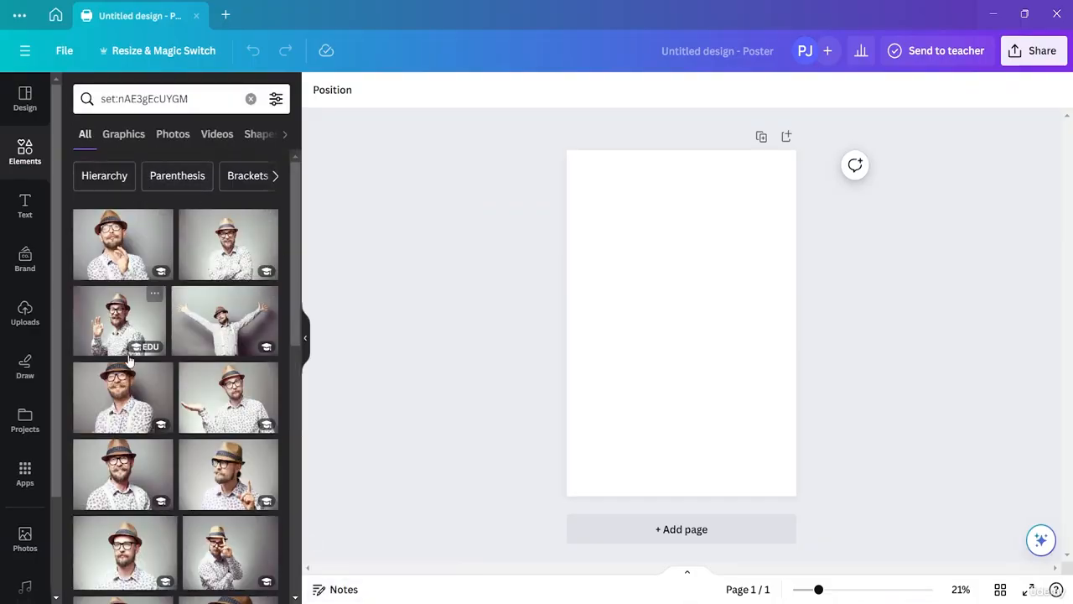
- Add the collection's photo of the man with both hands on his hips and place it, slightly enlarged, in the poster's upper half
scroll(201, 252, down, 1)
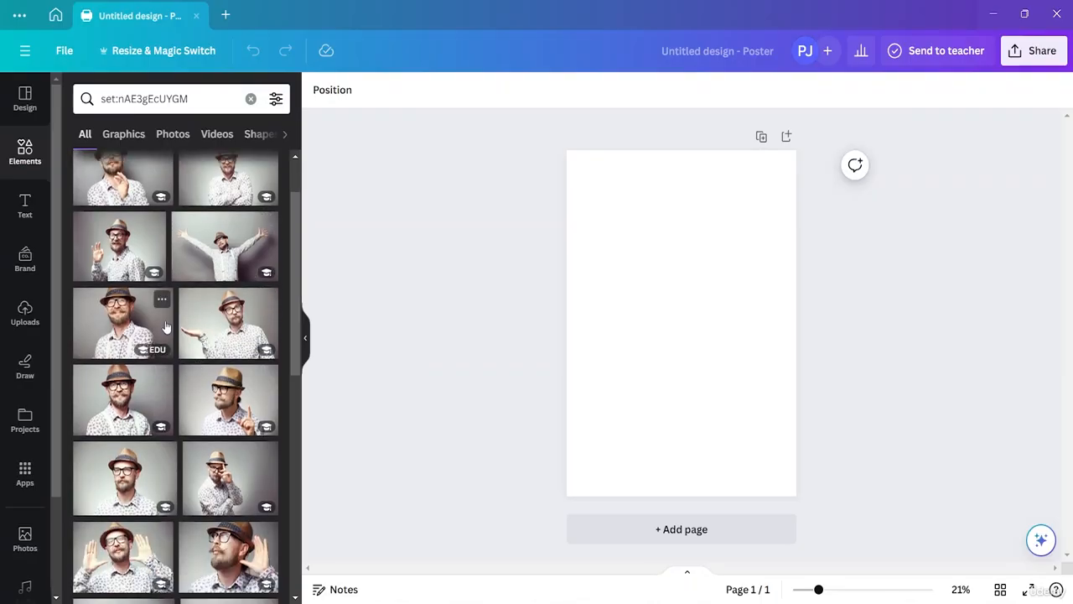
scroll(201, 361, down, 4)
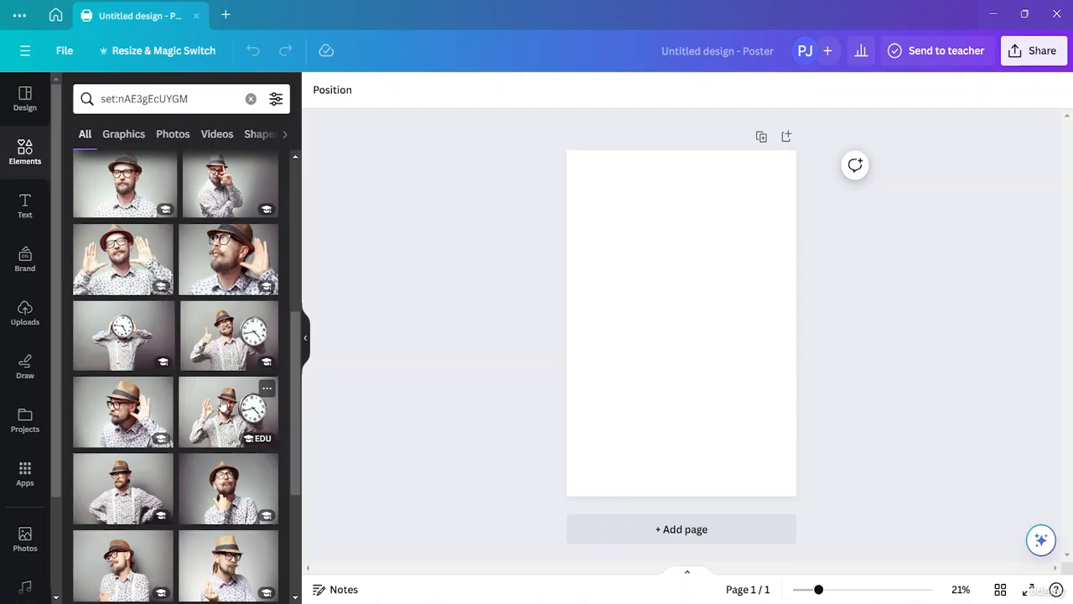
click(123, 506)
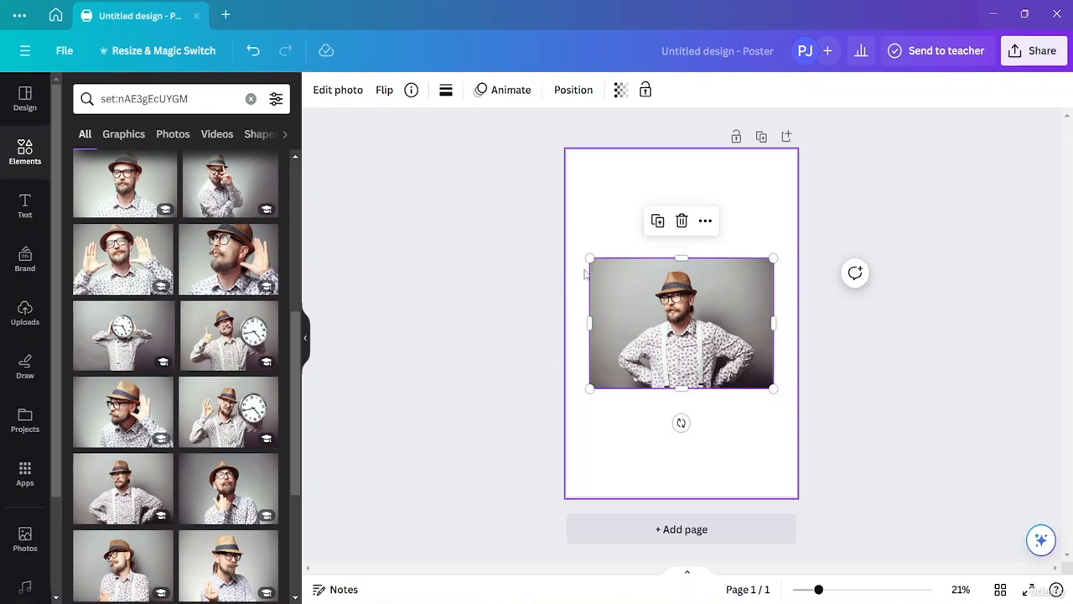
drag(590, 258, 586, 255)
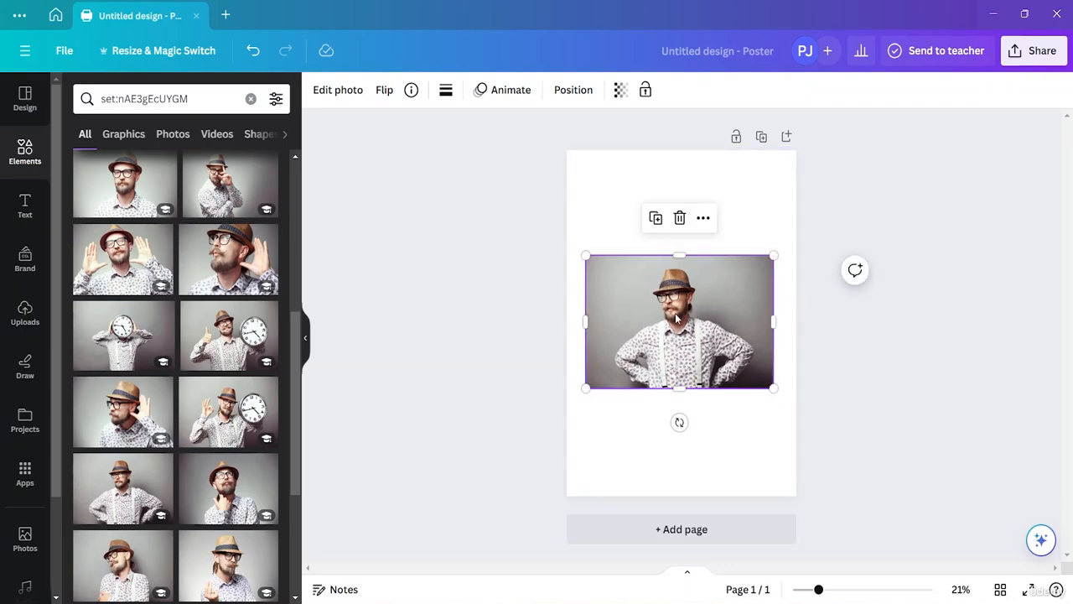
drag(705, 308, 707, 256)
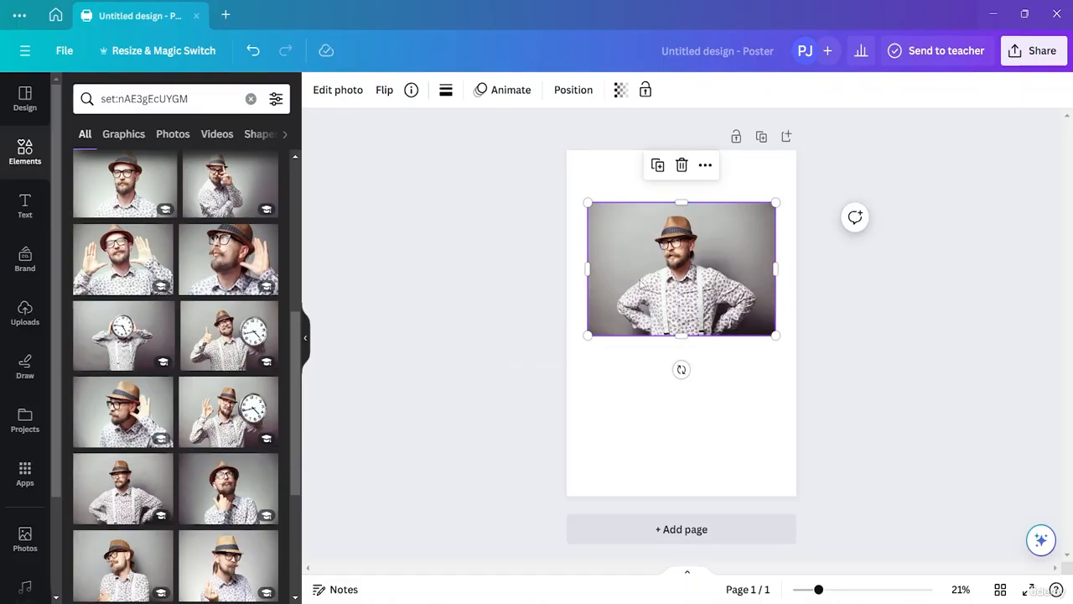
- Look through all the filter presets available for the photo, from Natural to Color Pop
click(341, 92)
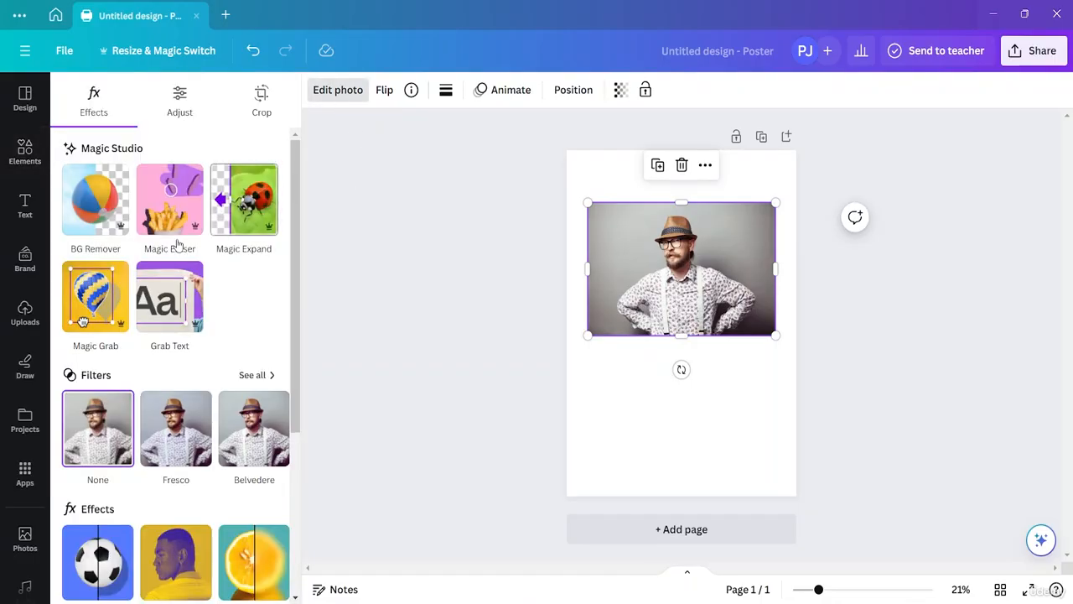
click(265, 376)
scroll(137, 378, down, 5)
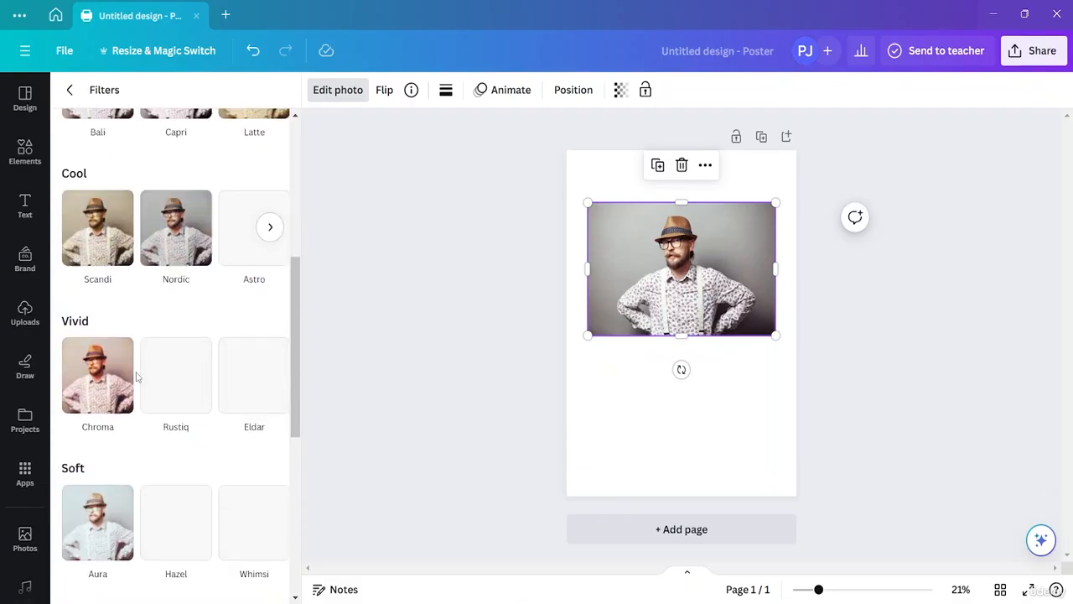
scroll(137, 378, down, 5)
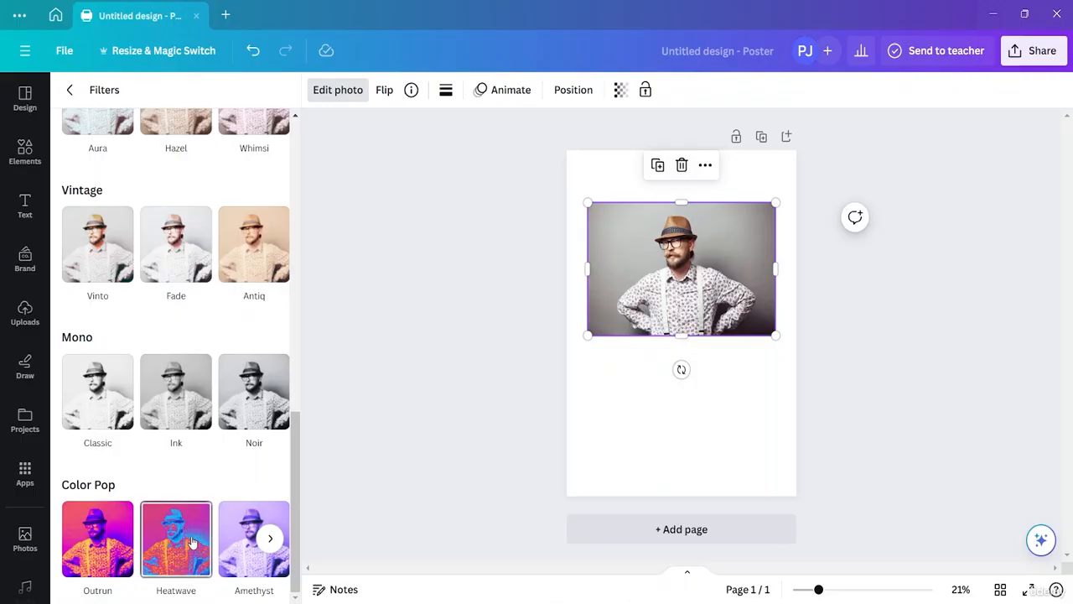
scroll(222, 476, up, 8)
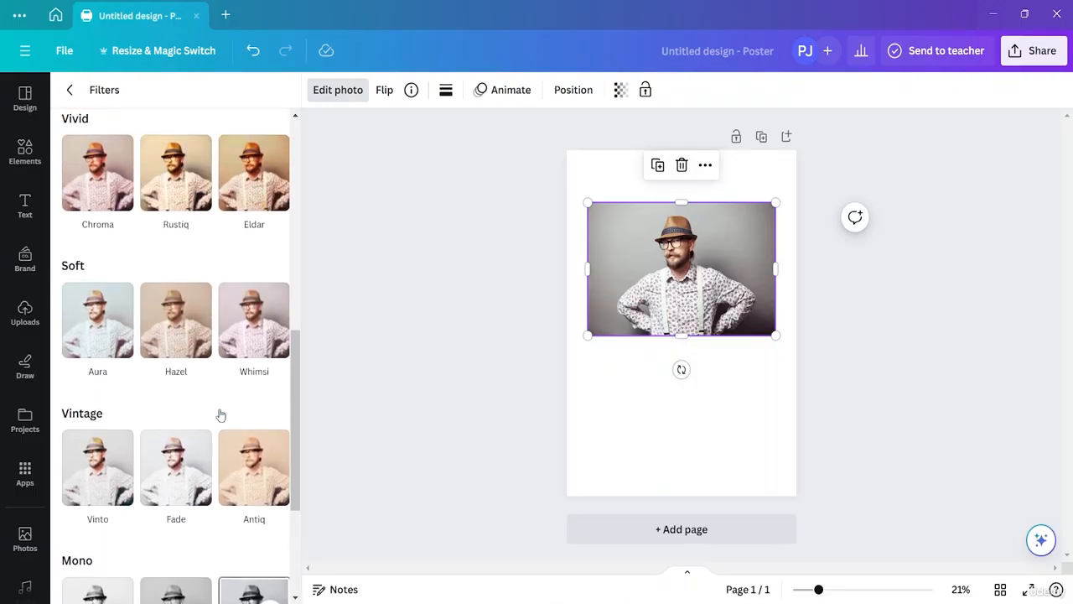
scroll(219, 414, up, 2)
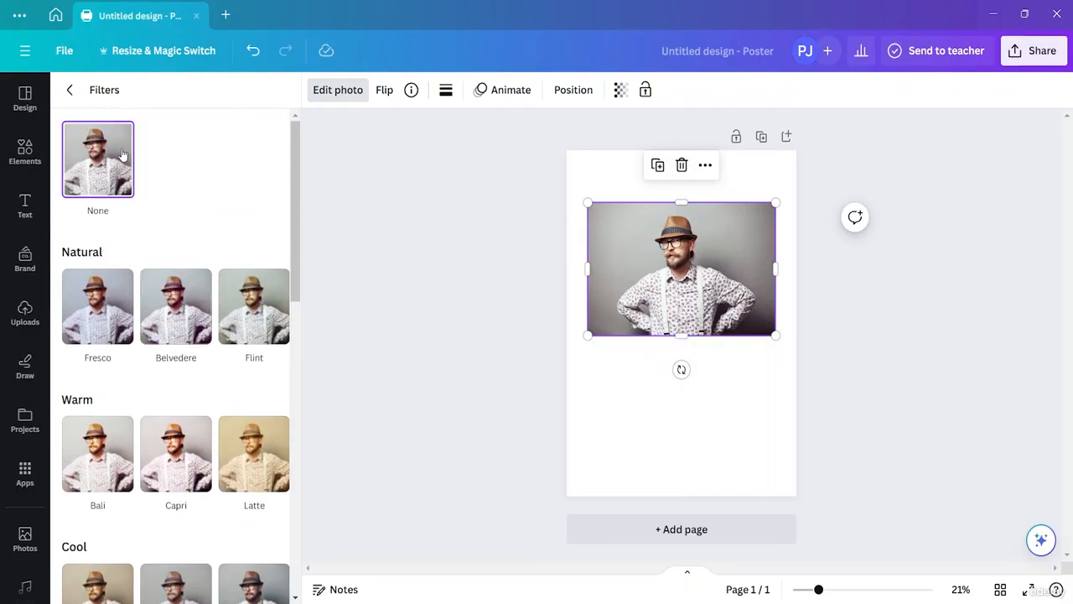
click(71, 89)
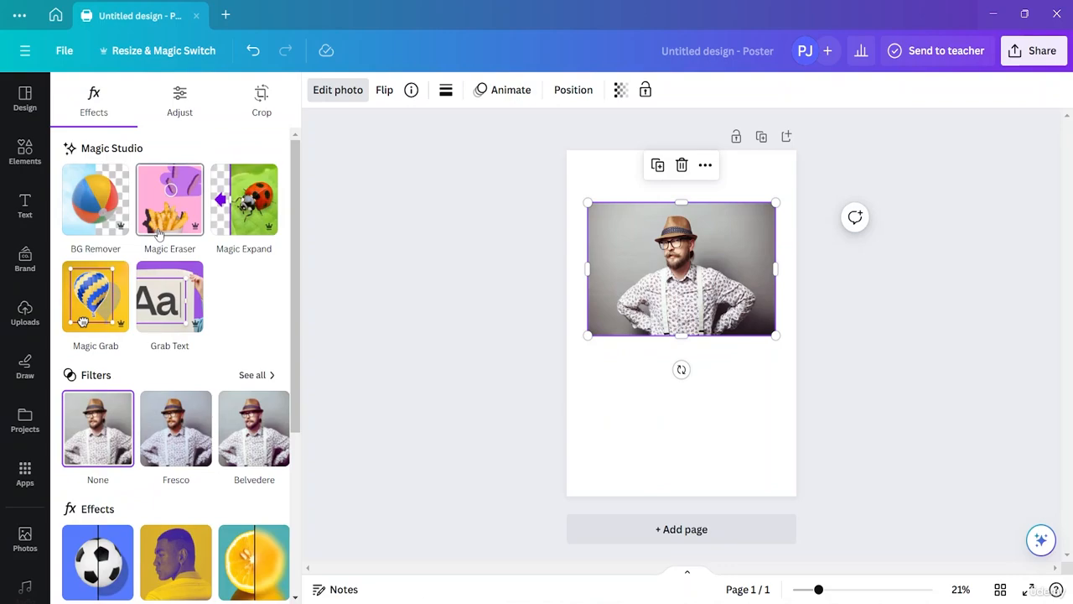
- Examine the photo's white balance, light and color adjustment settings
click(180, 99)
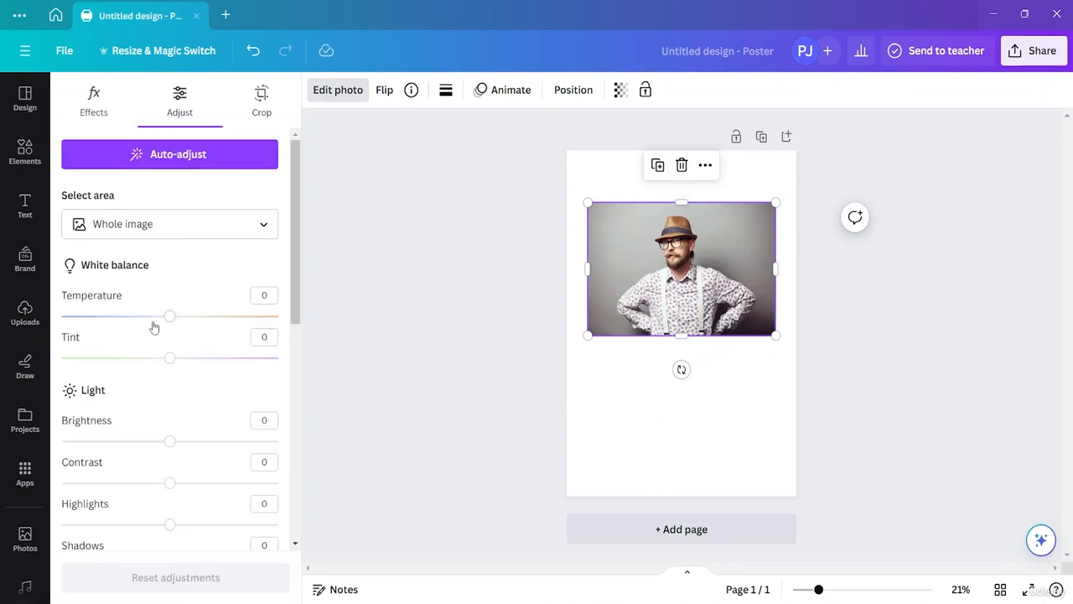
scroll(154, 327, down, 5)
scroll(154, 327, up, 5)
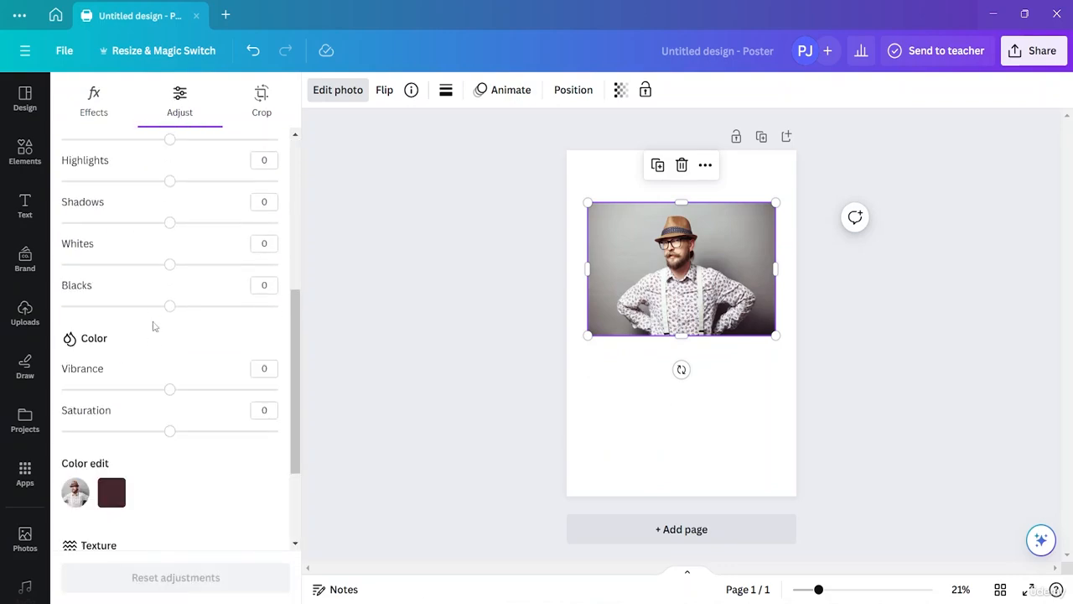
- Look through the effects available for the photo, from Shadows to Face Retouch
click(93, 104)
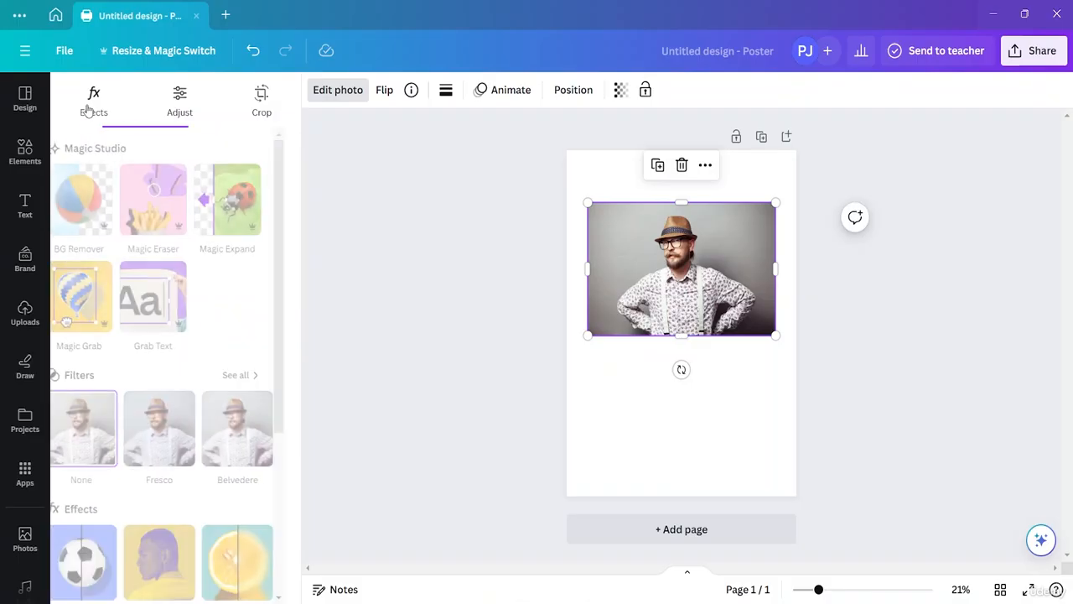
scroll(260, 383, down, 1)
scroll(260, 384, down, 3)
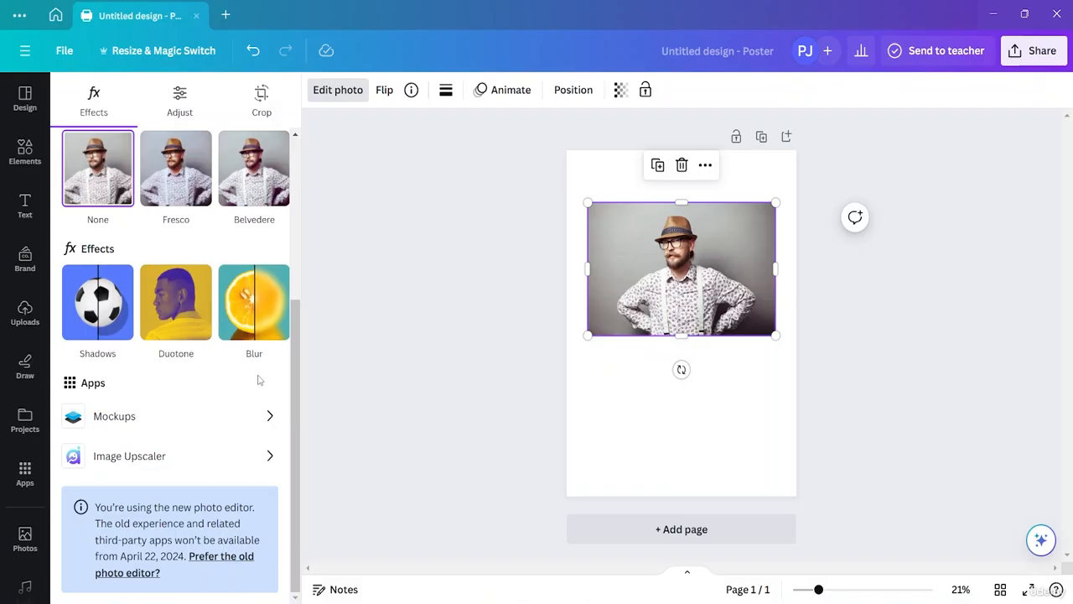
click(272, 302)
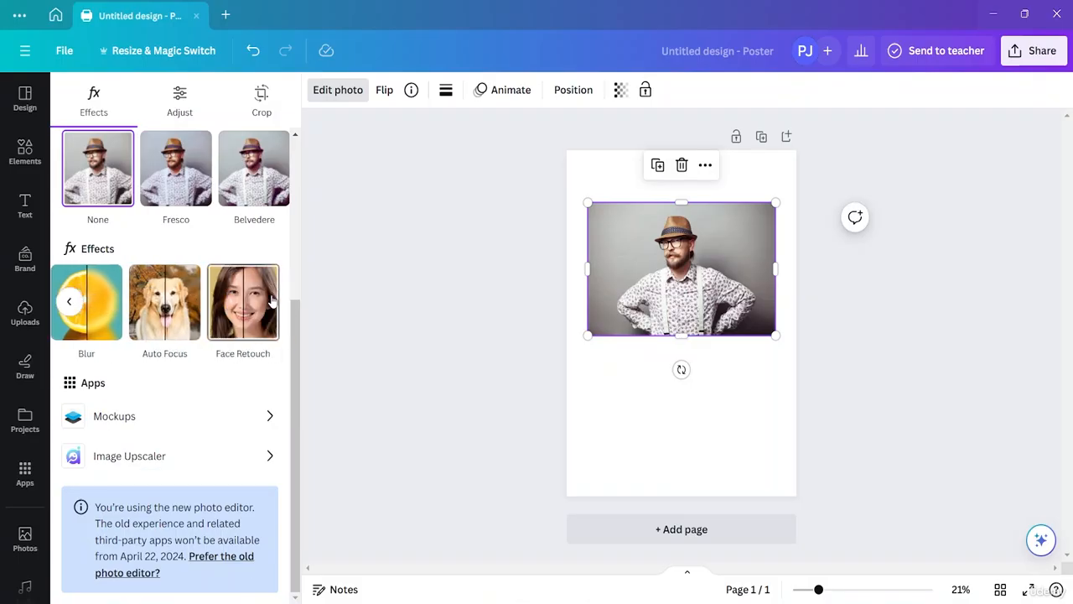
click(70, 303)
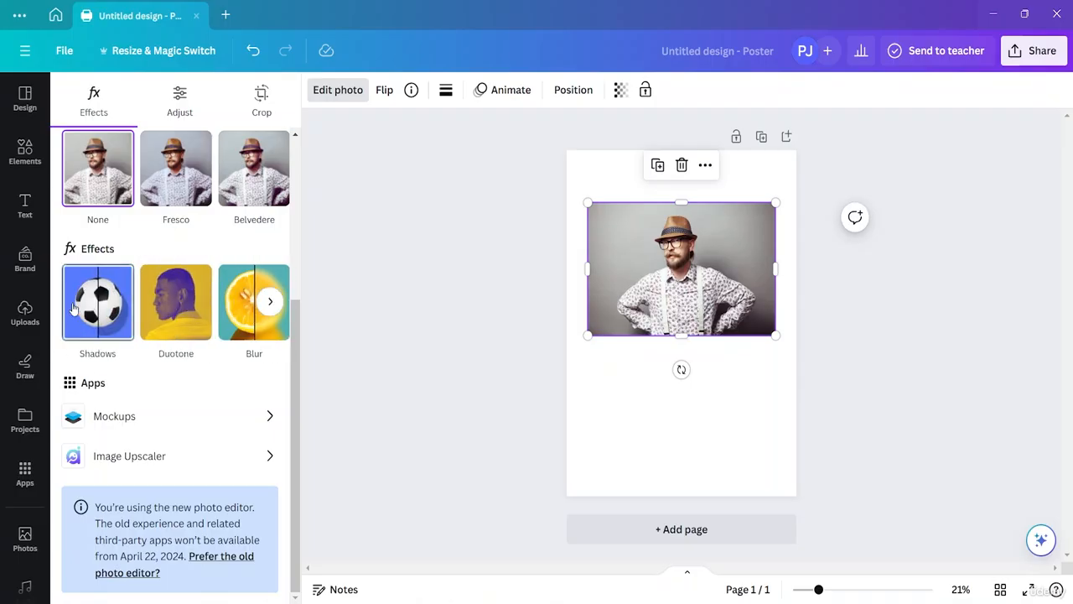
- Look through all the Duotone color presets available for the photo
click(177, 329)
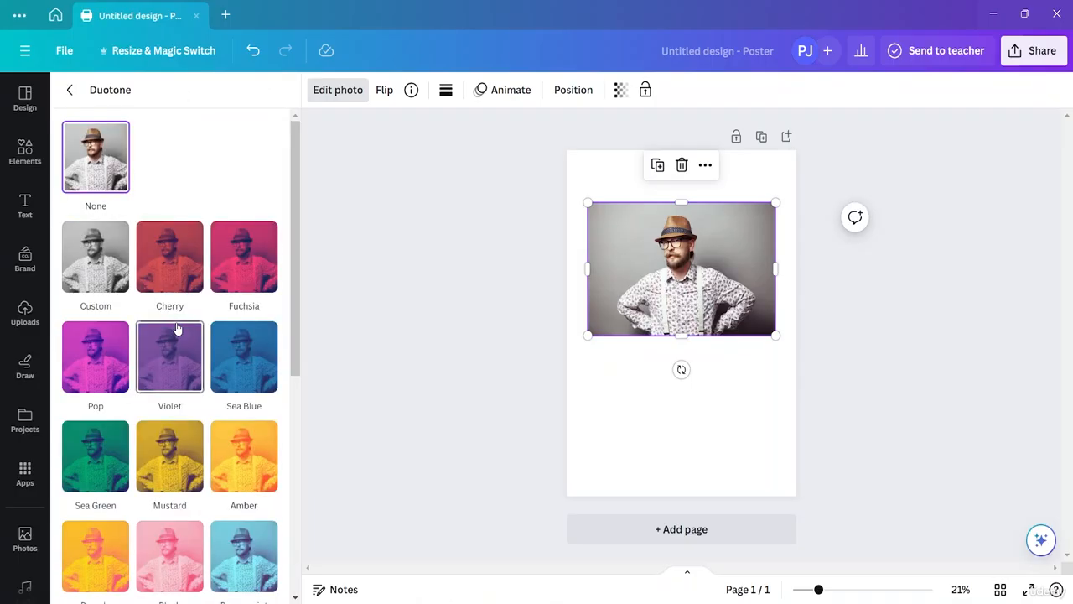
scroll(177, 328, down, 6)
scroll(177, 329, up, 4)
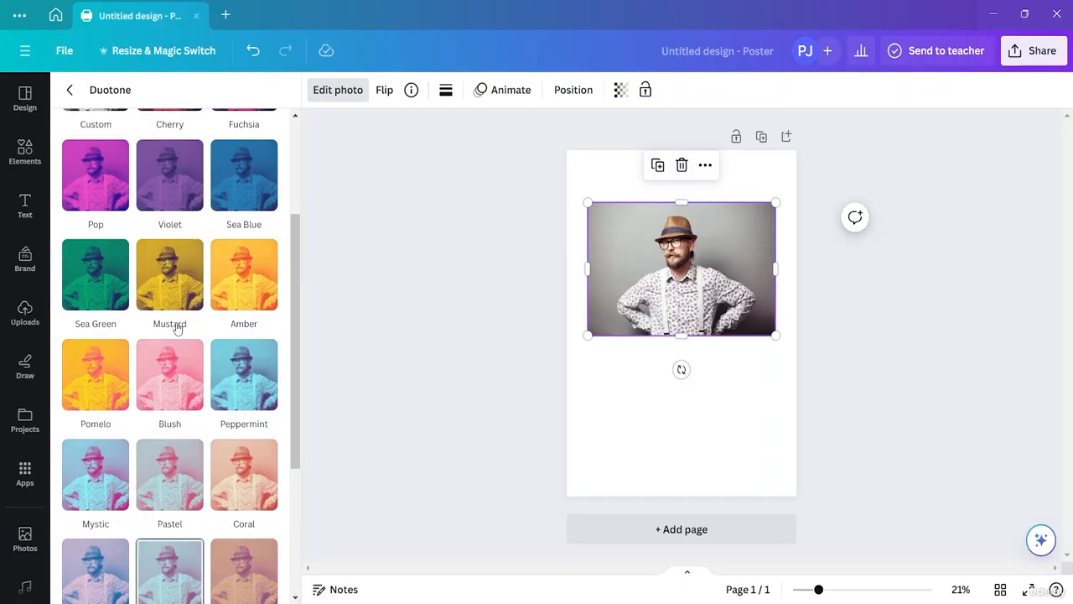
scroll(177, 328, up, 2)
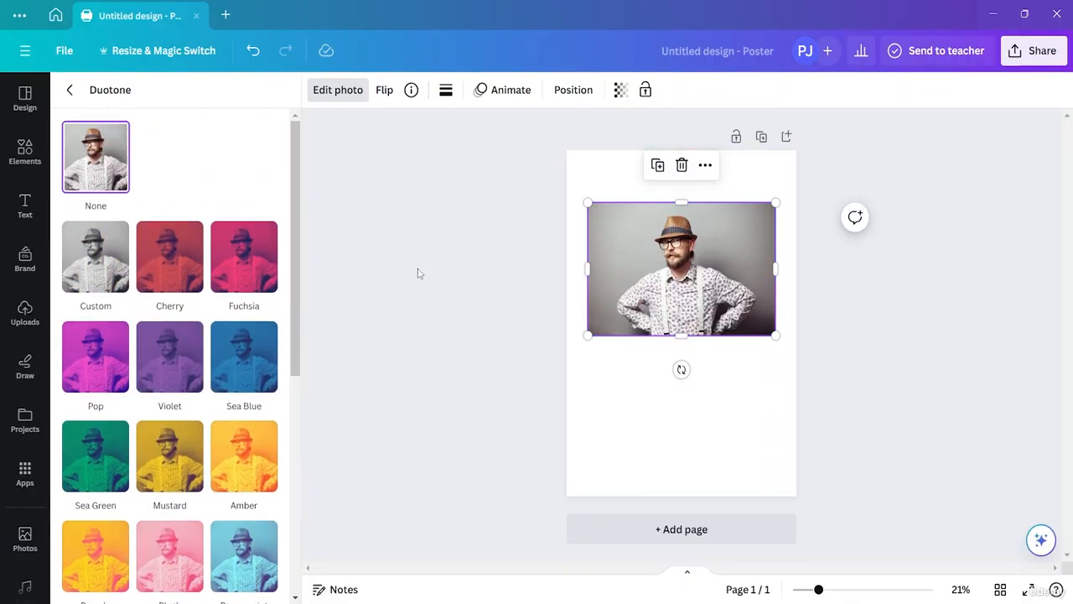
scroll(215, 369, down, 4)
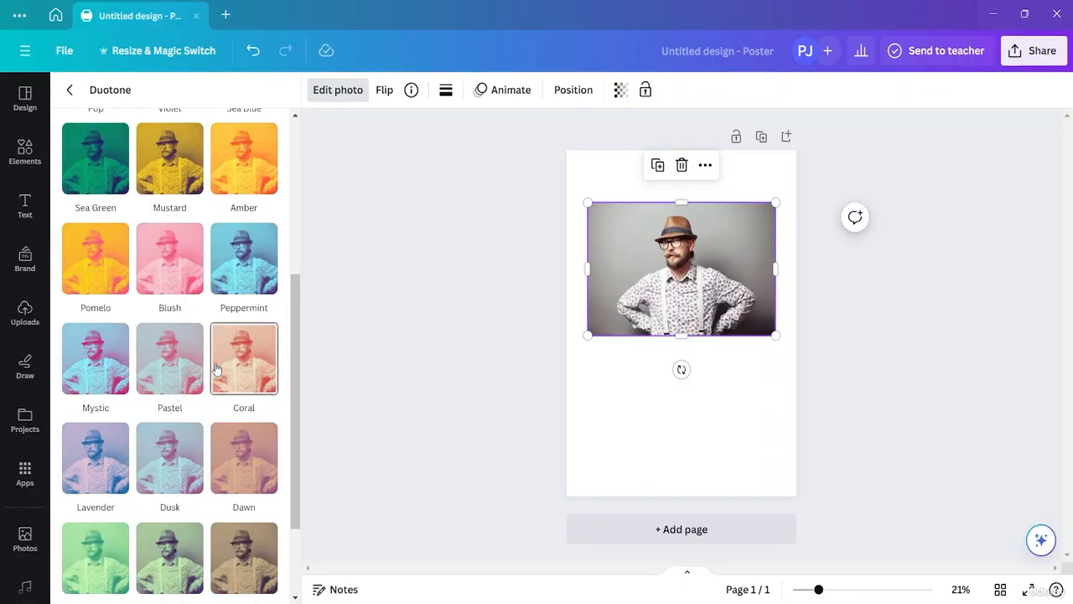
scroll(215, 369, down, 2)
scroll(202, 335, up, 6)
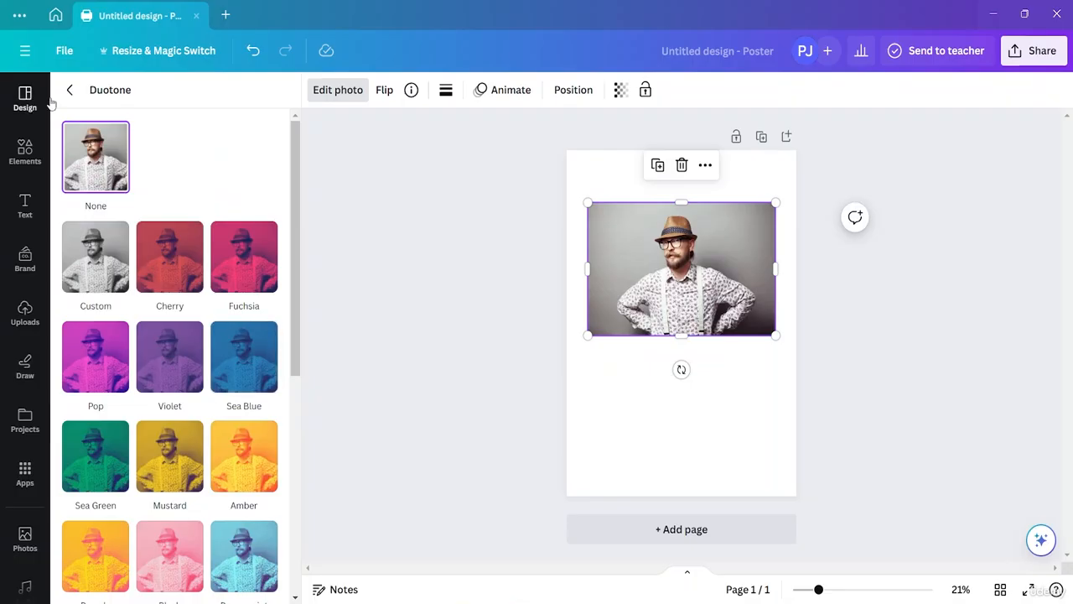
click(69, 89)
- Apply the X-Pro + filter from the Color Pop group to the photo at full intensity
scroll(210, 297, up, 3)
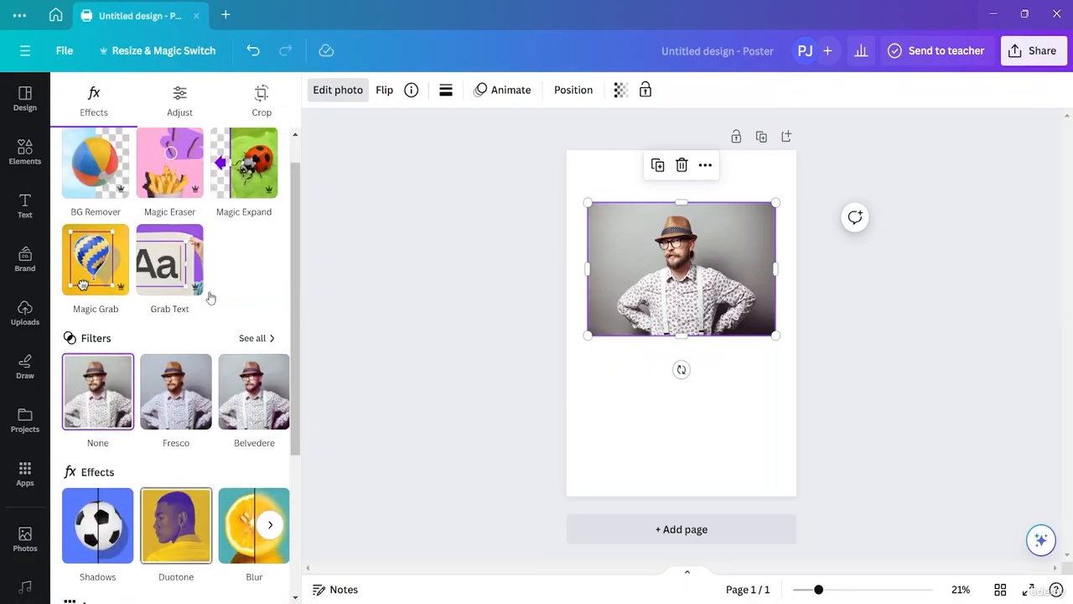
click(256, 338)
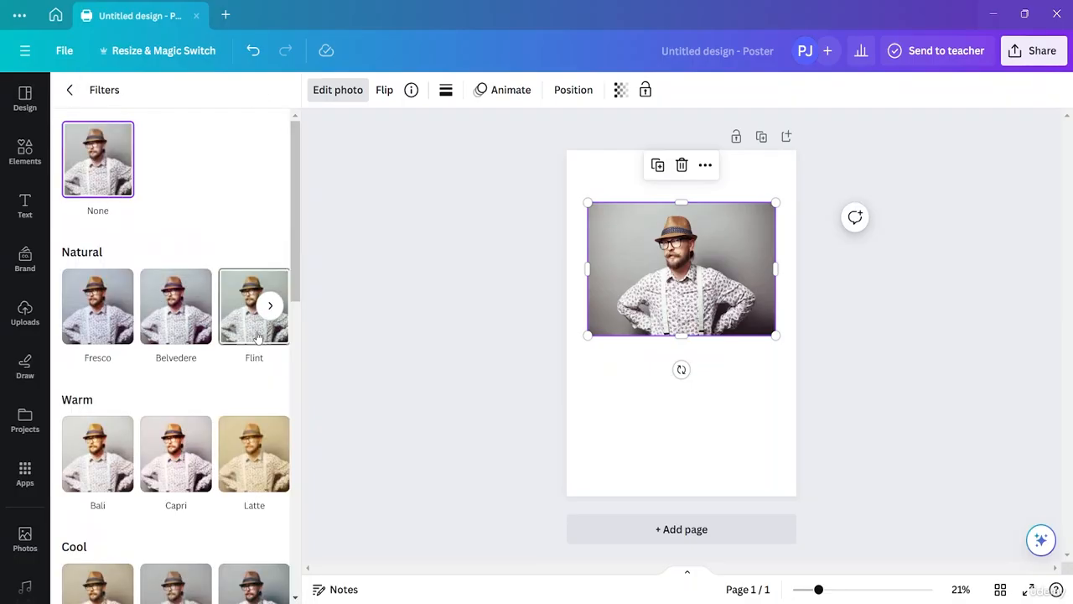
scroll(159, 277, down, 7)
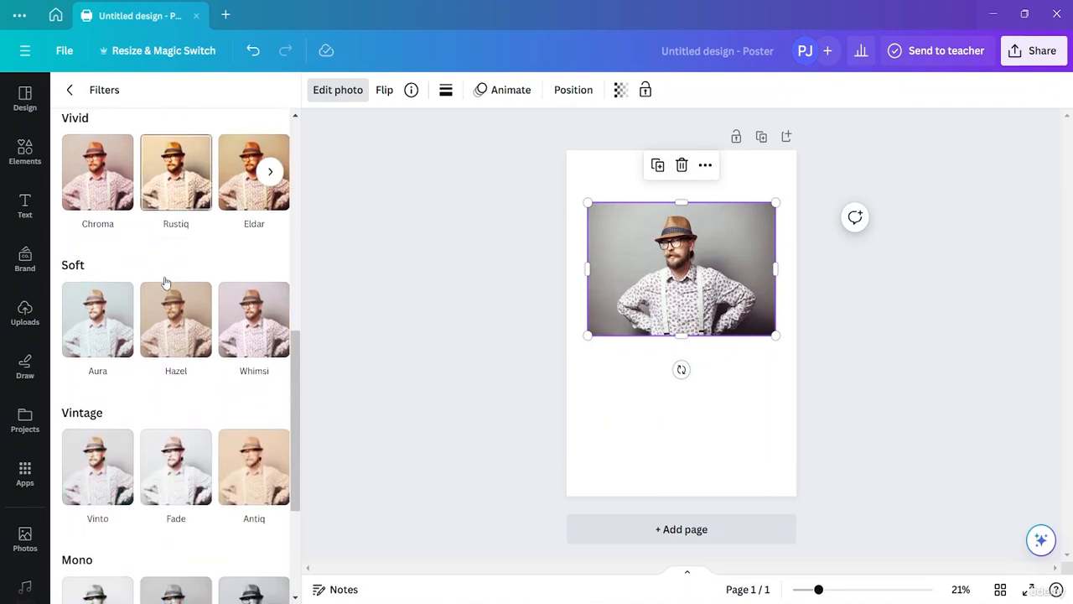
scroll(168, 281, down, 5)
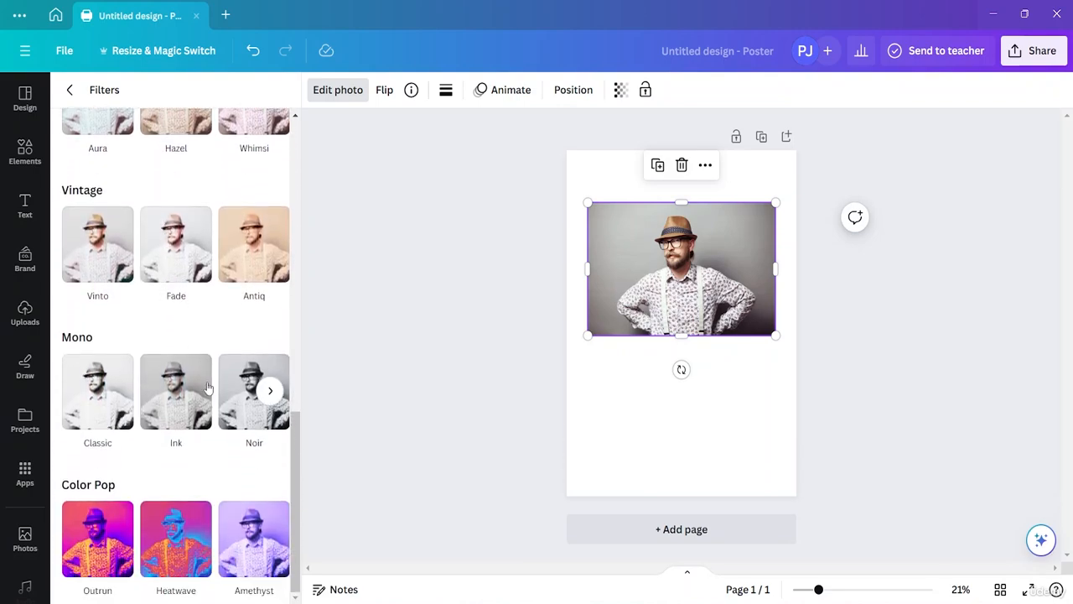
click(279, 537)
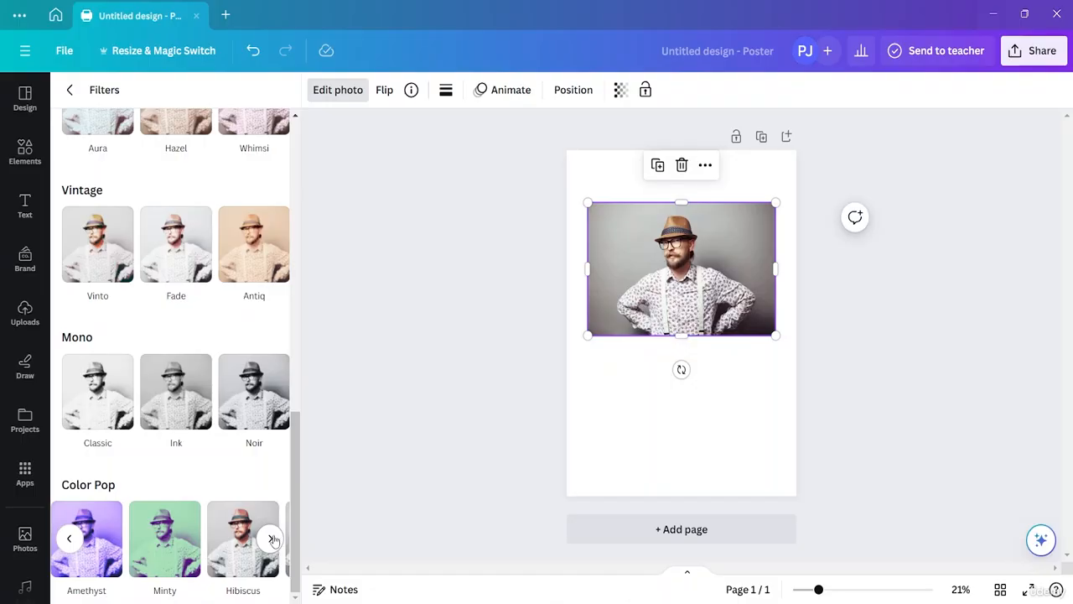
click(272, 538)
click(256, 543)
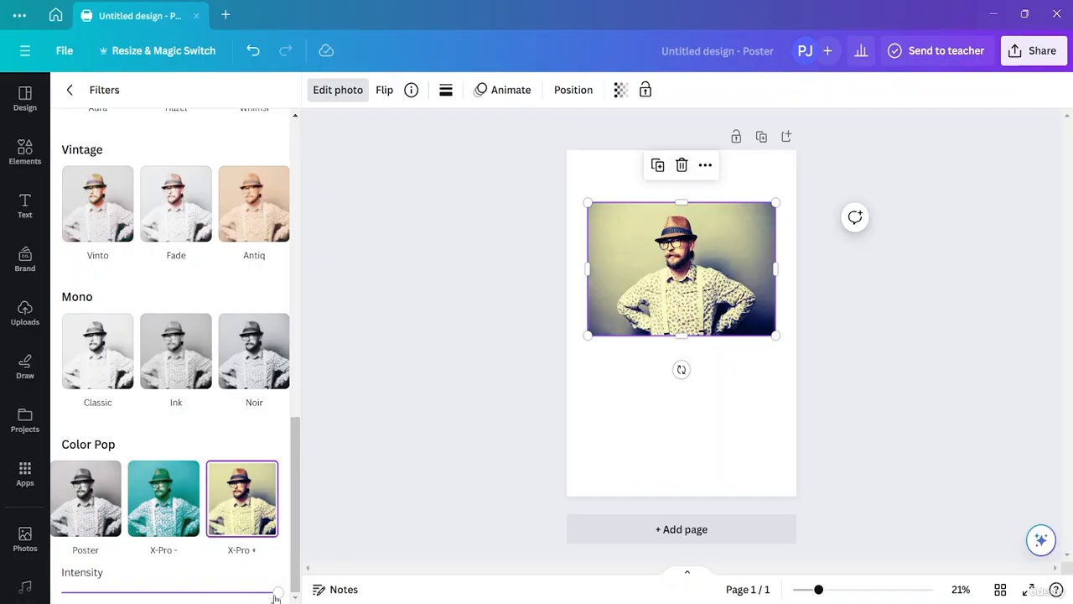
mouse_move(275, 593)
mouse_down()
mouse_move(216, 592)
mouse_move(278, 593)
mouse_up()
- Duplicate the filtered photo directly below the original and add a blank second page
alt+drag(723, 286, 728, 428)
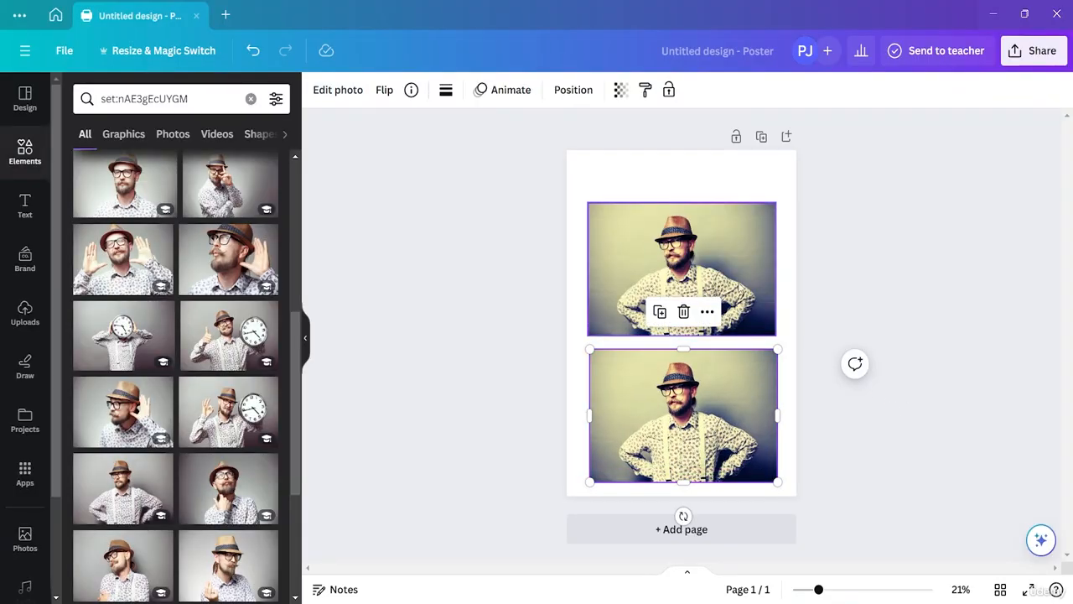
click(705, 533)
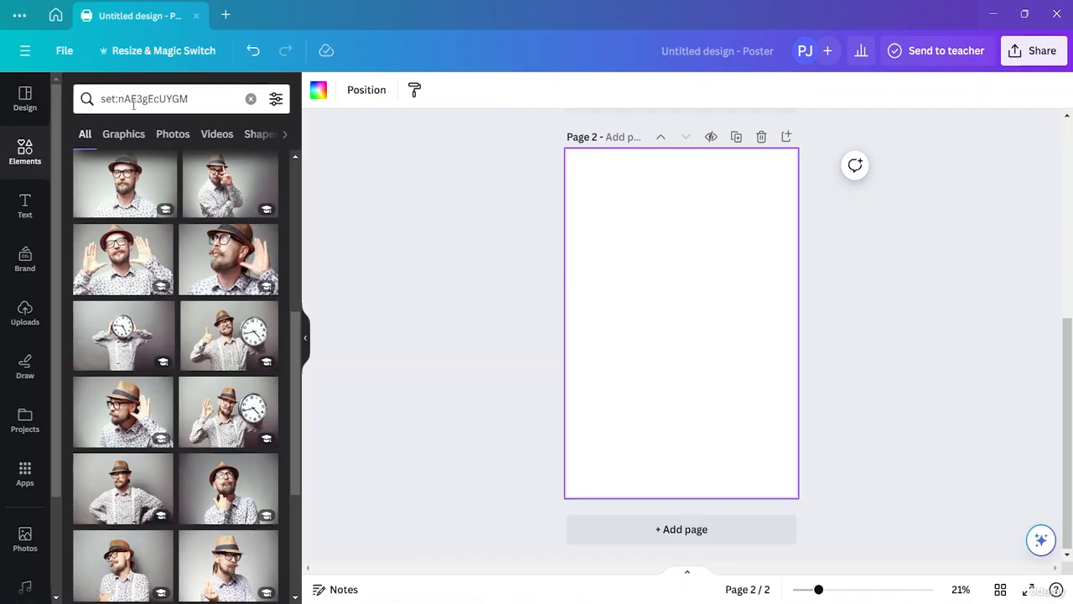
- Search the elements for frame, add the circular frame to page 2 and enlarge it about its center
click(26, 151)
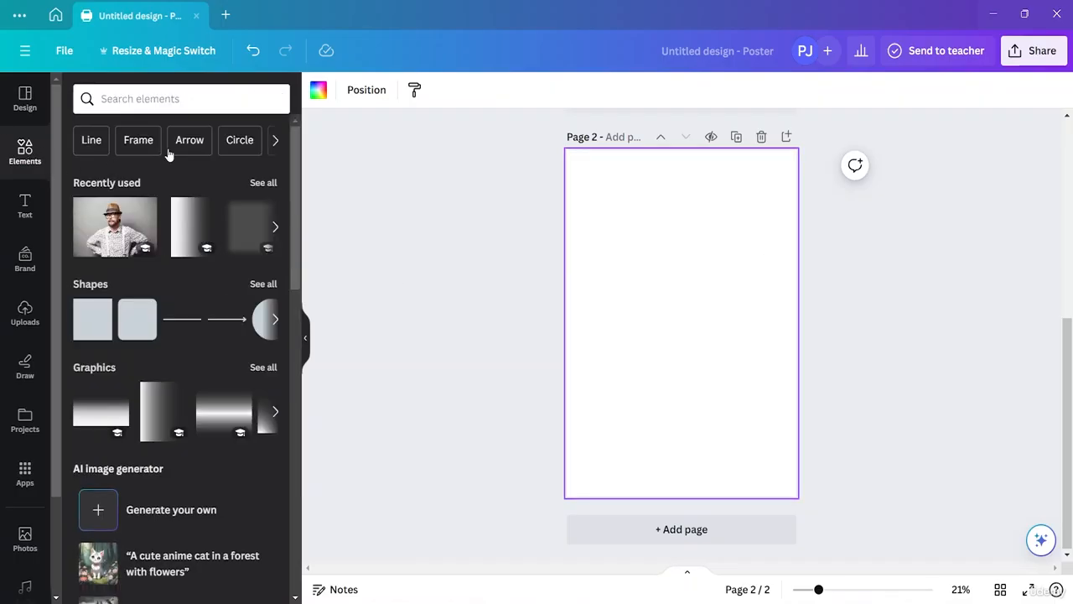
click(141, 100)
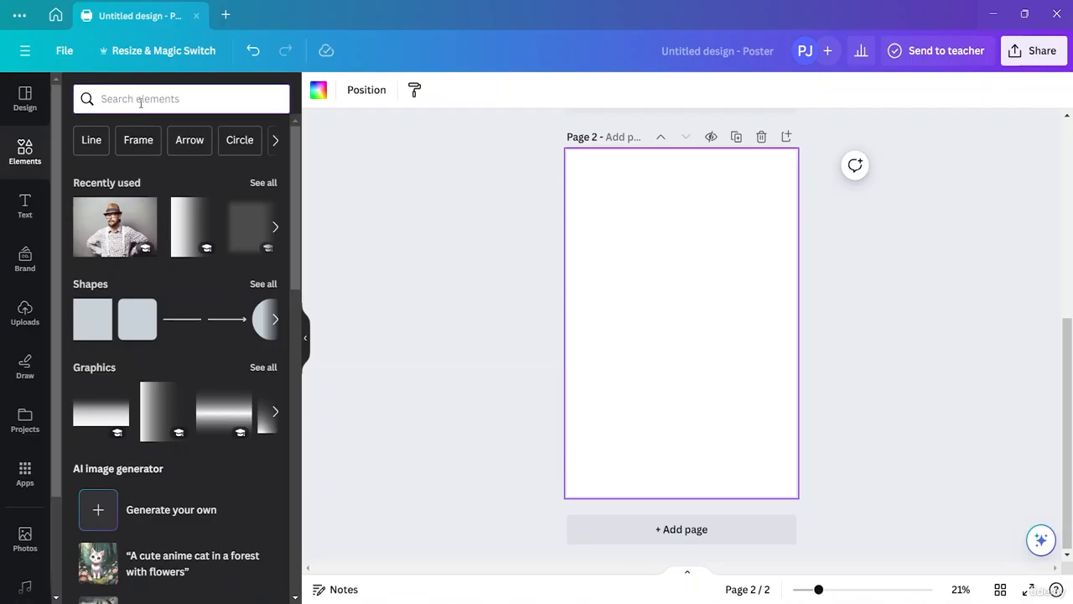
text(fr)
click(149, 159)
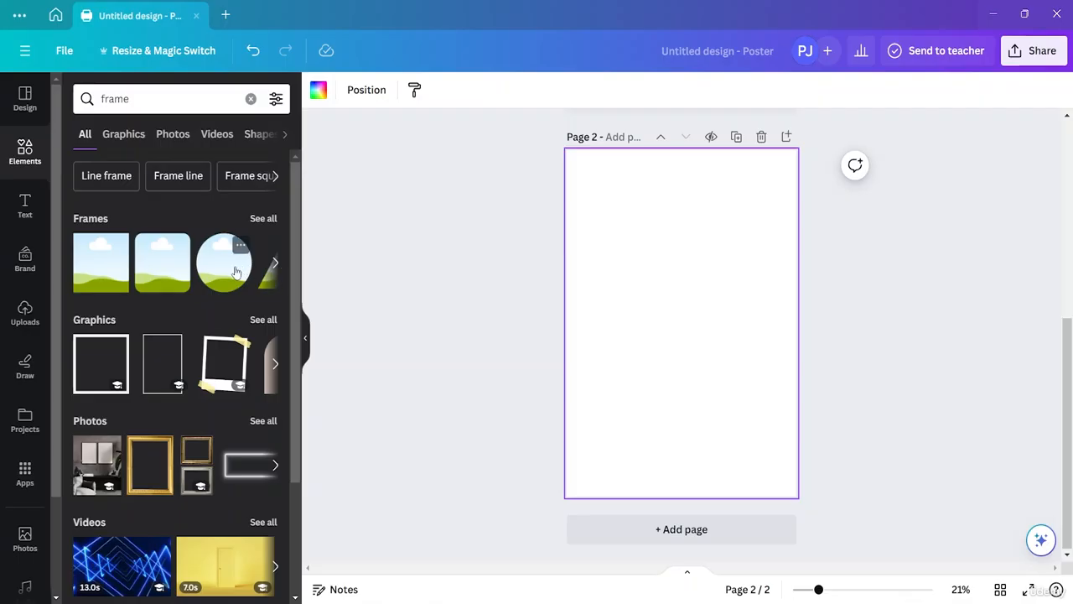
click(236, 271)
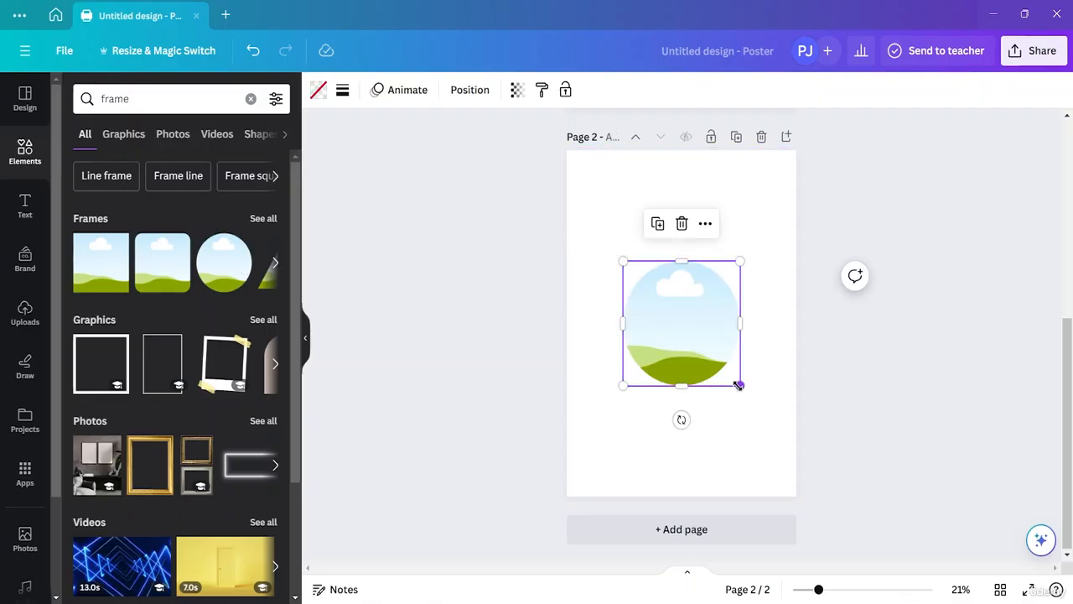
drag(739, 385, 778, 430)
drag(716, 298, 702, 283)
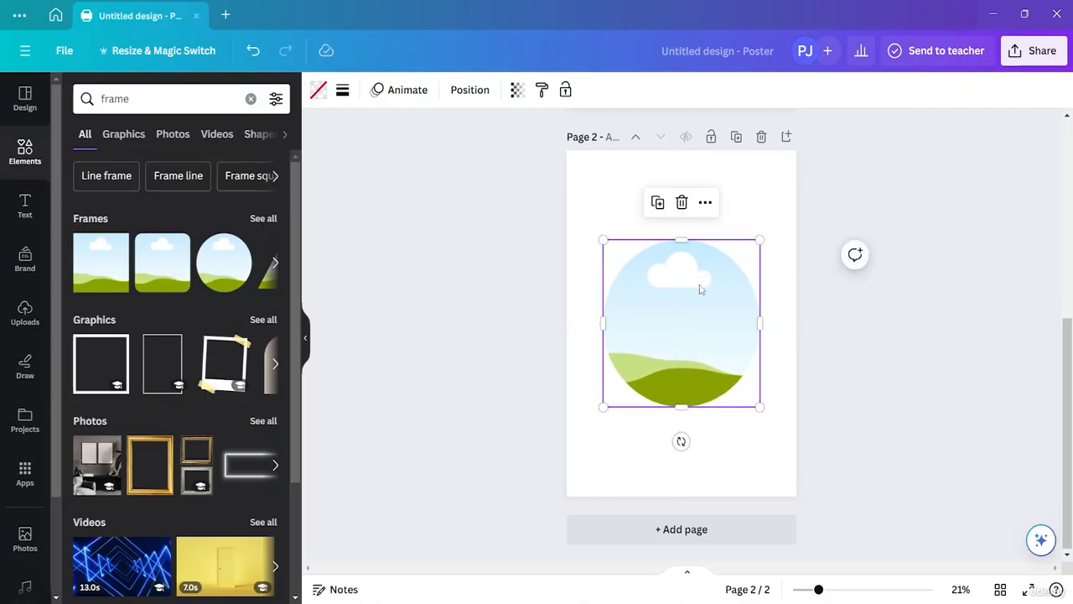
click(869, 377)
- Move the upper filtered photo from page 1 into the circular frame on page 2
scroll(872, 369, up, 5)
click(715, 215)
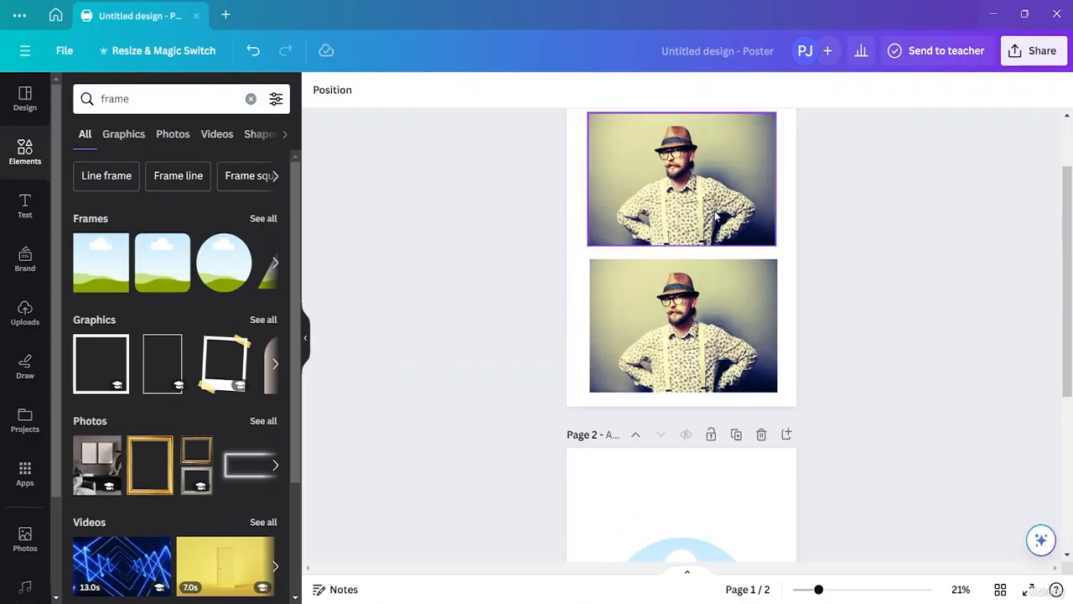
drag(707, 164, 707, 568)
drag(701, 544, 702, 549)
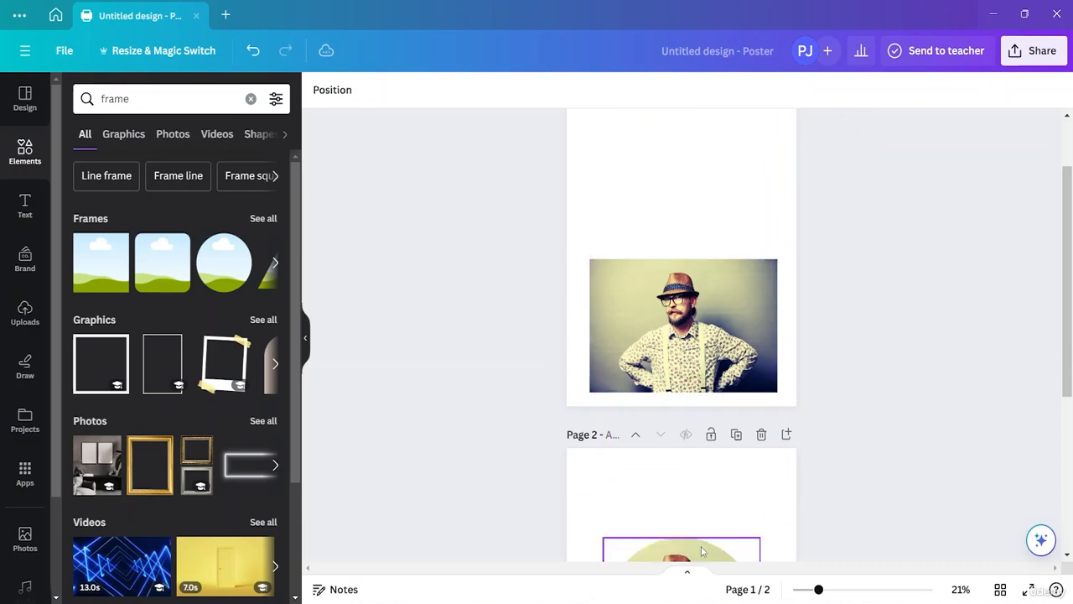
- Shift the photo slightly to the right inside the circular frame so the man sits centered
scroll(885, 398, down, 4)
click(679, 311)
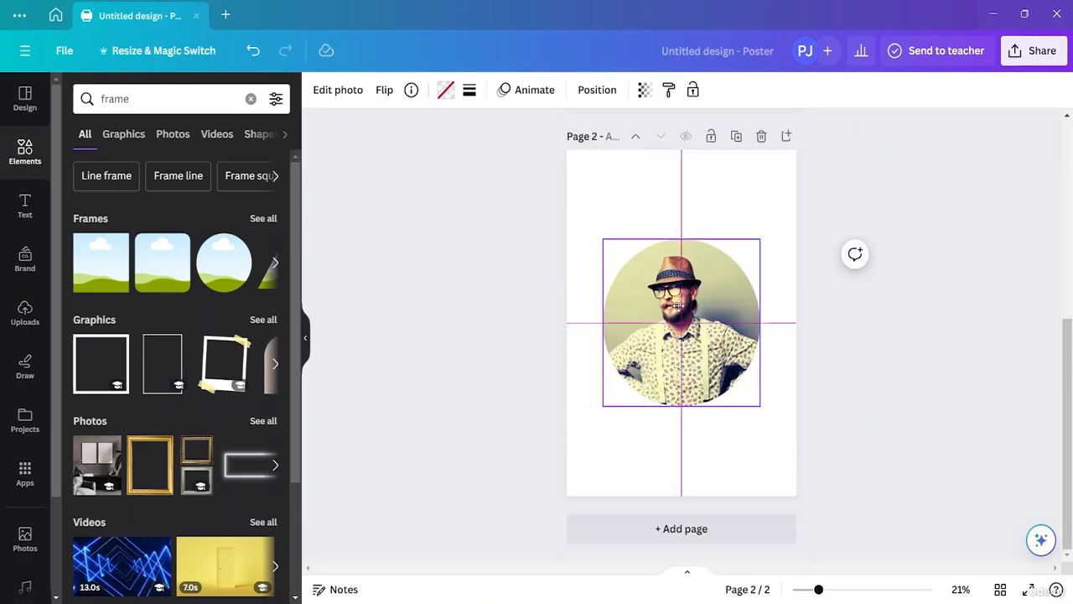
double_click(678, 309)
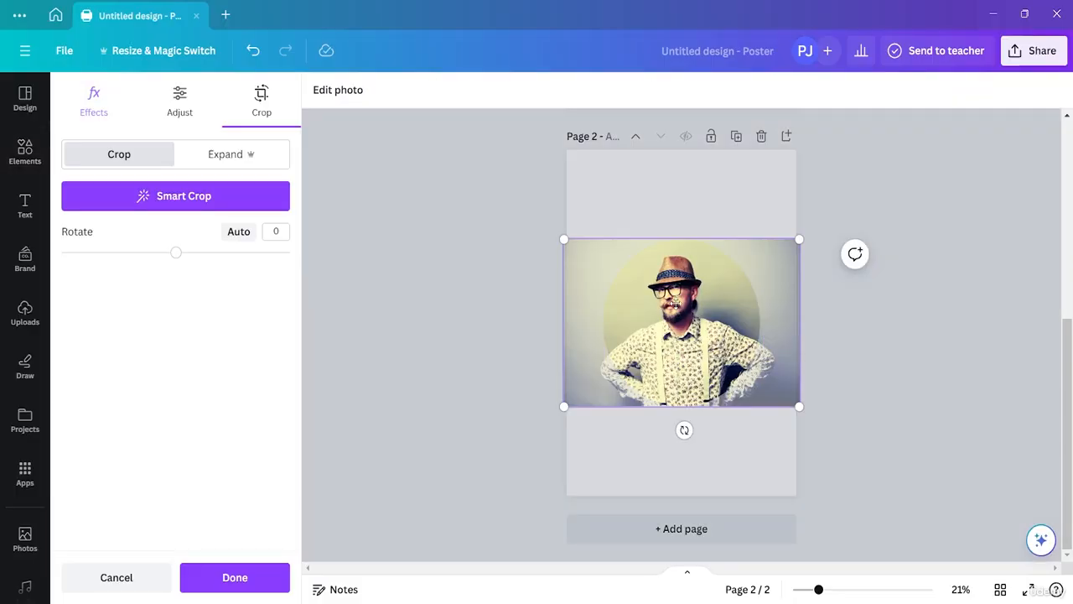
drag(679, 307, 690, 301)
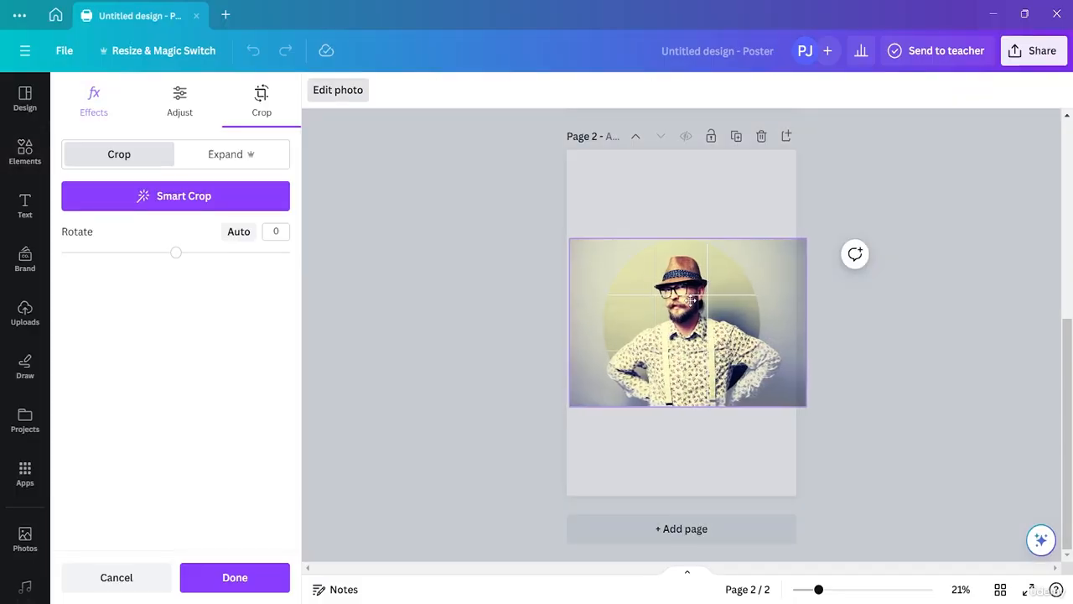
click(839, 335)
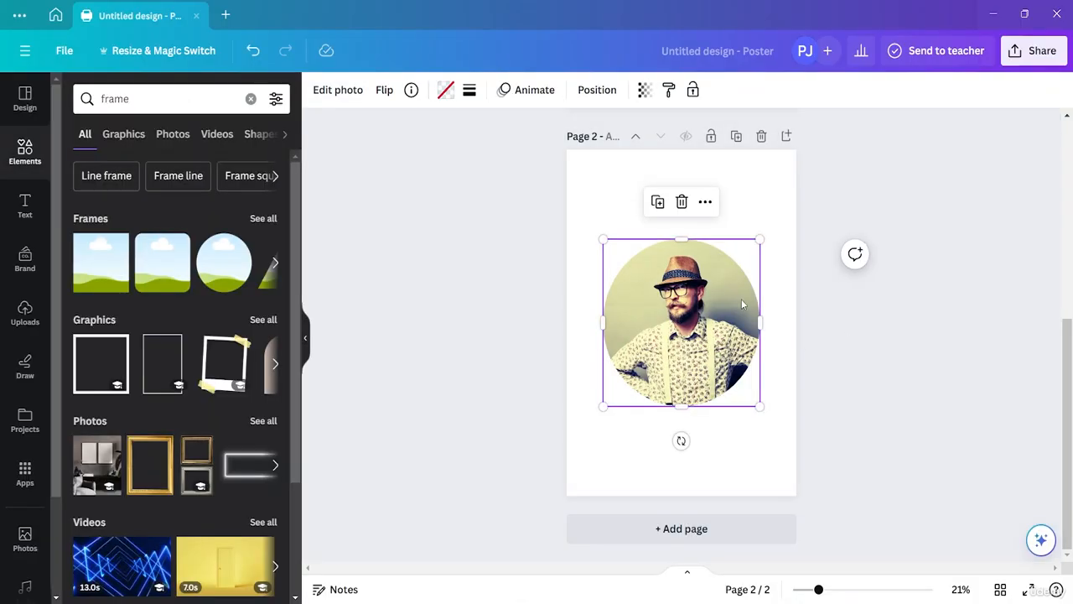
click(849, 312)
click(700, 293)
scroll(968, 341, up, 5)
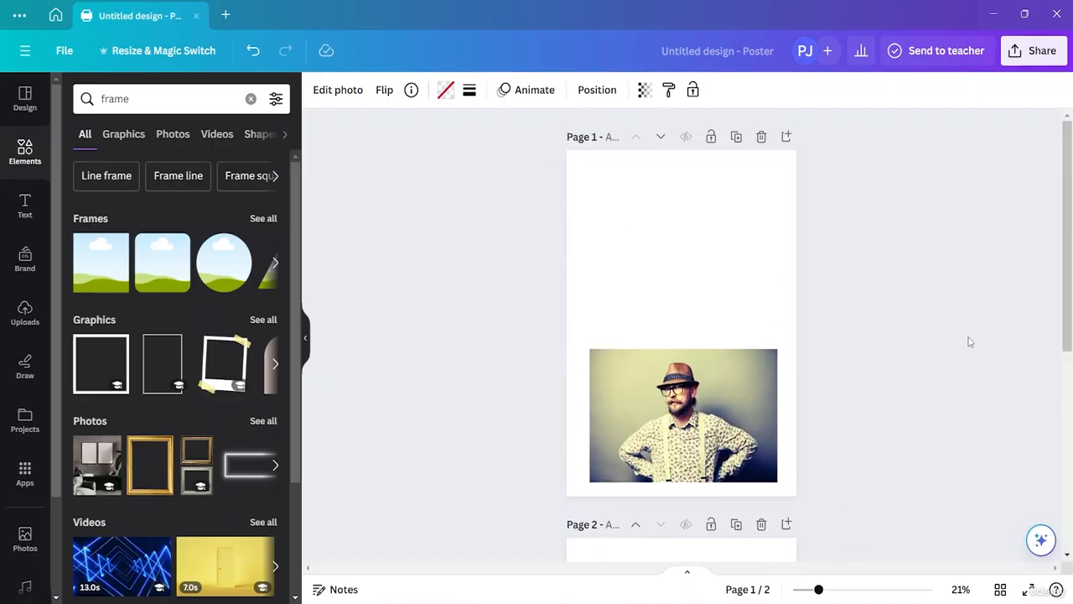
scroll(969, 341, down, 4)
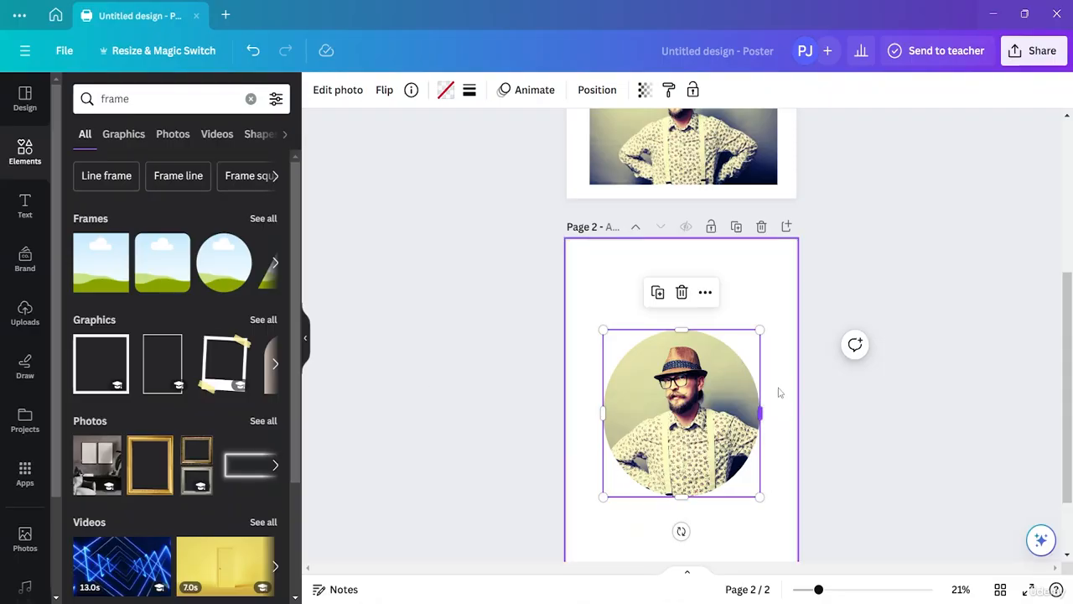
- Search the elements for Paint splashes and list all matching graphics
click(251, 99)
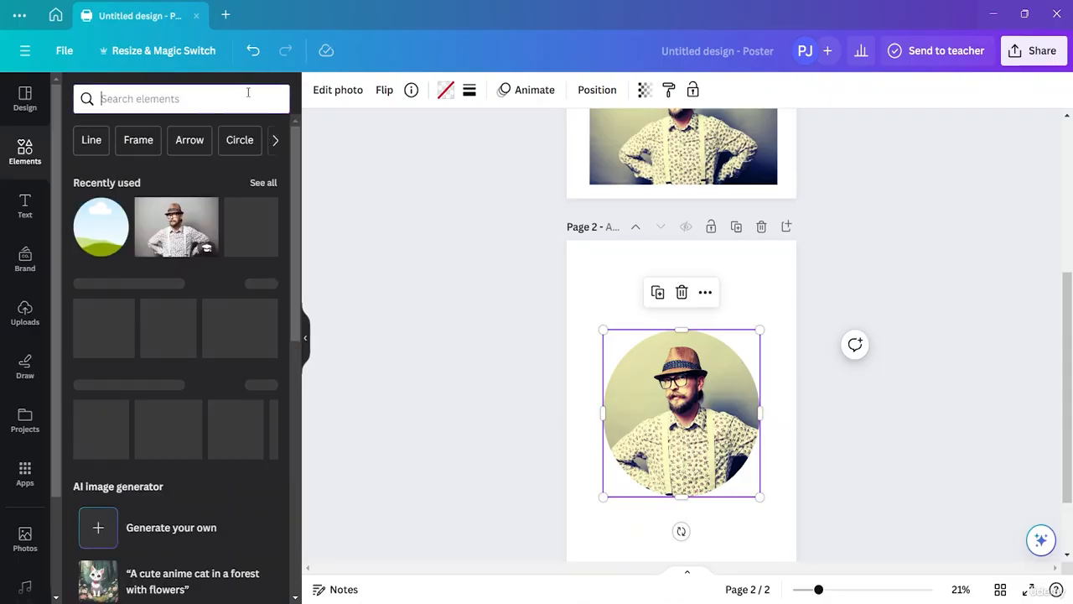
click(134, 101)
text(Paint)
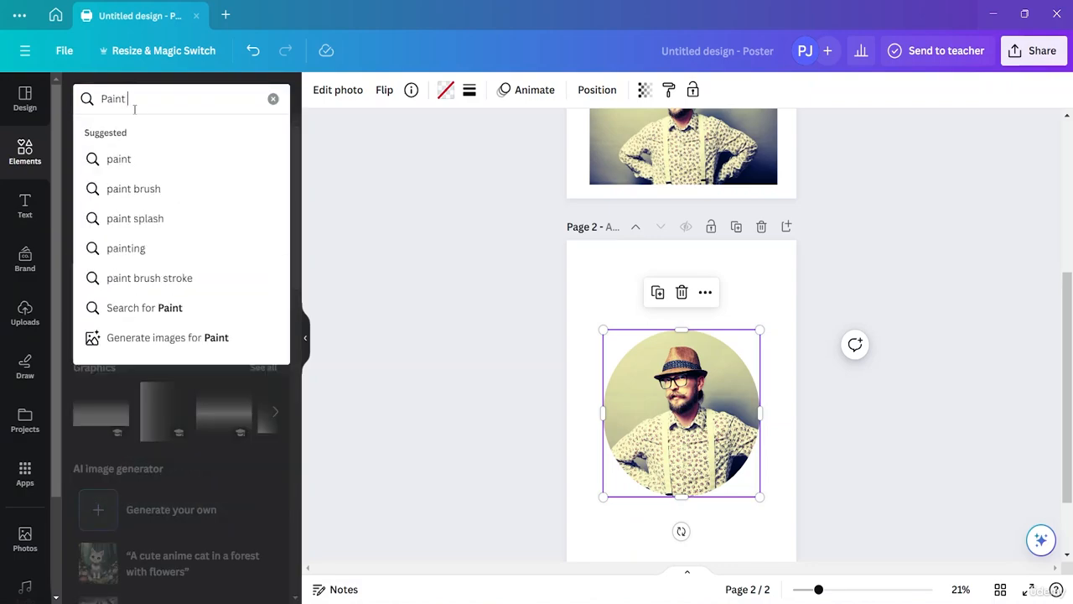
text( splash)
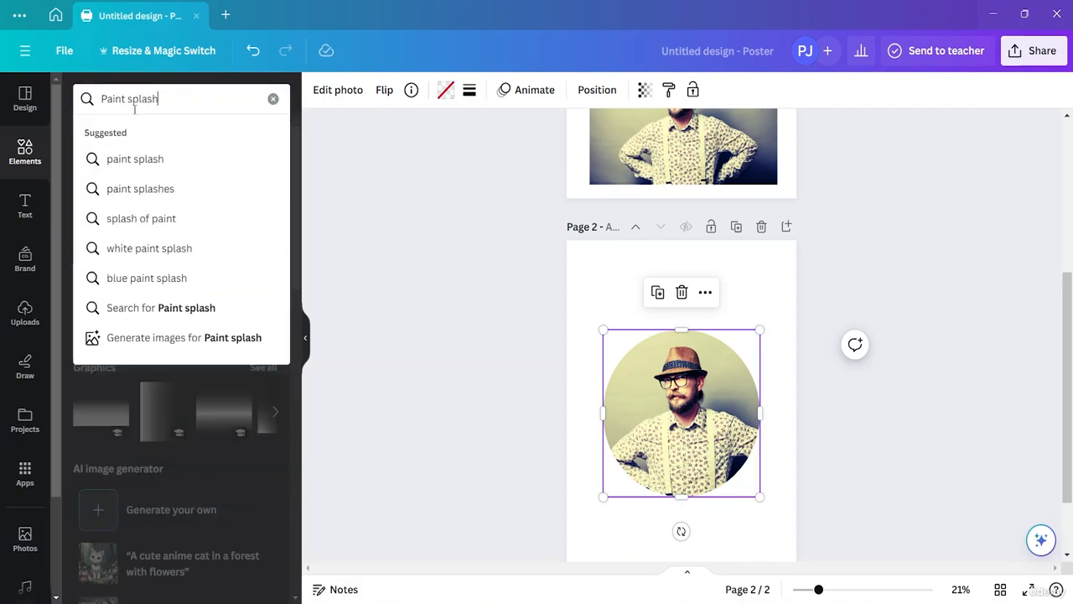
text(es)
key(Return)
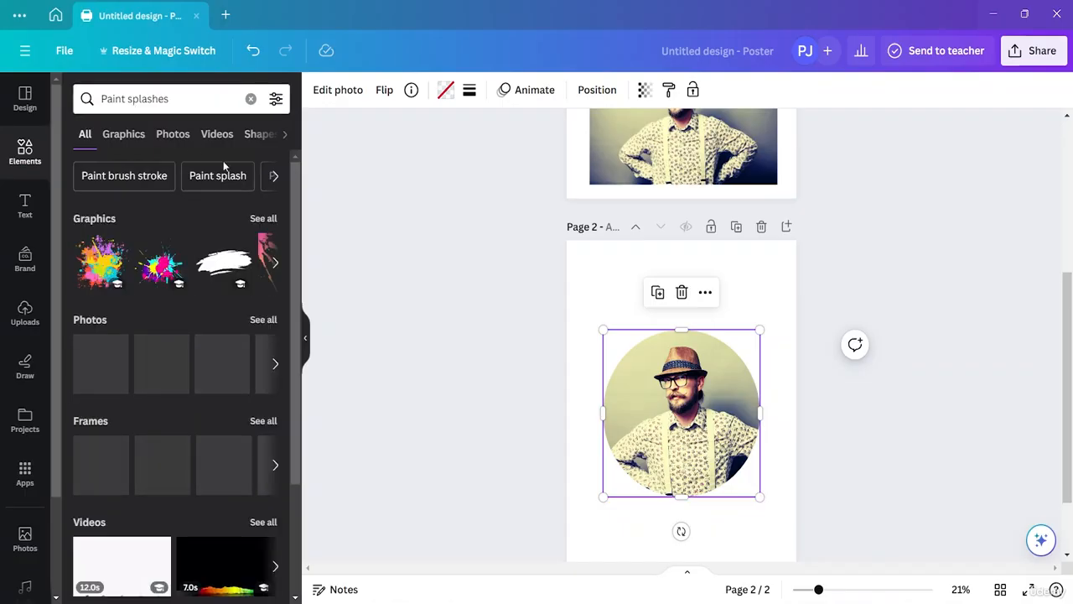
click(264, 218)
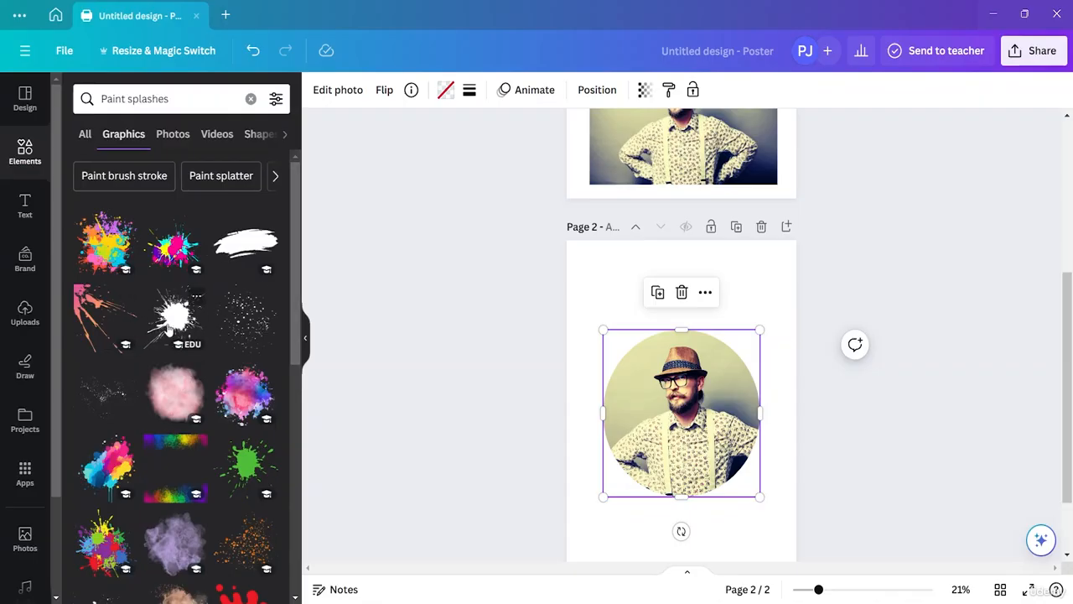
- Add the round splatter graphic to page 2, enlarge it and place it above and left of the circular photo, against the page's left edge
click(184, 319)
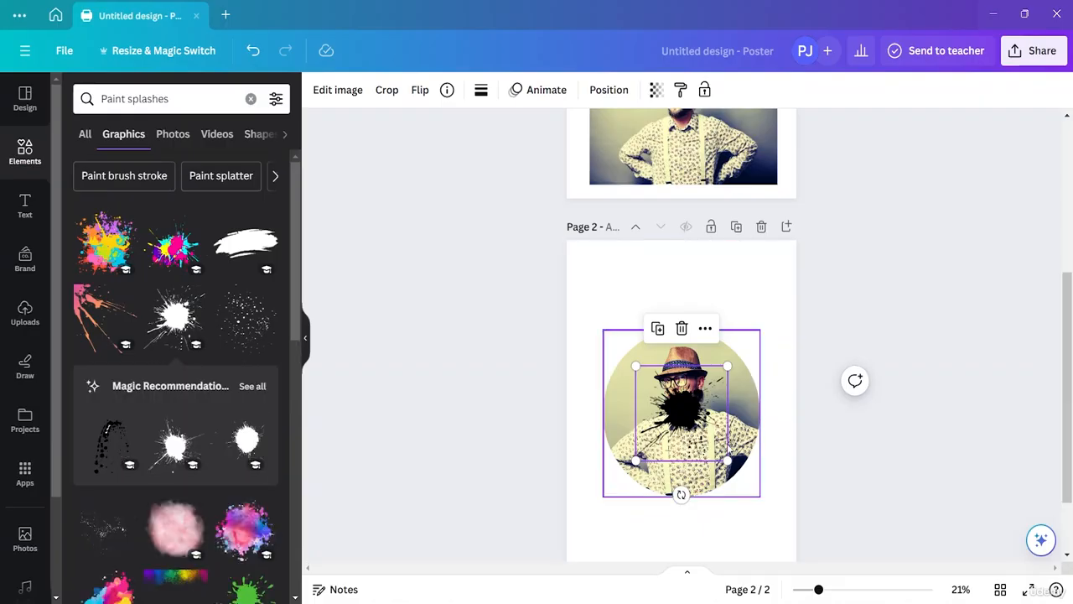
drag(760, 496, 807, 541)
drag(732, 441, 624, 328)
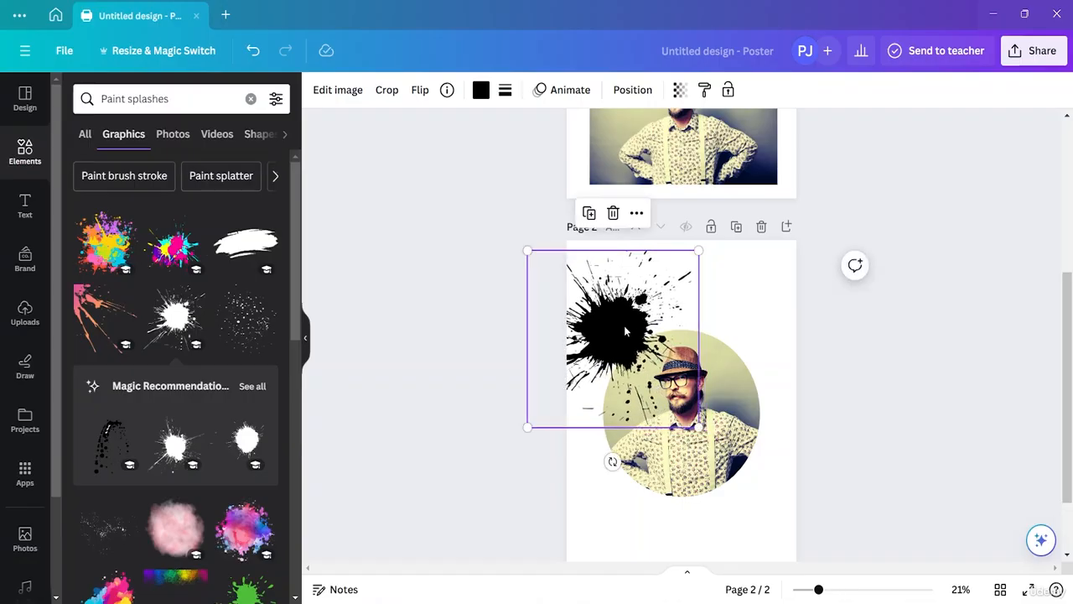
drag(527, 427, 599, 379)
mouse_move(632, 312)
mouse_down()
mouse_move(612, 320)
mouse_move(612, 309)
mouse_up()
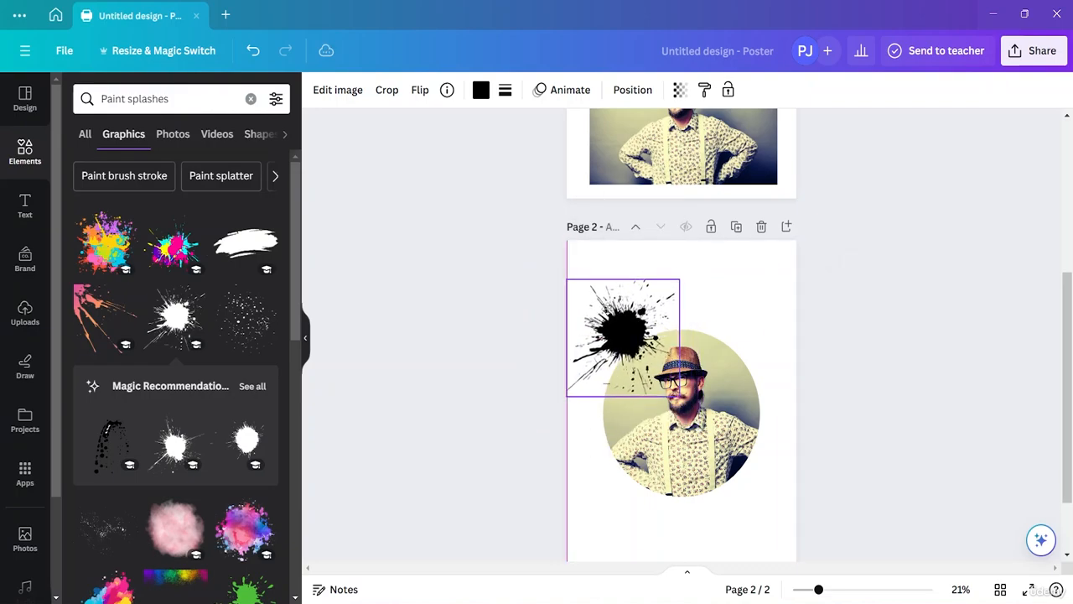
- Set the splash's transparency to 50
click(680, 90)
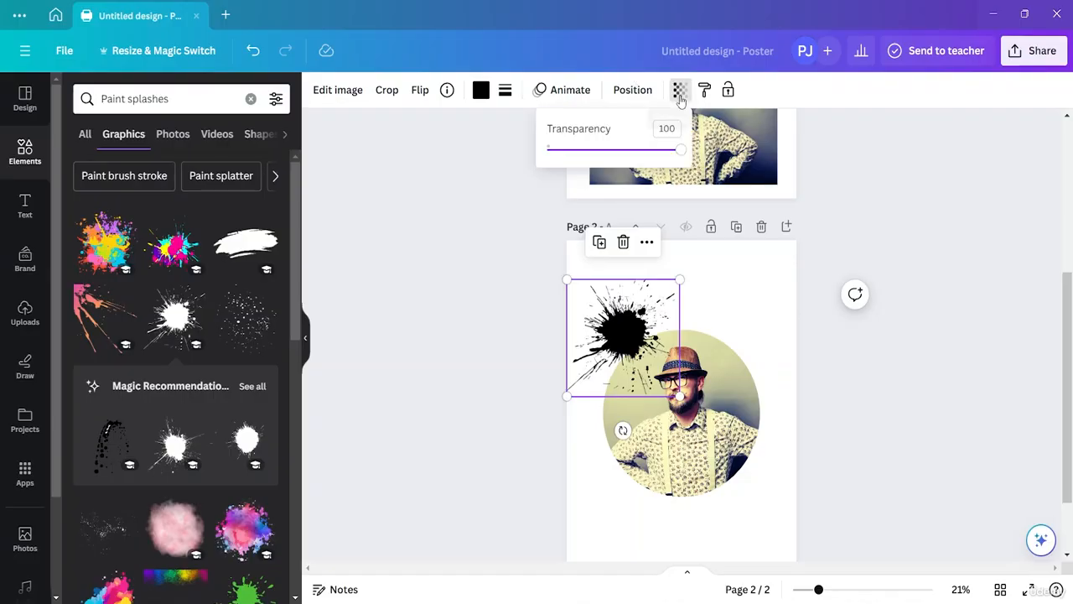
drag(680, 149, 622, 152)
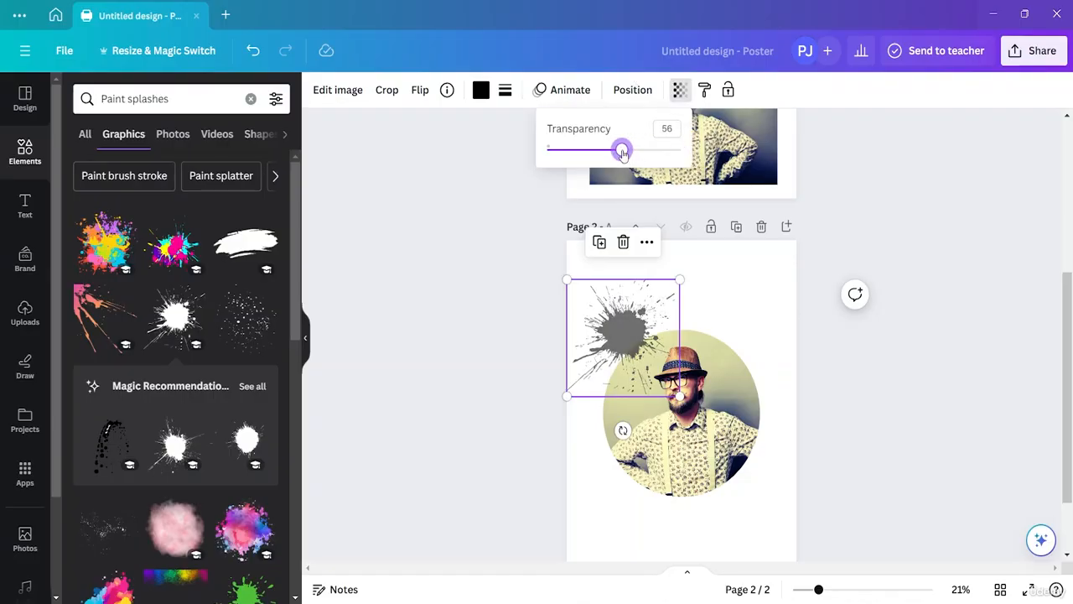
click(667, 129)
text(5)
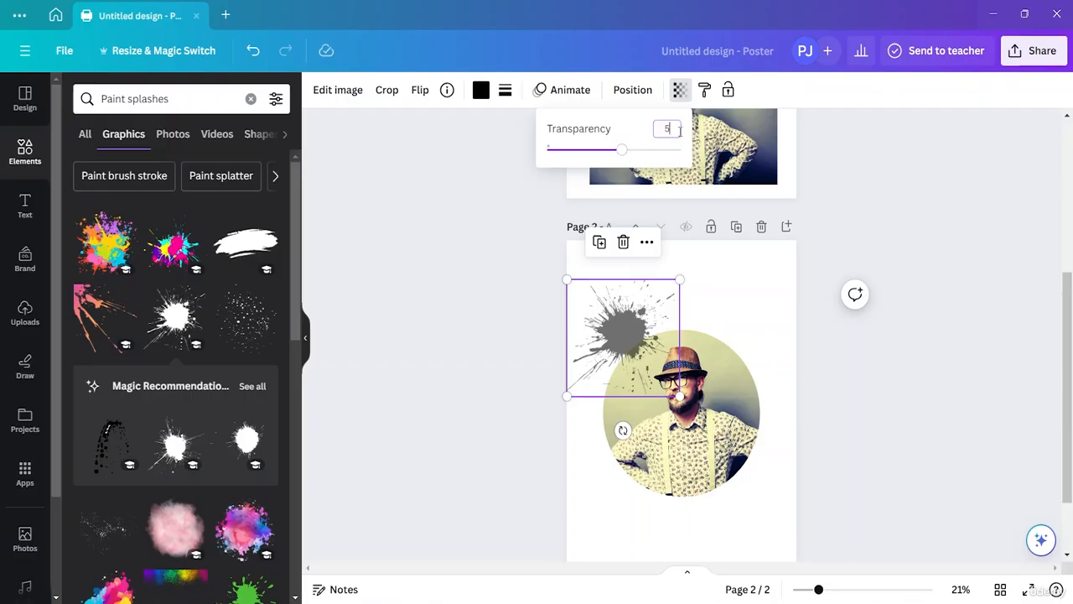
key(Return)
click(845, 386)
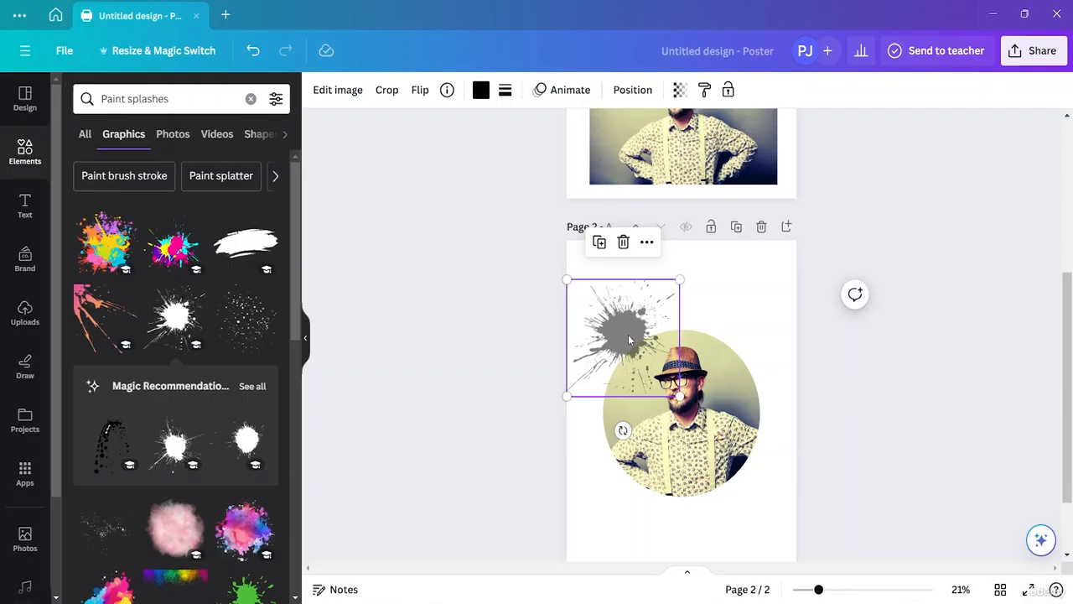
- Duplicate the splash down the left side of the circular photo and place another copy at its lower edge
mouse_move(628, 335)
mouse_down()
mouse_move(628, 397)
mouse_move(626, 387)
mouse_up()
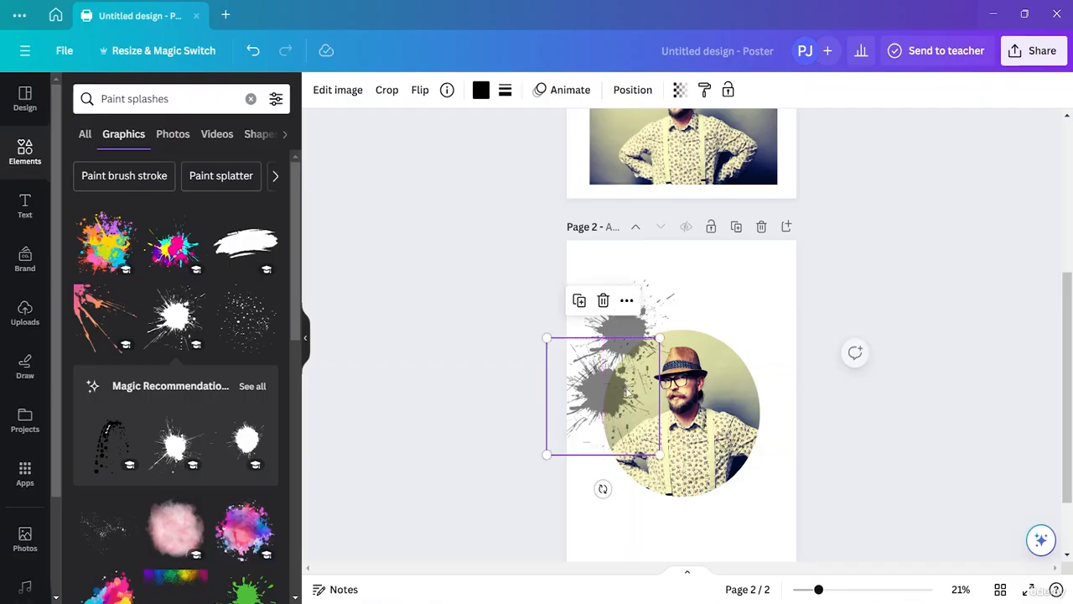
click(580, 302)
drag(608, 410, 608, 461)
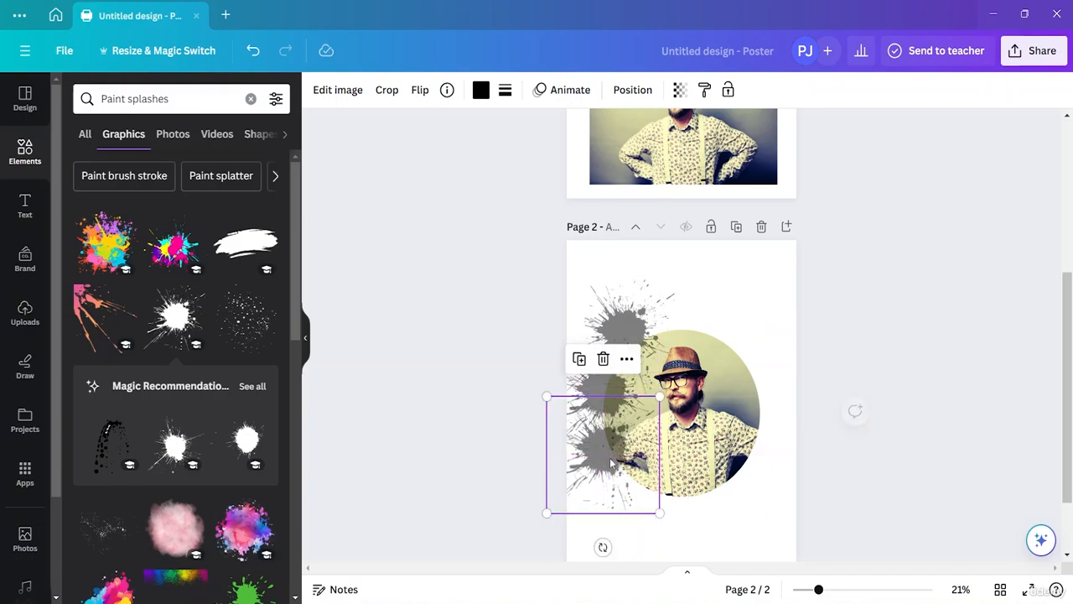
click(579, 359)
drag(622, 501, 671, 484)
- Continue the splash copies along the lower edge and up the right side of the circular photo
click(628, 401)
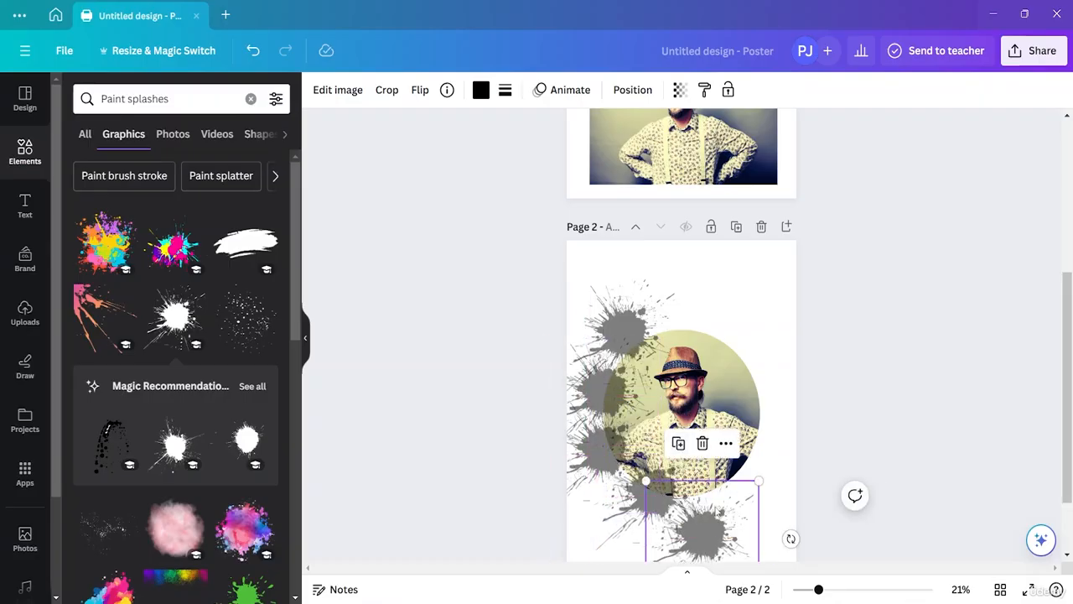
drag(706, 547, 752, 420)
click(685, 401)
click(735, 372)
click(741, 329)
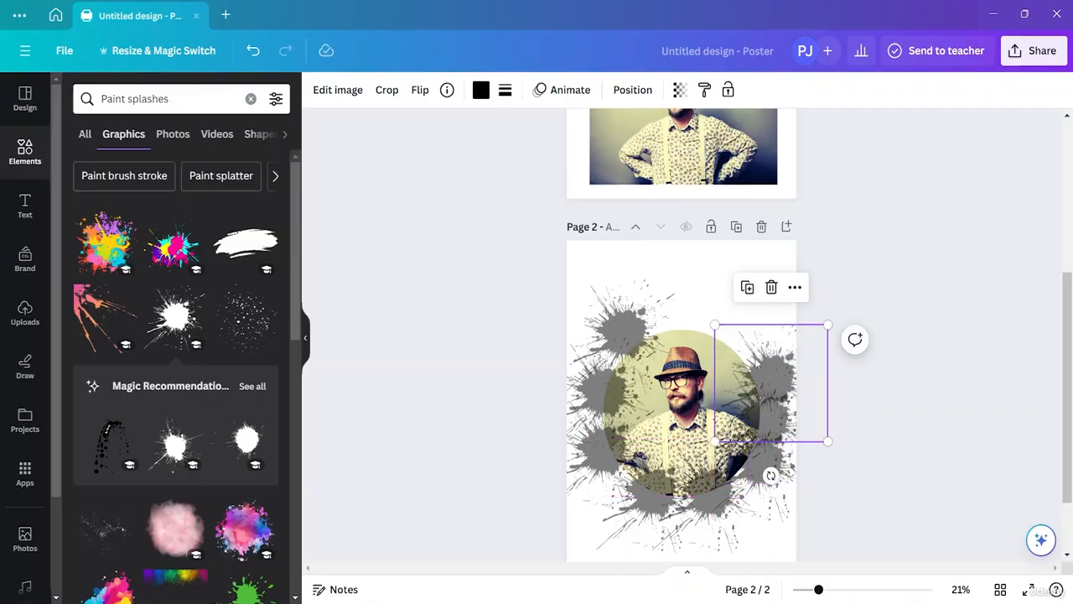
click(749, 287)
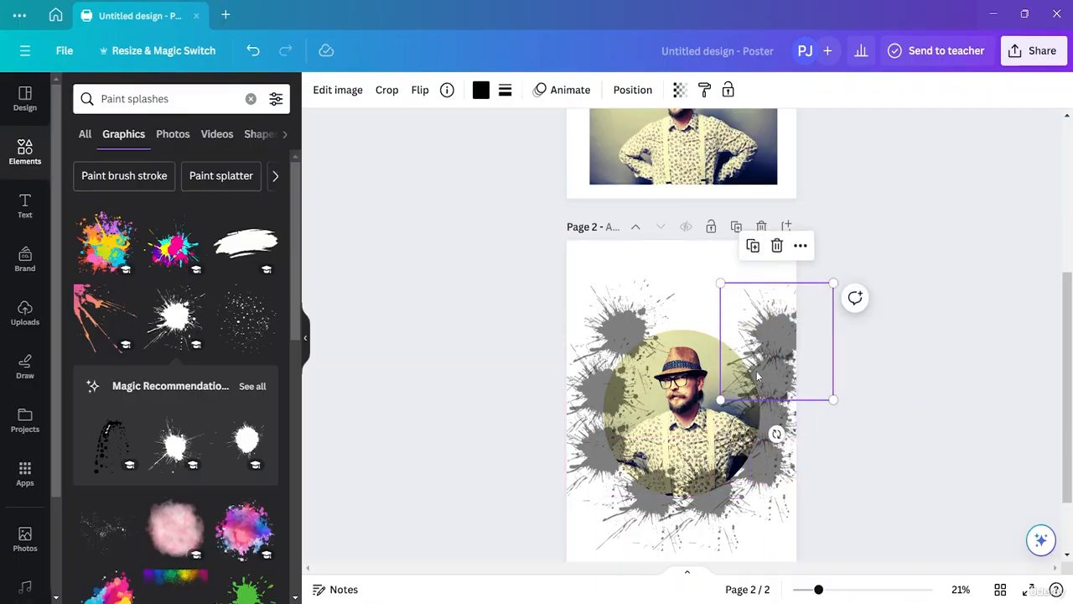
- Close the splash ring by placing further copies across the top of the circular photo
drag(765, 340, 678, 311)
click(719, 257)
click(685, 234)
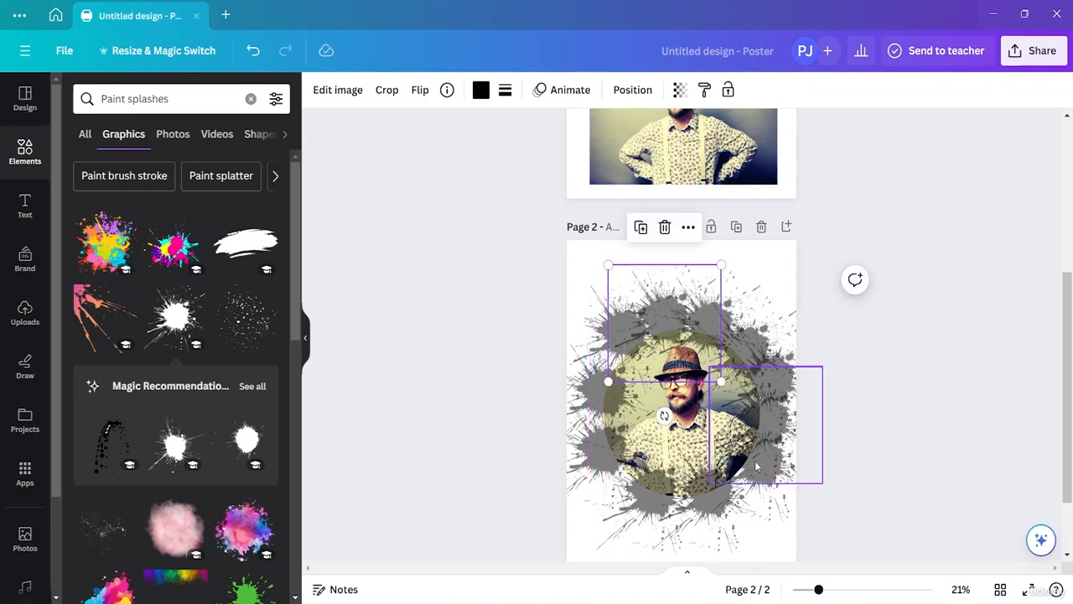
click(965, 444)
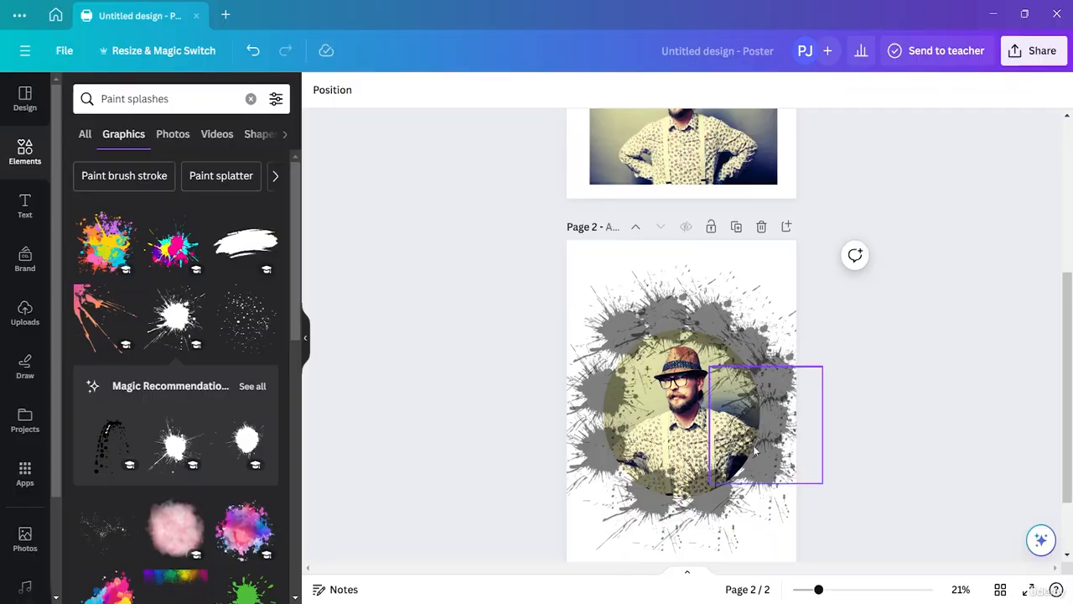
- Select most of the splashes around the circular photo together and set their transparency to 75
click(625, 325)
shift+click(703, 508)
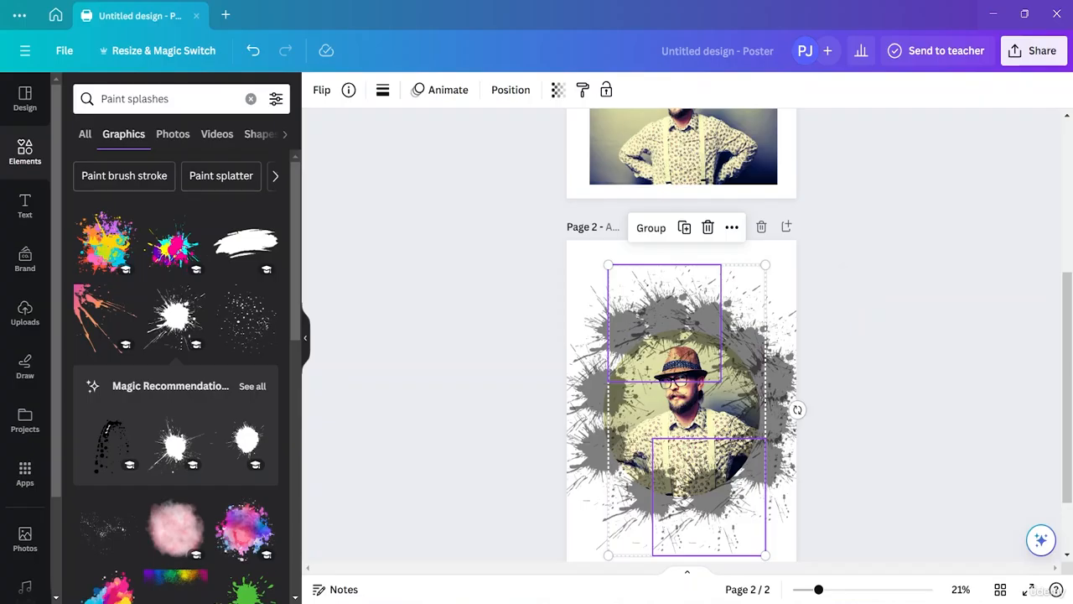
shift+click(592, 406)
shift+click(616, 486)
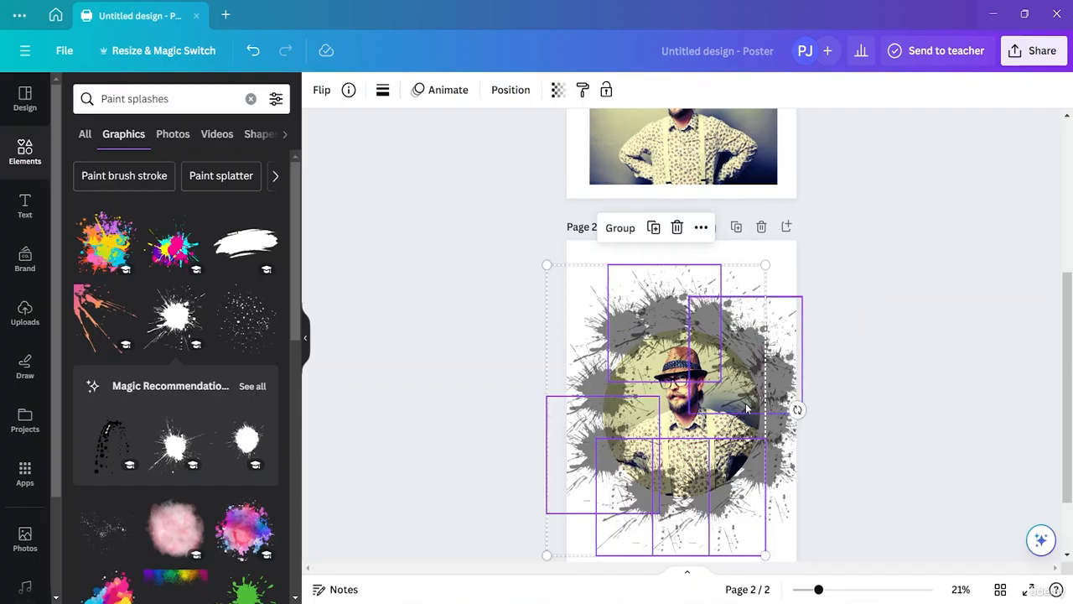
shift+click(671, 335)
shift+click(773, 377)
shift+click(775, 402)
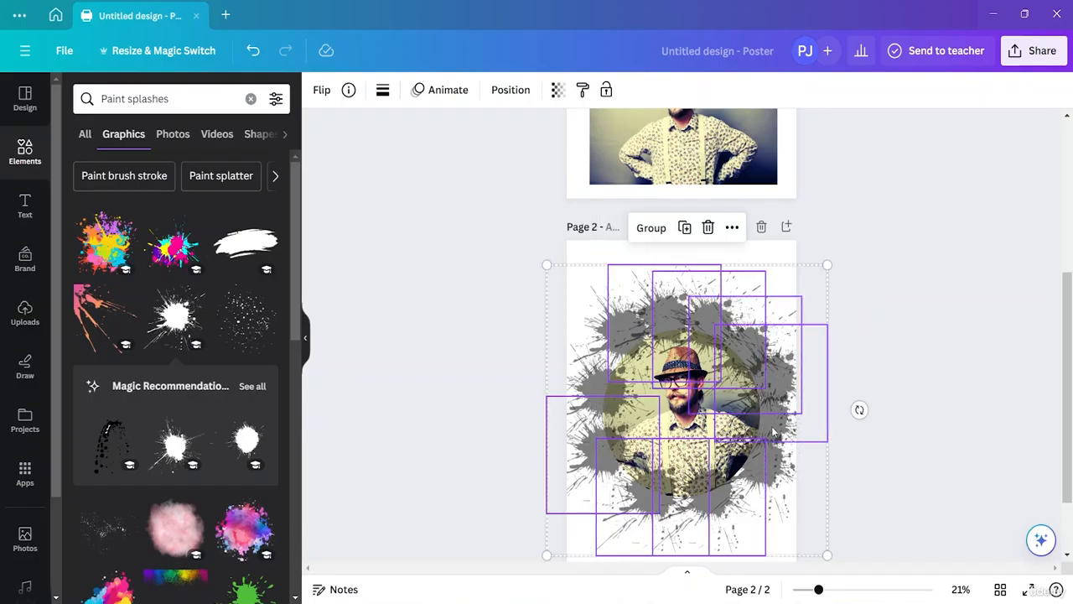
shift+click(797, 445)
shift+click(709, 507)
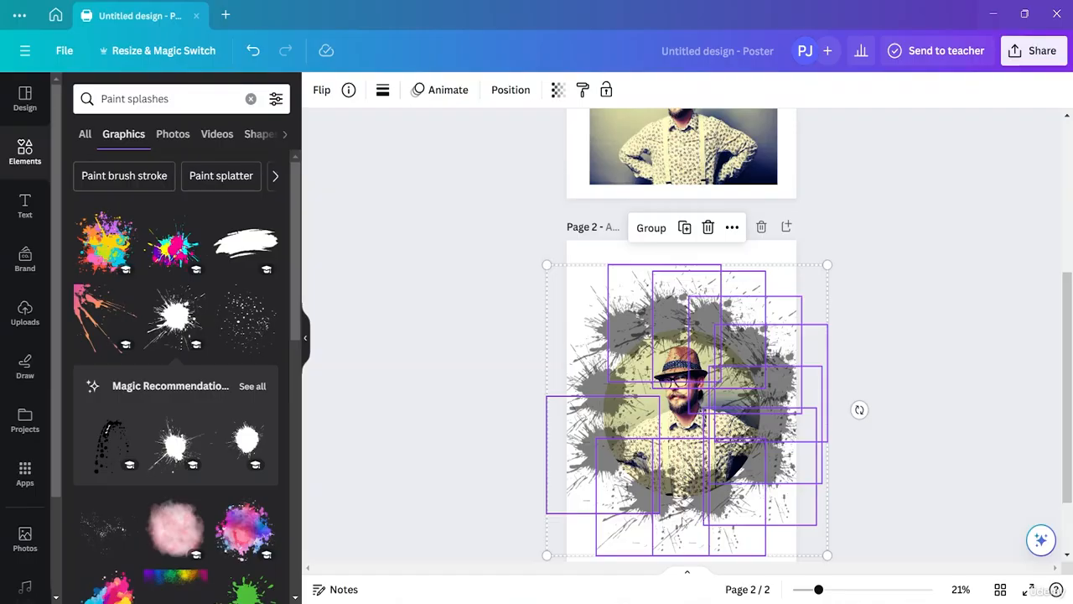
shift+click(601, 436)
shift+click(600, 392)
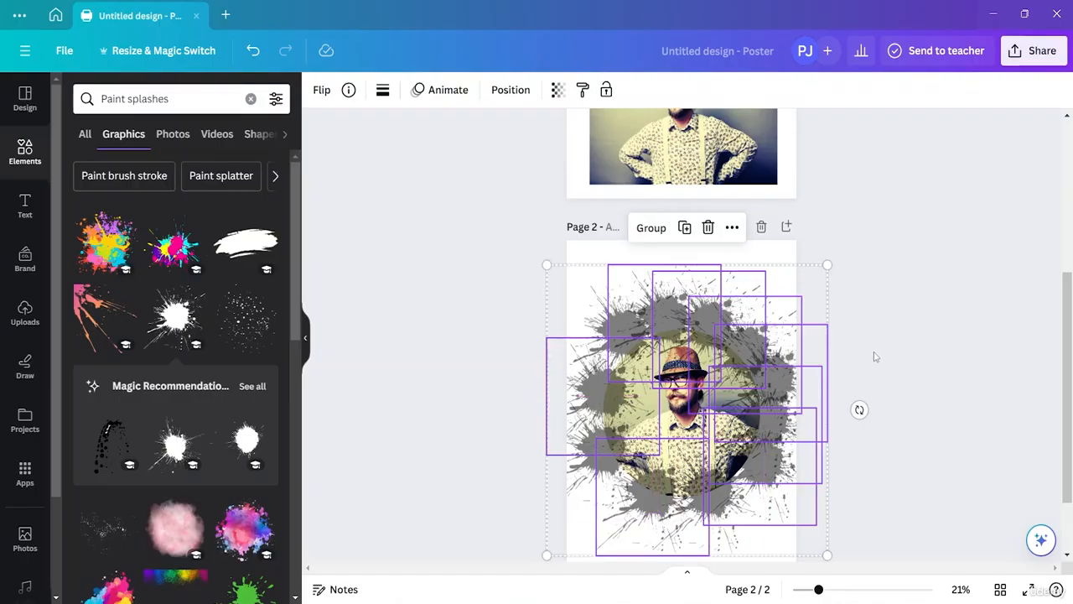
click(558, 89)
drag(492, 149, 526, 158)
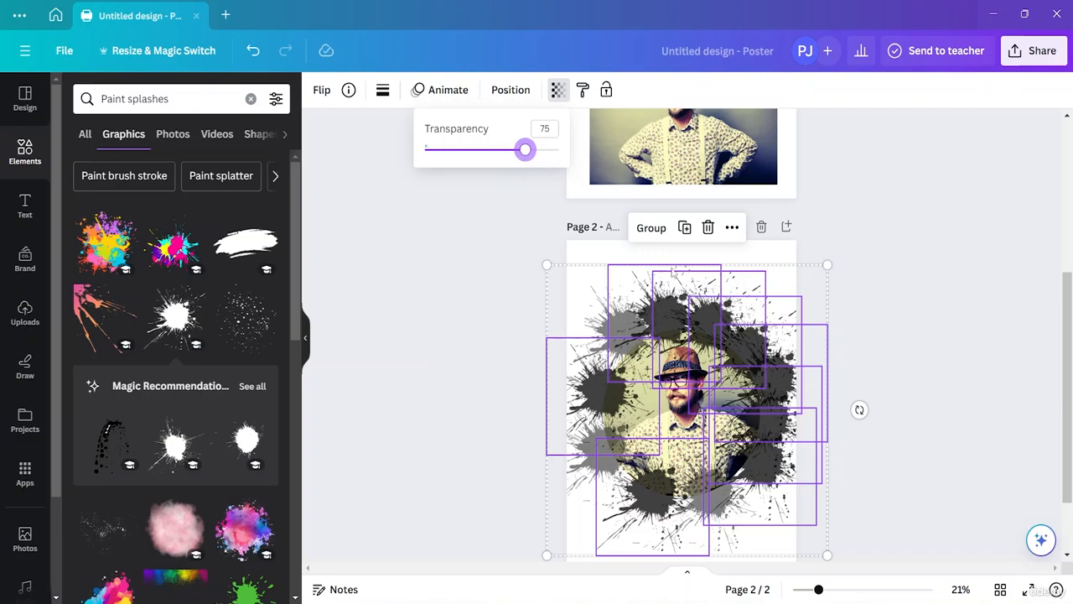
click(982, 361)
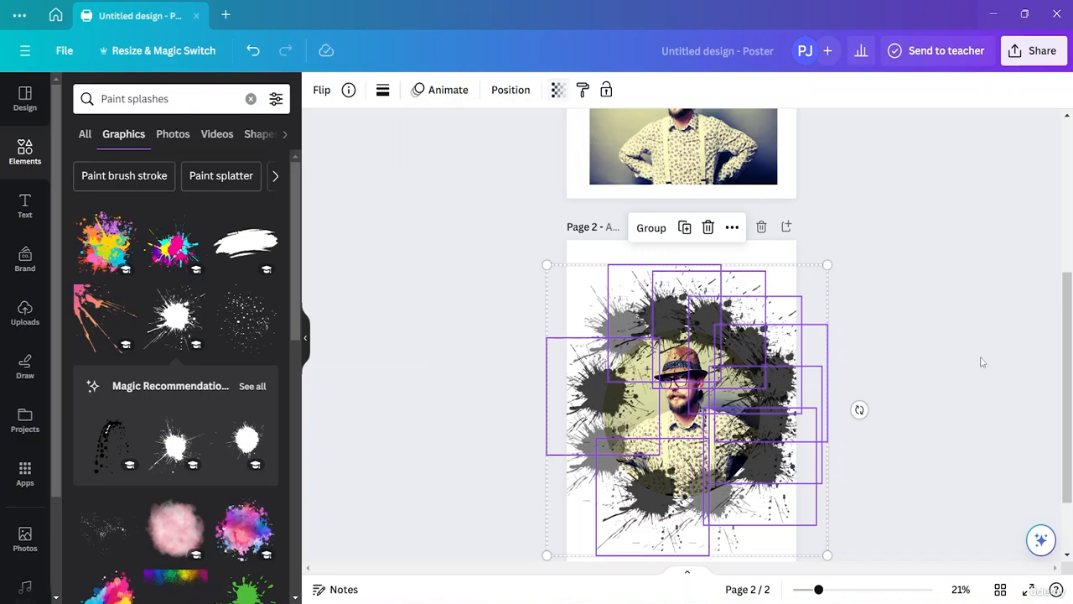
click(927, 424)
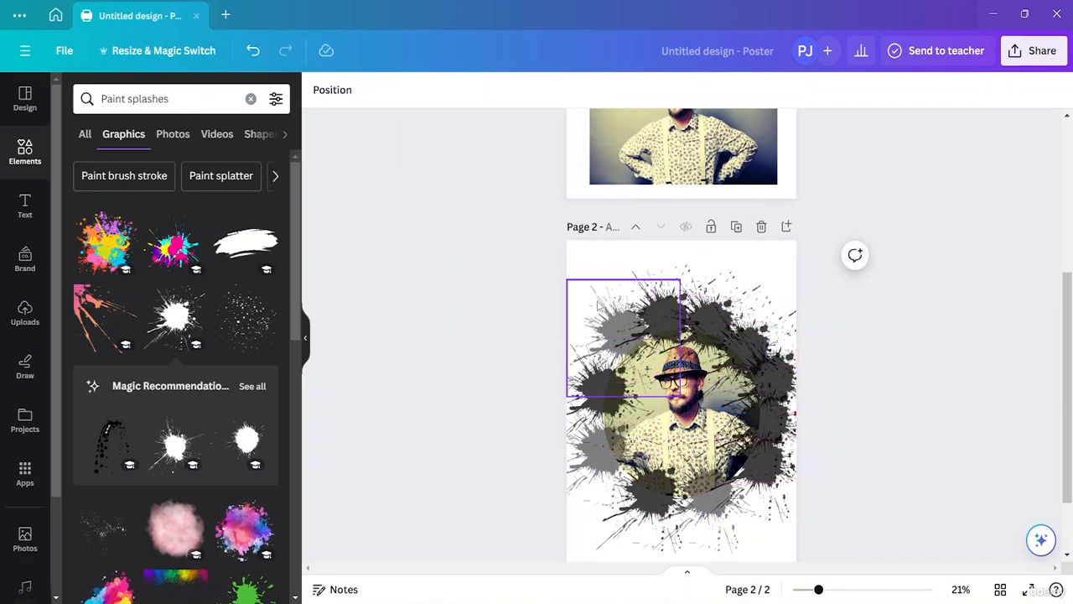
- Select the lighter splashes at the lower right and lower left of the ring together and set their transparency to 75
click(700, 508)
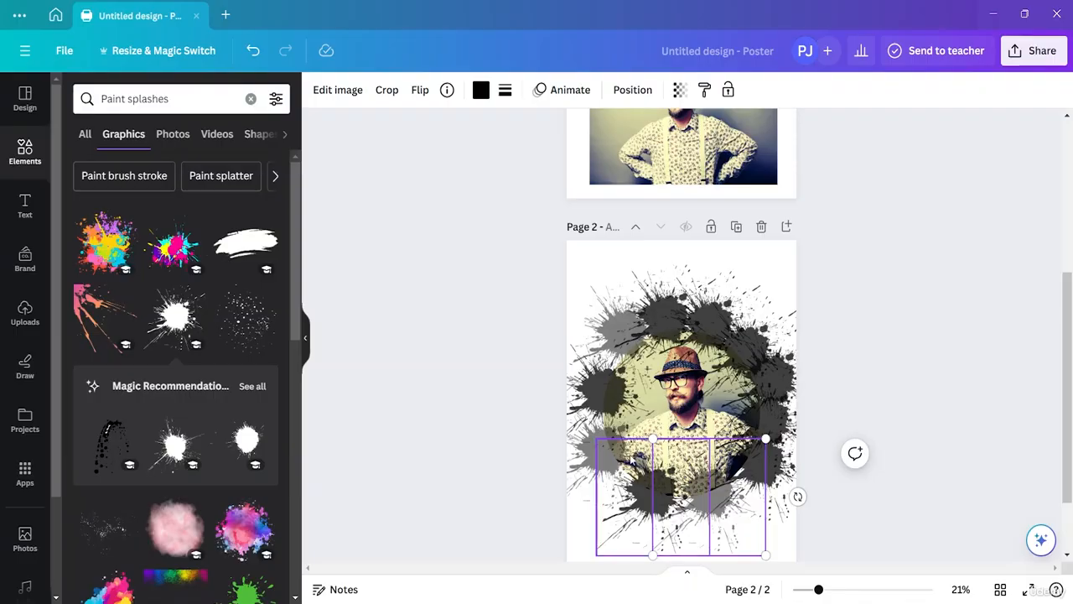
shift+click(592, 457)
shift+click(627, 333)
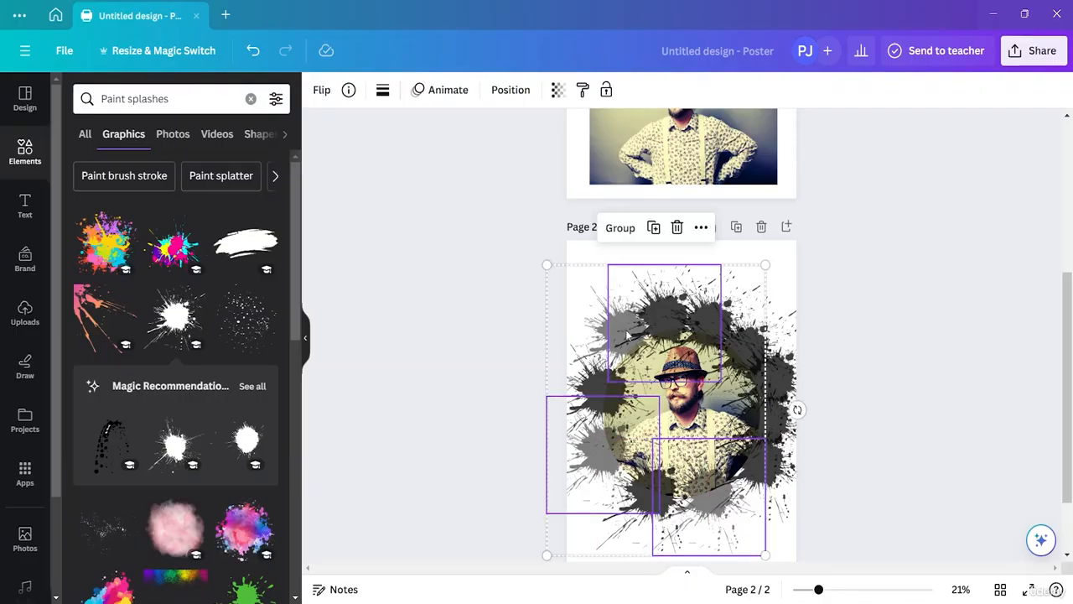
click(558, 90)
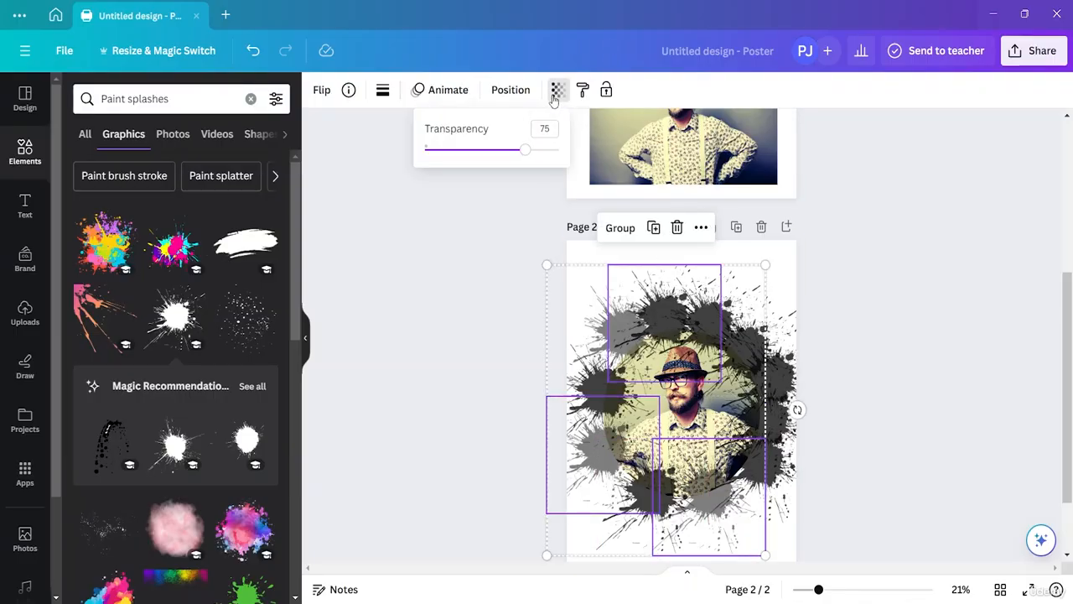
mouse_move(522, 157)
mouse_down()
mouse_move(492, 153)
mouse_move(528, 151)
mouse_up()
click(981, 363)
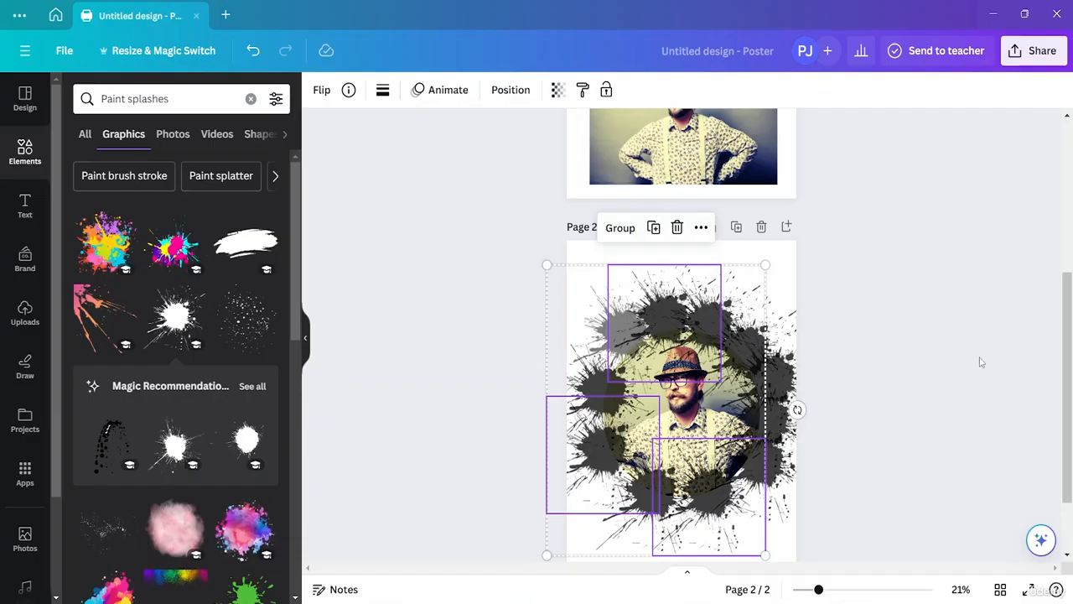
click(979, 362)
- Set the transparency of the remaining light splash at the ring's upper left to 75
drag(612, 344, 570, 358)
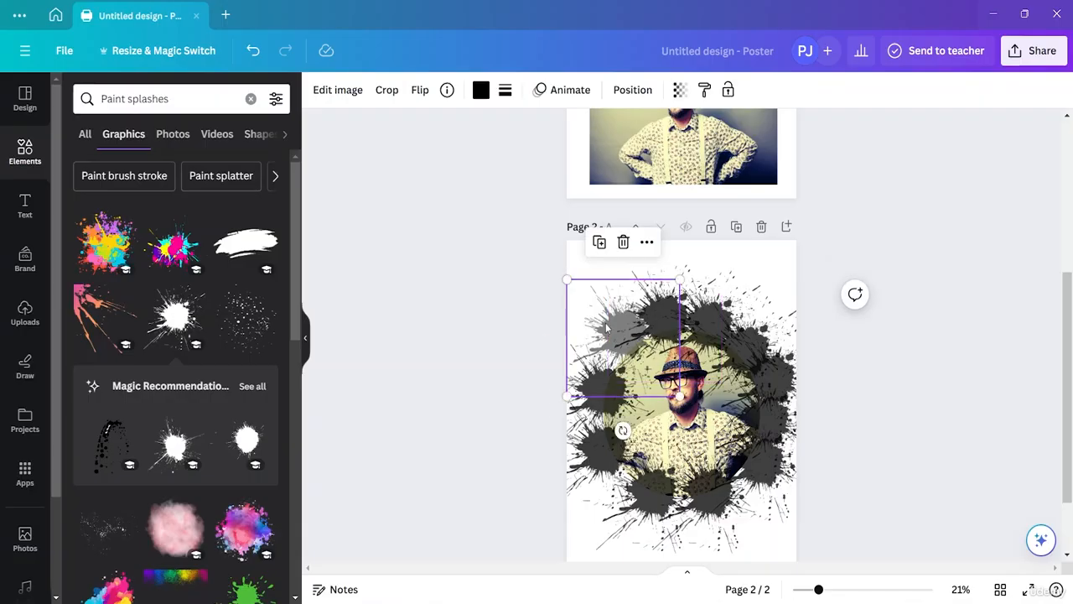
click(679, 90)
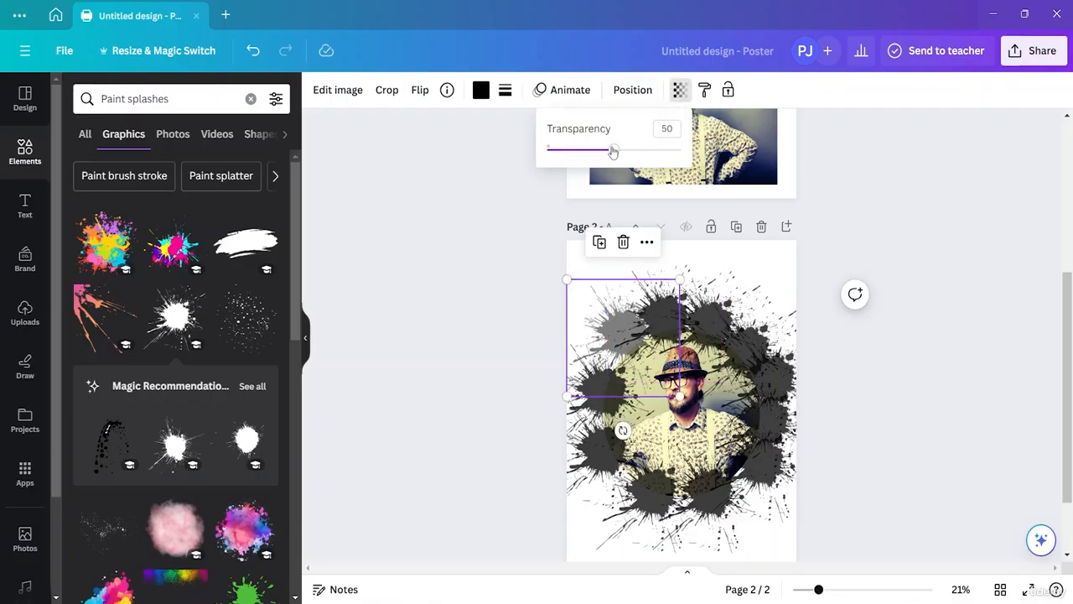
drag(614, 149, 648, 149)
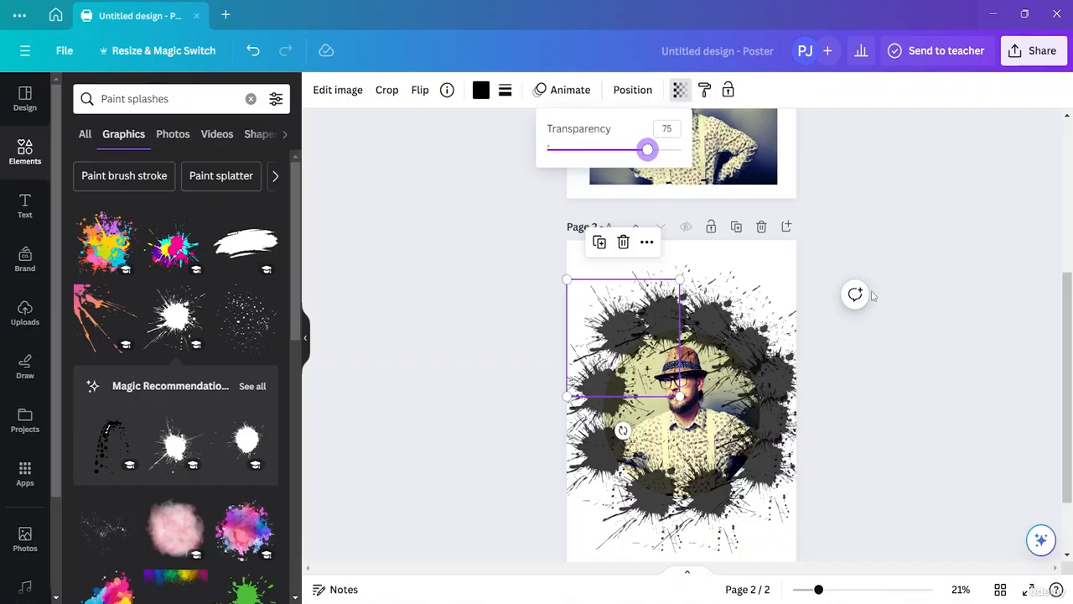
click(931, 350)
click(931, 350)
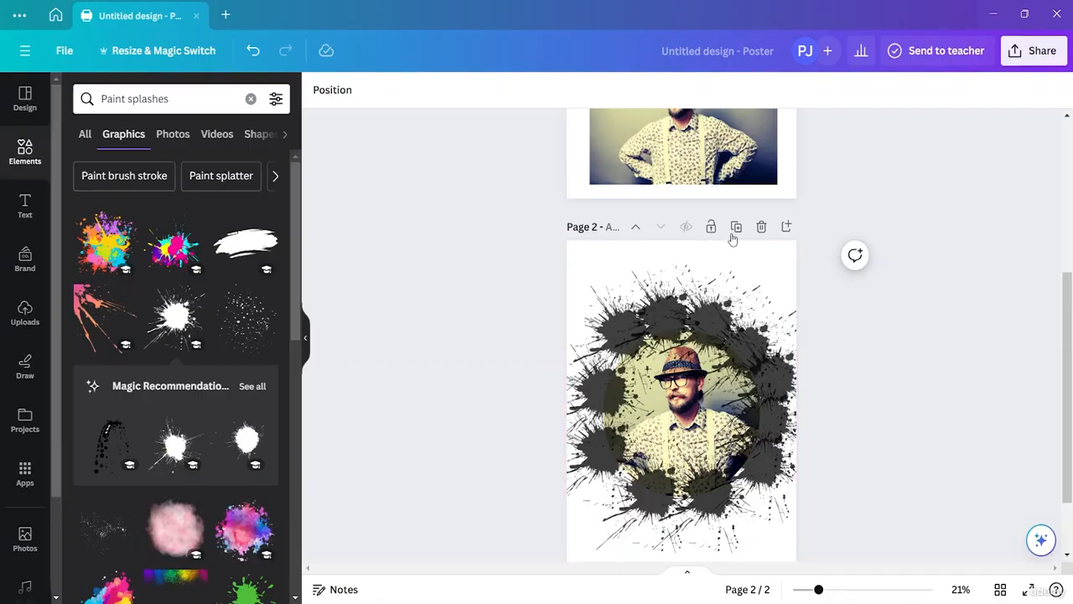
- Apply BG Remover to the filtered photo of the man on page 1
scroll(731, 235, up, 3)
click(711, 285)
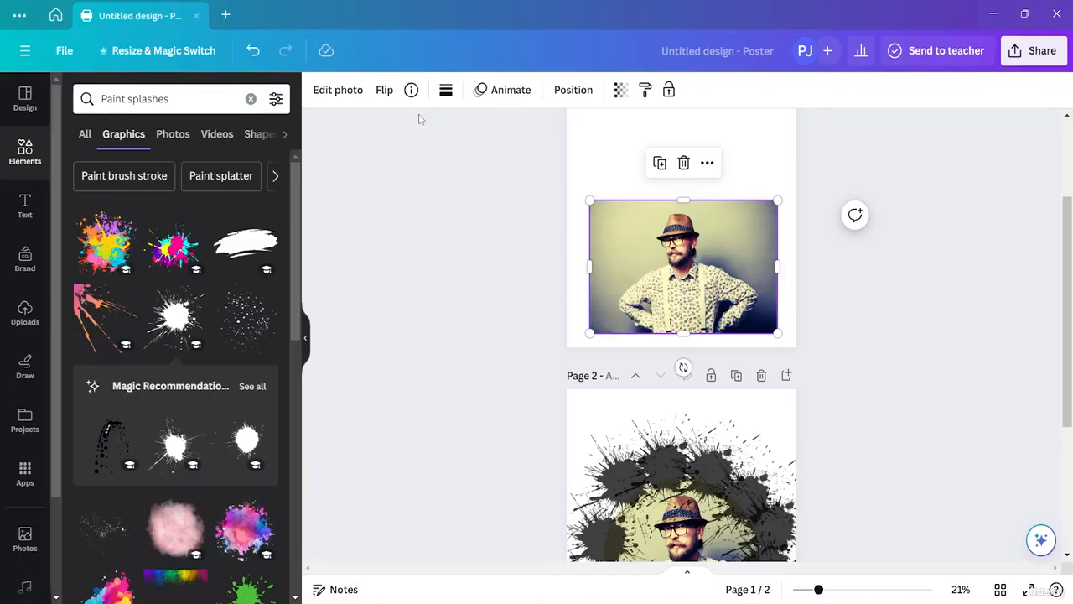
click(351, 95)
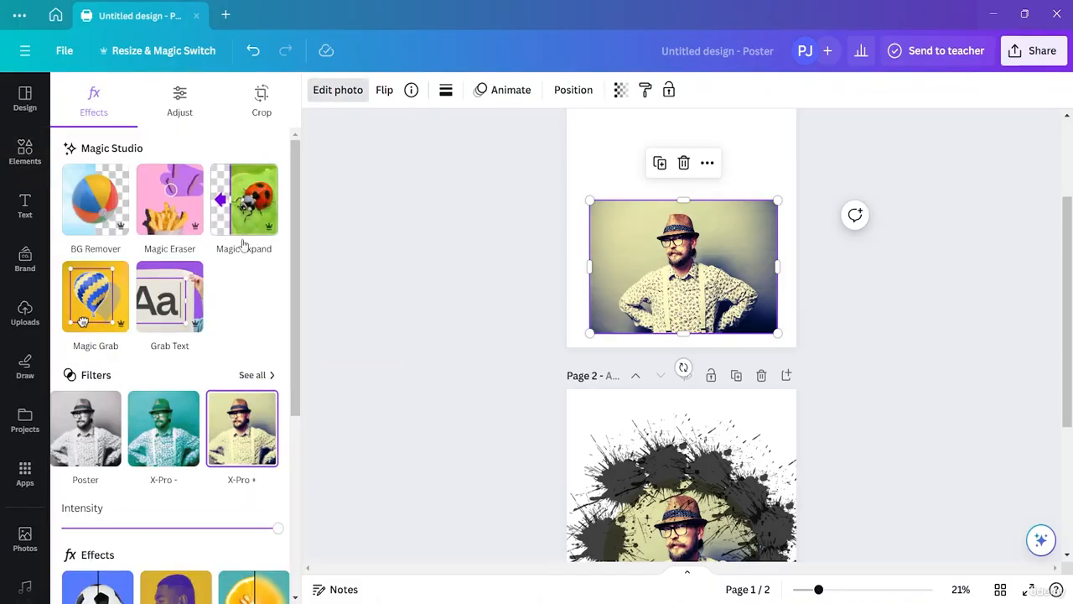
click(99, 213)
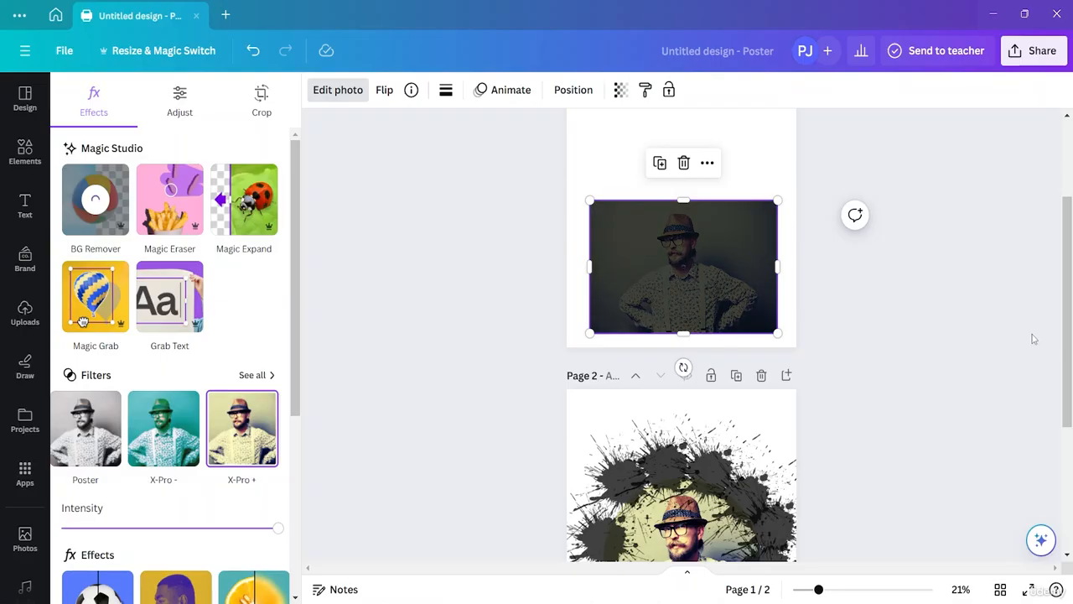
- Add a blank page after page 2
scroll(1072, 320, down, 3)
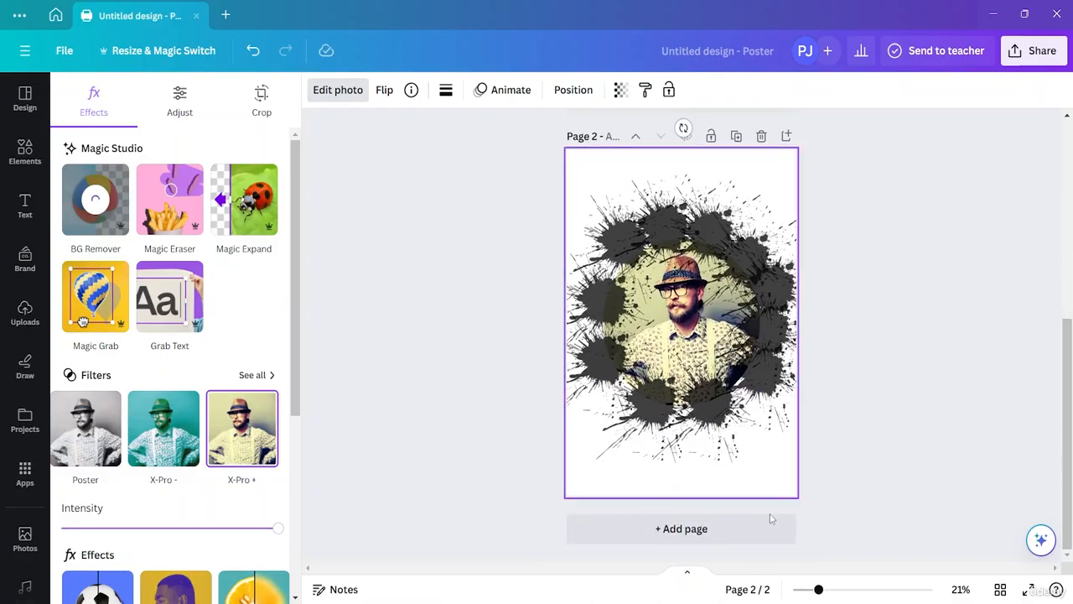
click(689, 541)
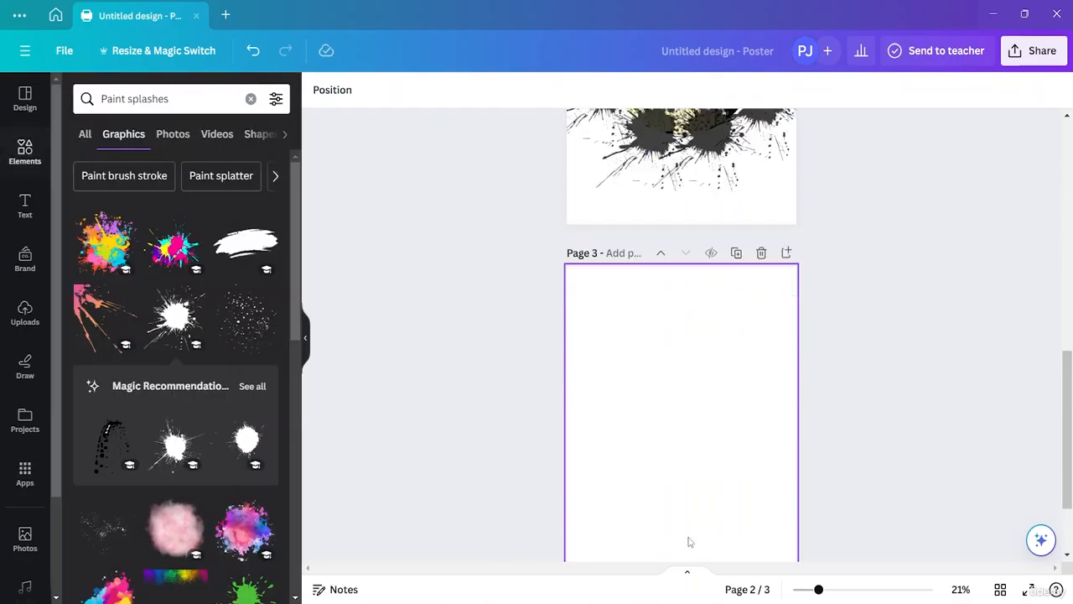
- Download only page 2 of the design as a PNG, excluding pages 1 and 3
scroll(1071, 453, up, 5)
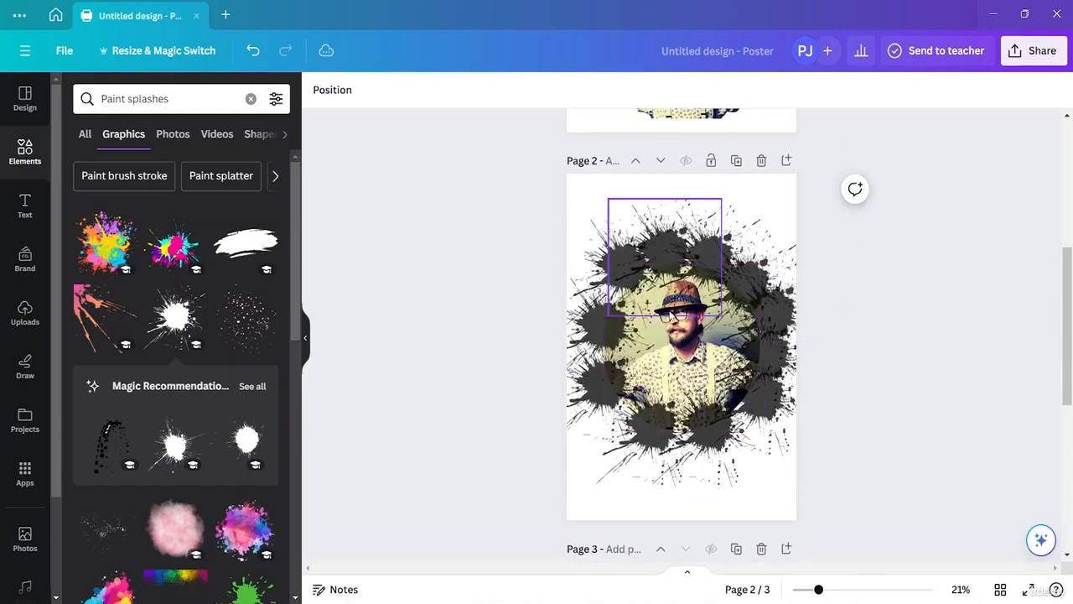
click(596, 205)
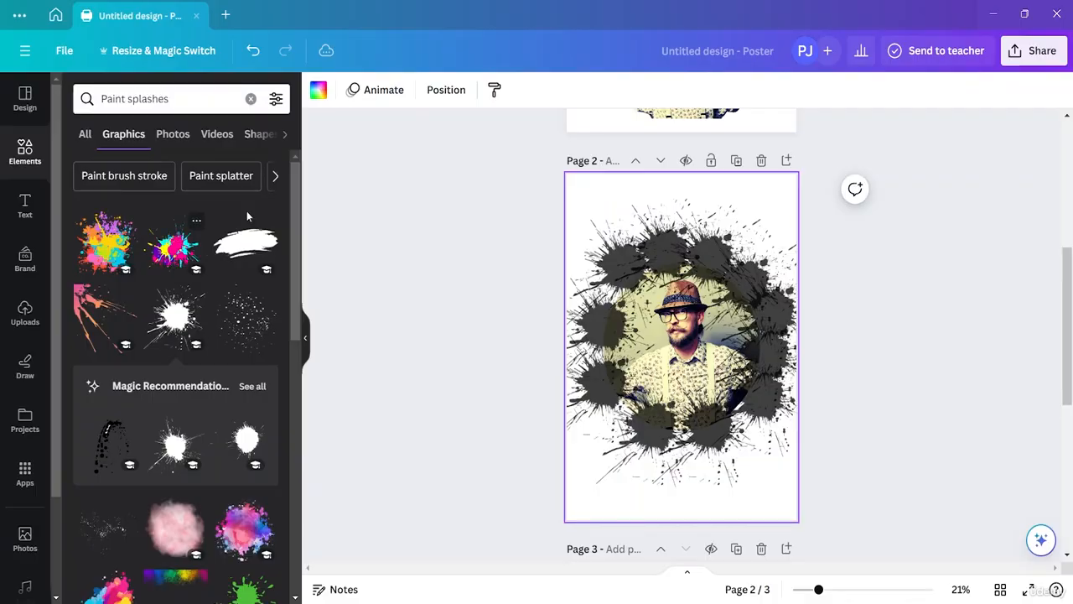
click(1037, 63)
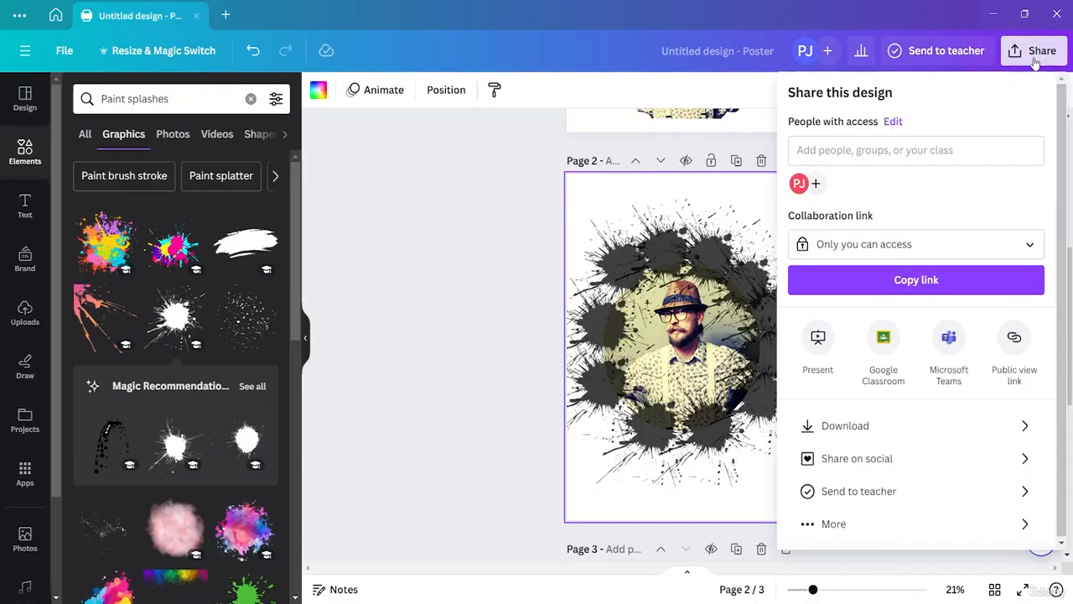
click(848, 425)
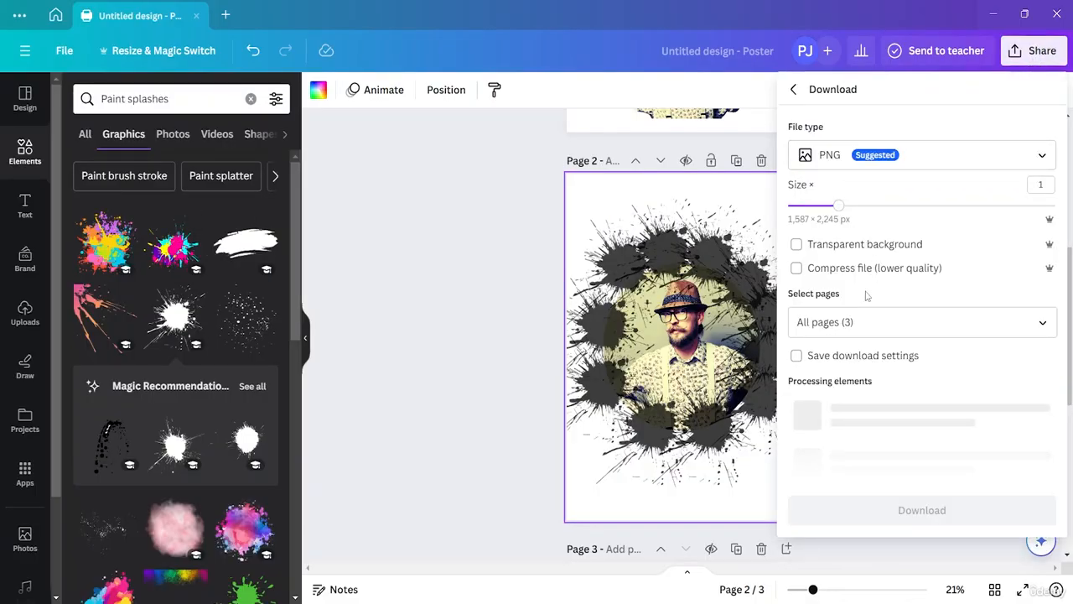
click(1015, 318)
scroll(918, 521, down, 1)
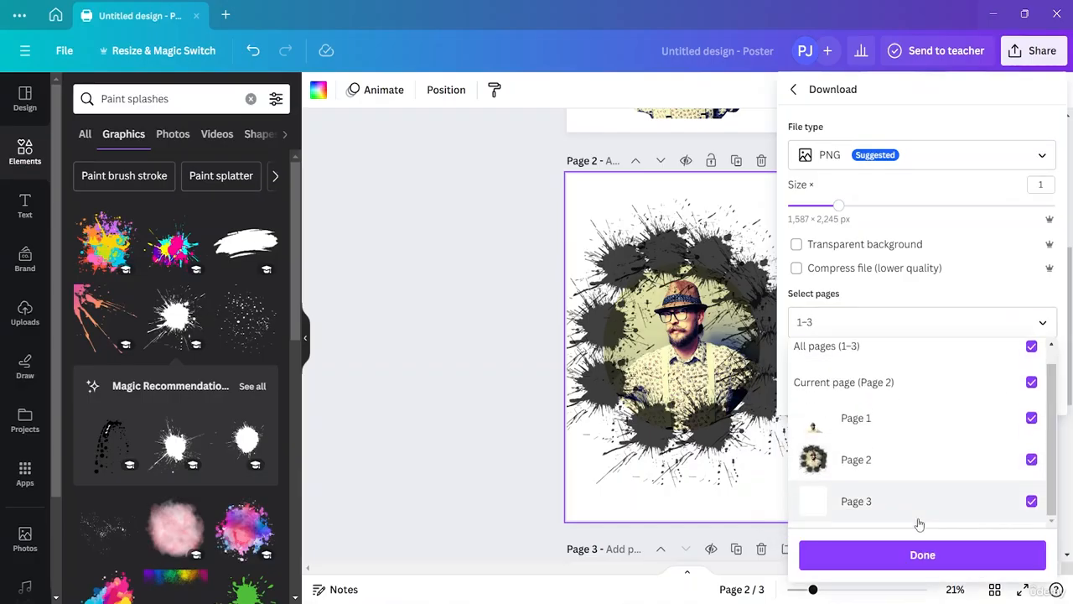
click(862, 462)
click(1032, 459)
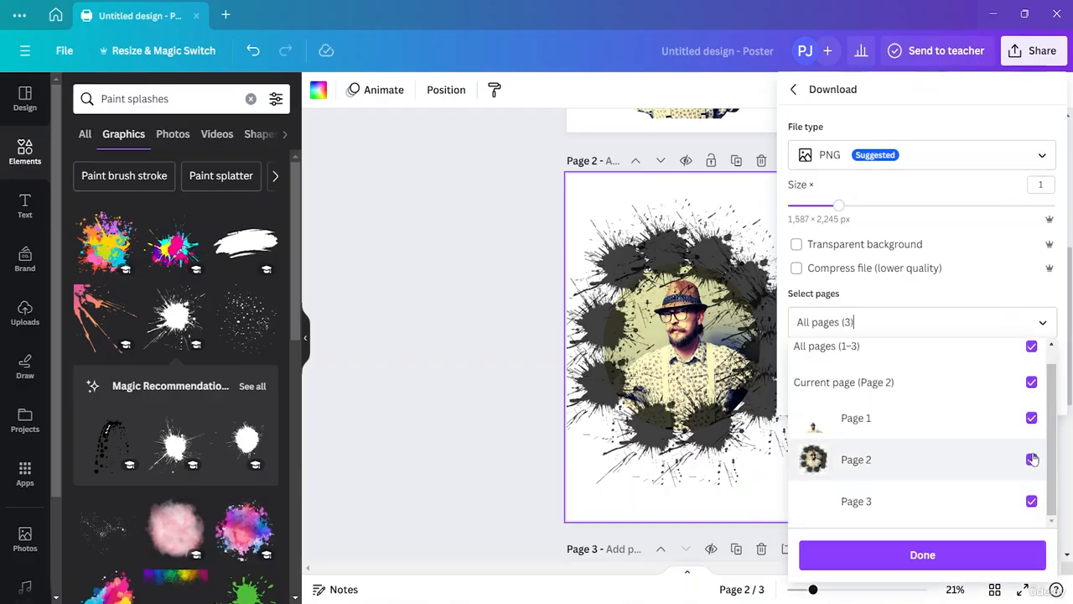
click(1031, 419)
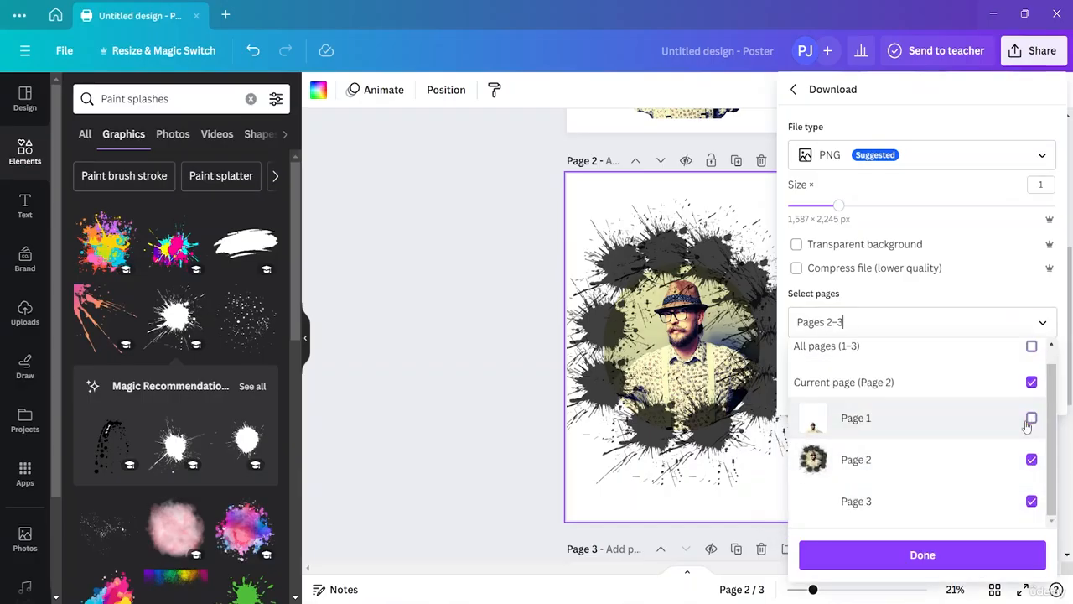
click(1032, 502)
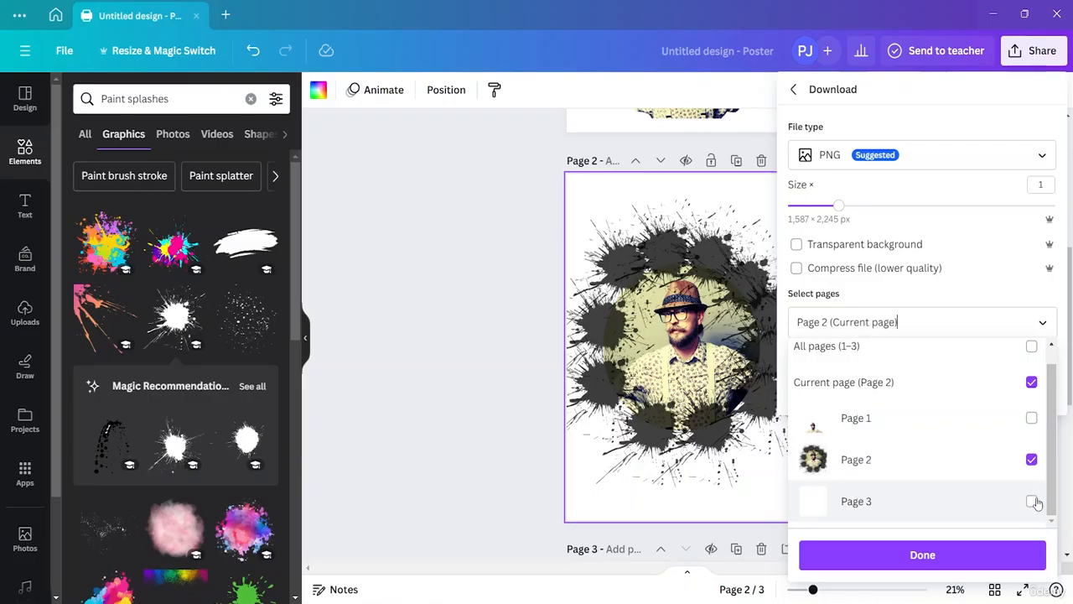
click(924, 560)
click(915, 386)
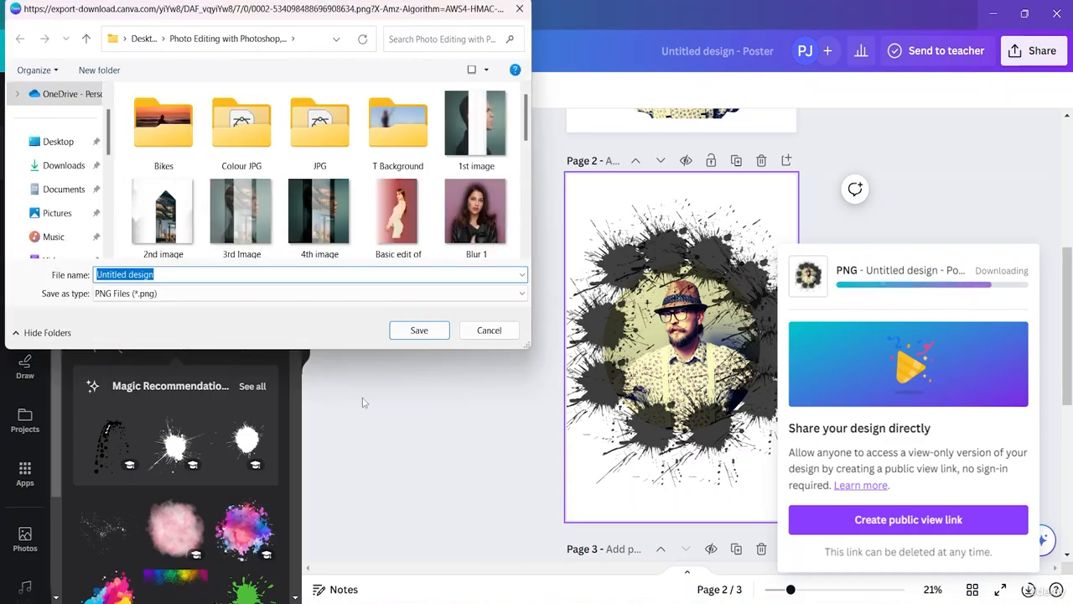
- Save the exported PNG as "Paint 1" in the photo editing folder
key(BackSpace)
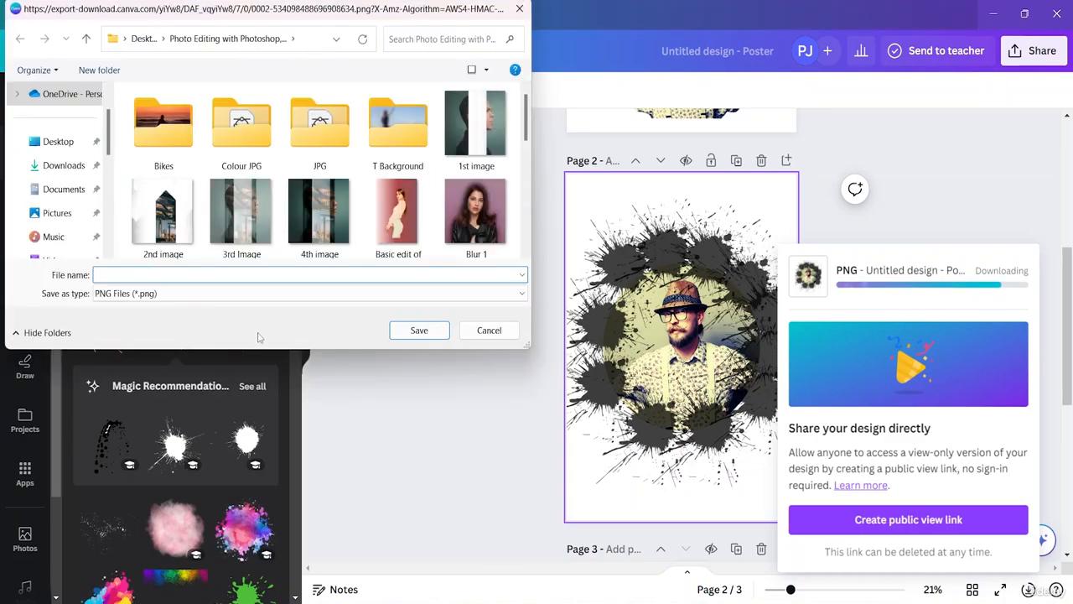
text(Paint 1)
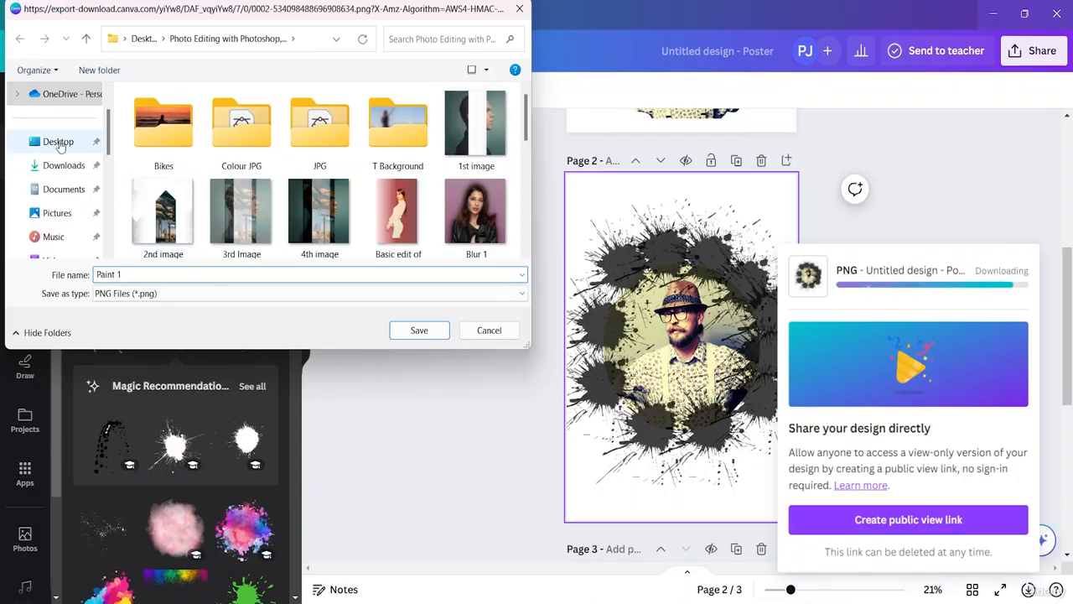
click(59, 141)
double_click(470, 135)
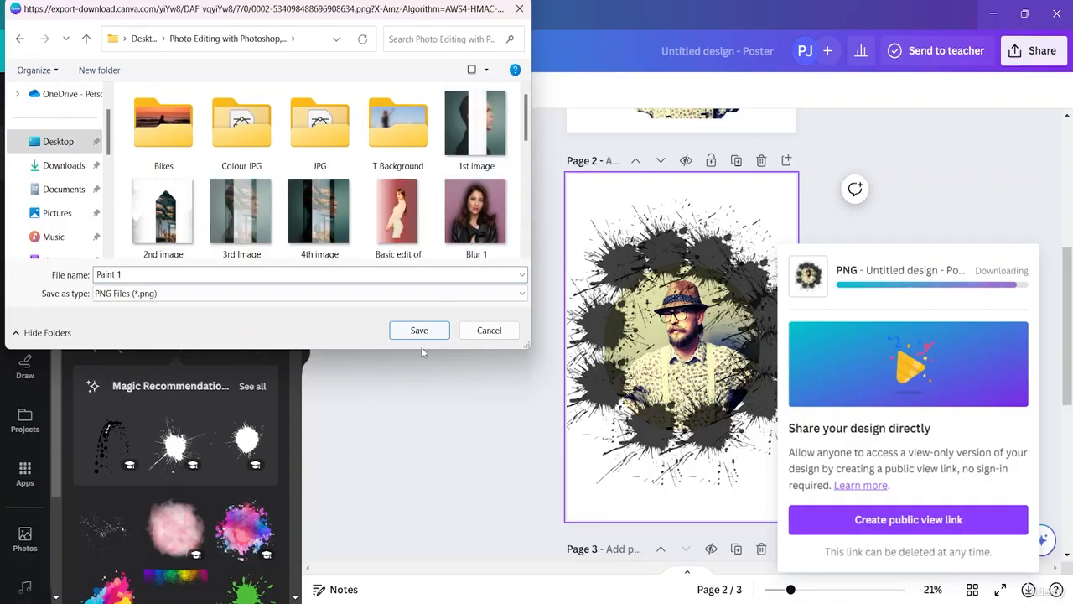
click(419, 331)
click(449, 367)
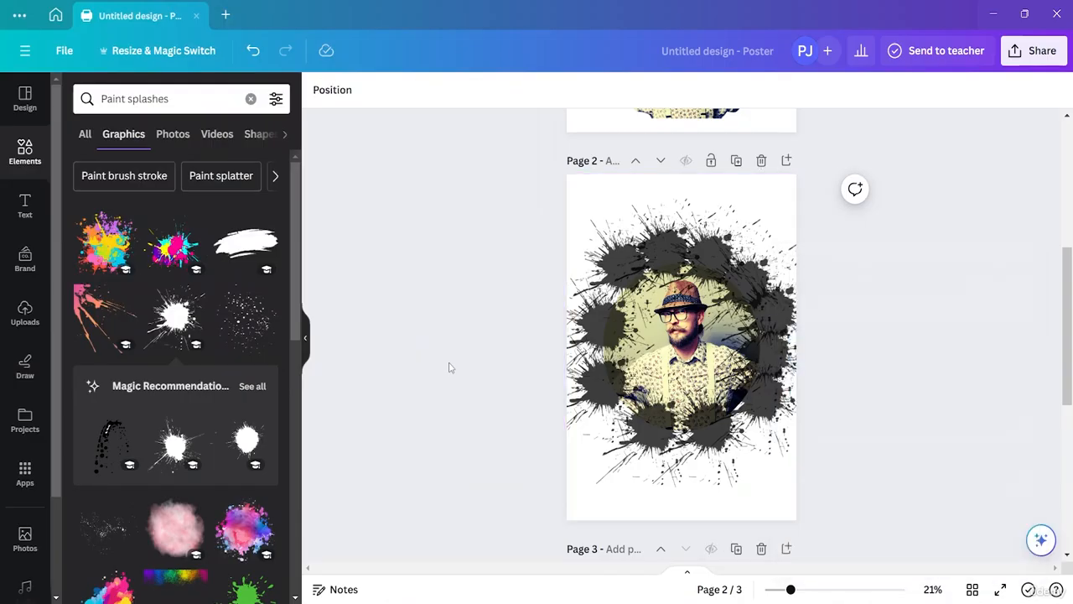
scroll(855, 447, down, 4)
scroll(798, 429, up, 8)
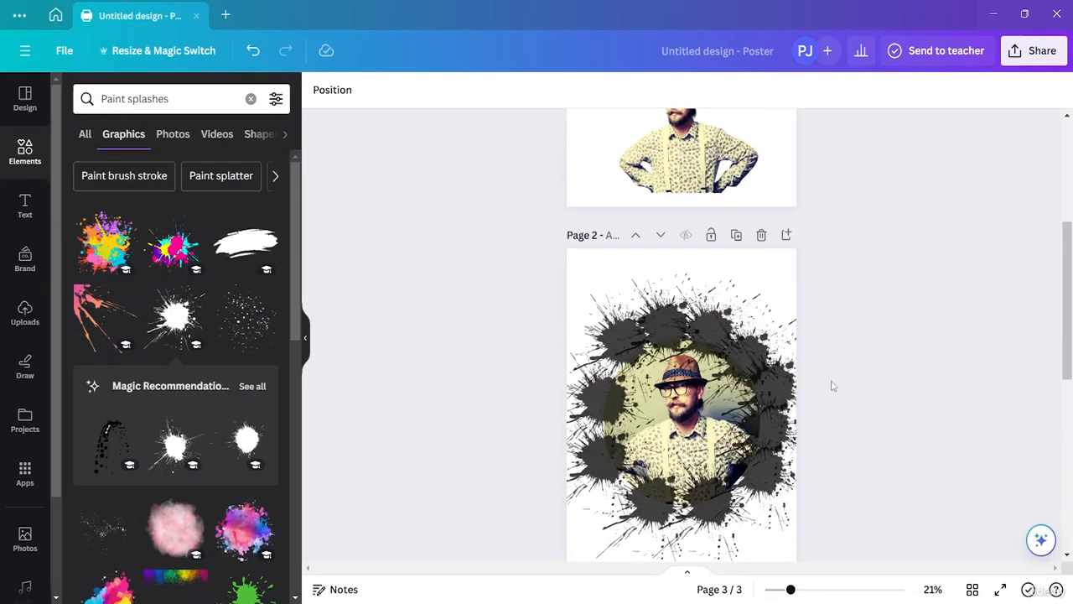
scroll(693, 426, down, 3)
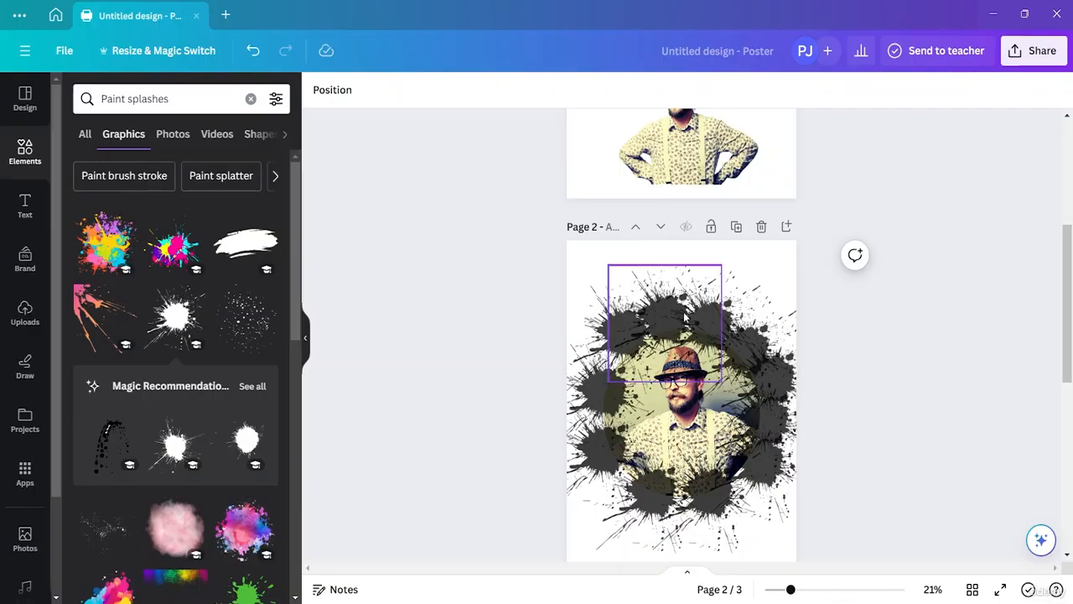
scroll(1006, 302, up, 2)
scroll(970, 336, down, 6)
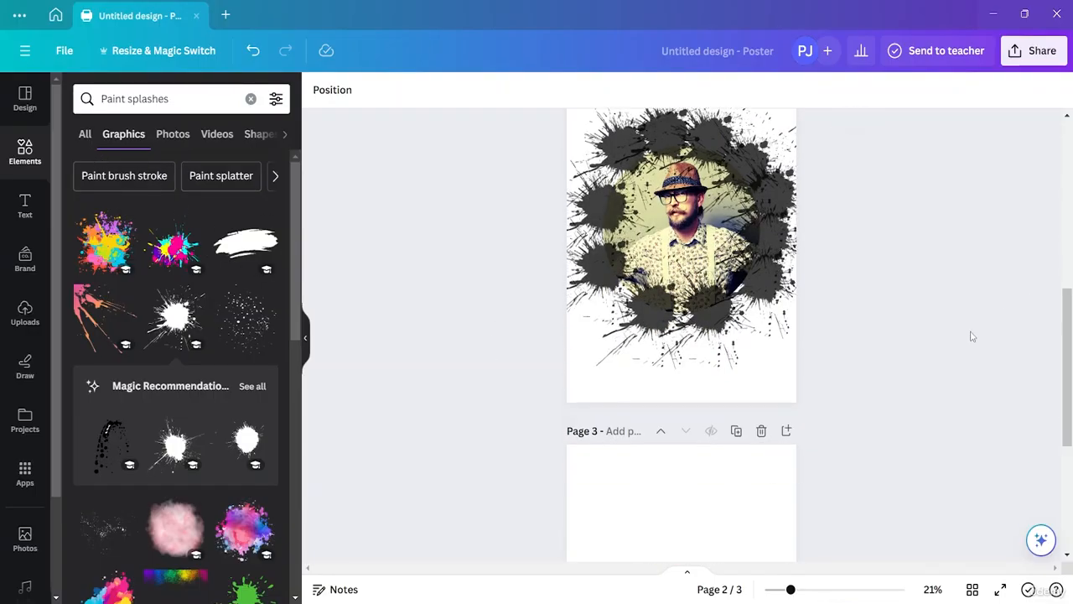
- Upload the saved "Paint 1" image to the design's uploads
click(31, 325)
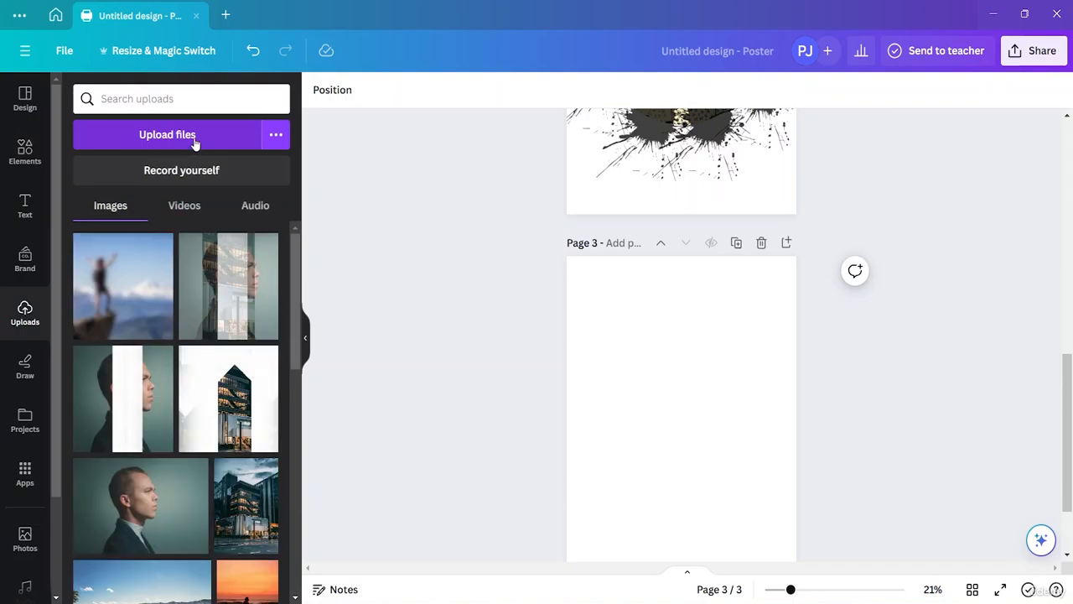
click(194, 142)
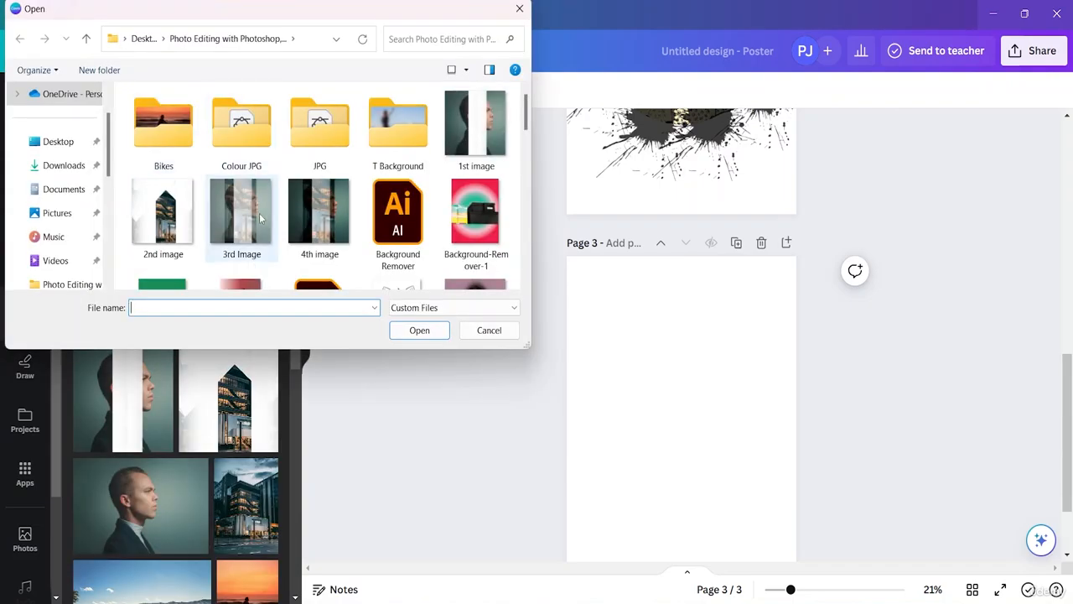
scroll(369, 193, down, 5)
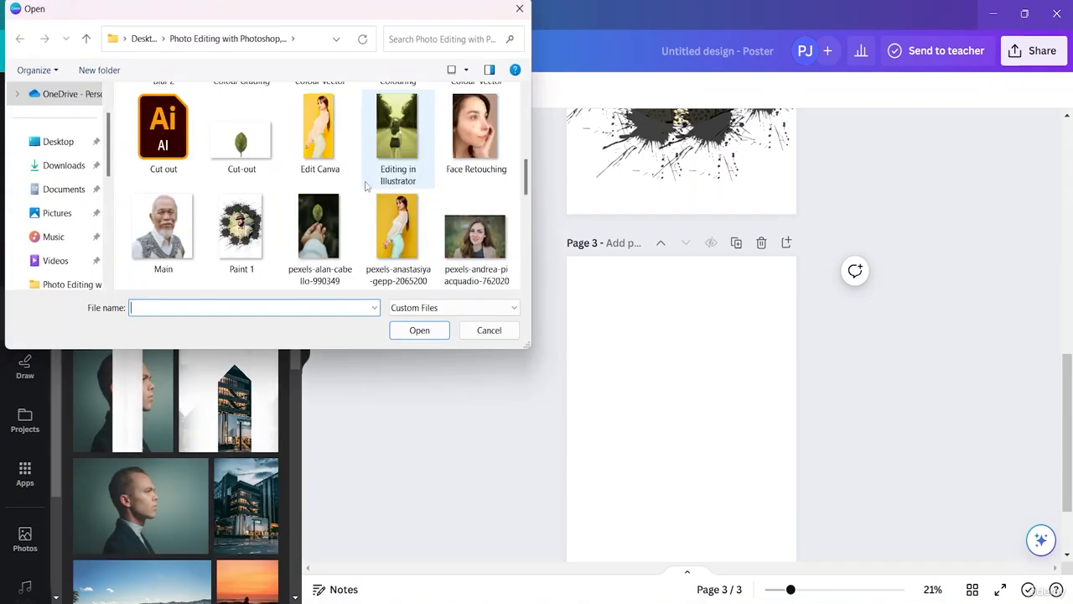
click(249, 249)
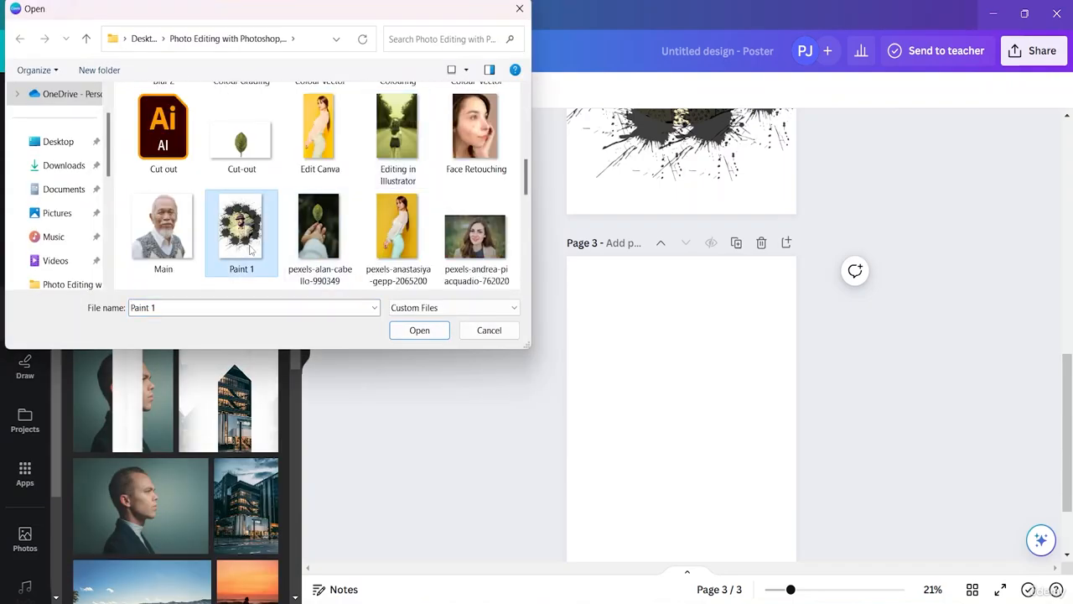
click(421, 331)
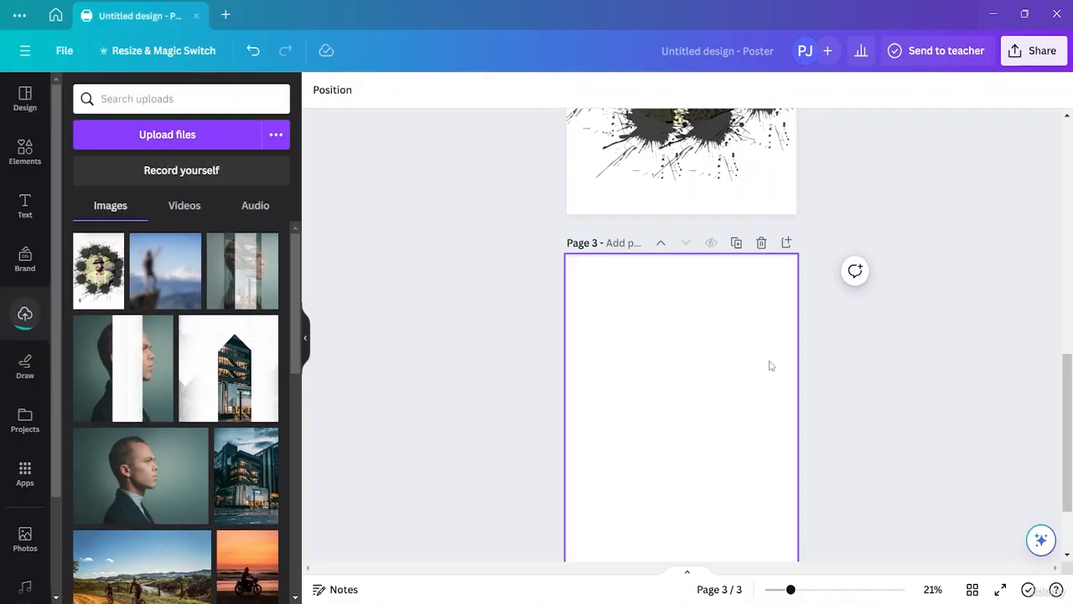
- Place the uploaded Paint 1 image on blank page 3 and enlarge it to fill the whole page
scroll(784, 379, down, 2)
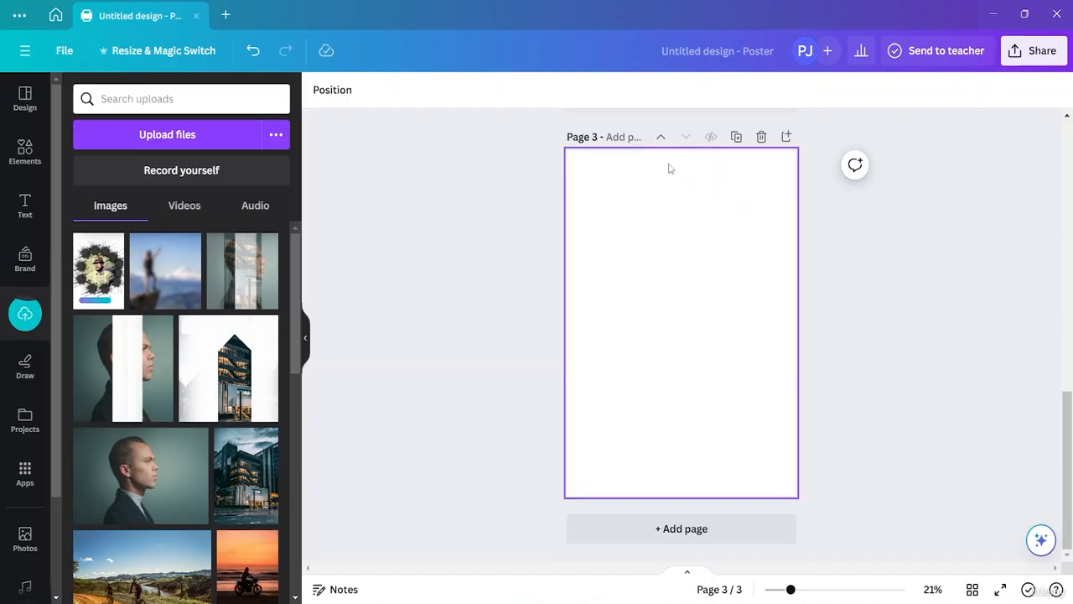
click(661, 207)
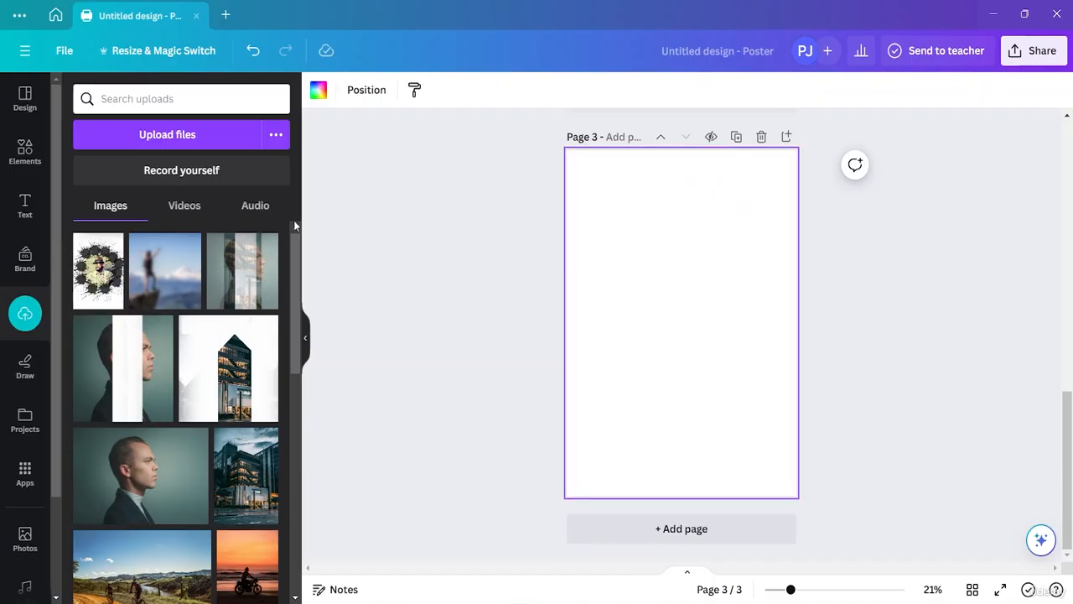
click(98, 270)
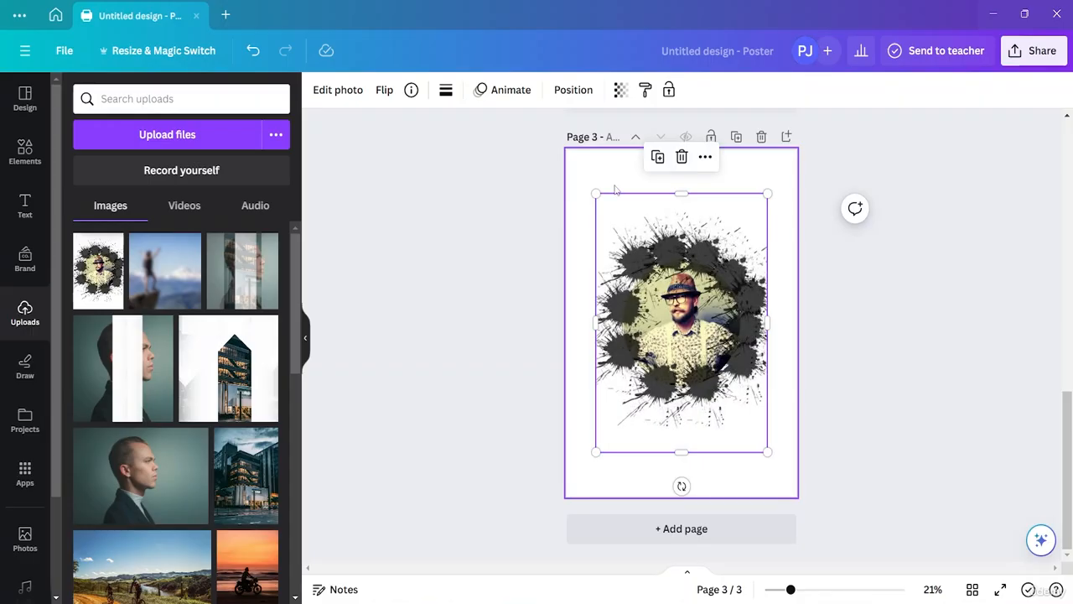
drag(595, 192, 566, 150)
drag(766, 452, 797, 494)
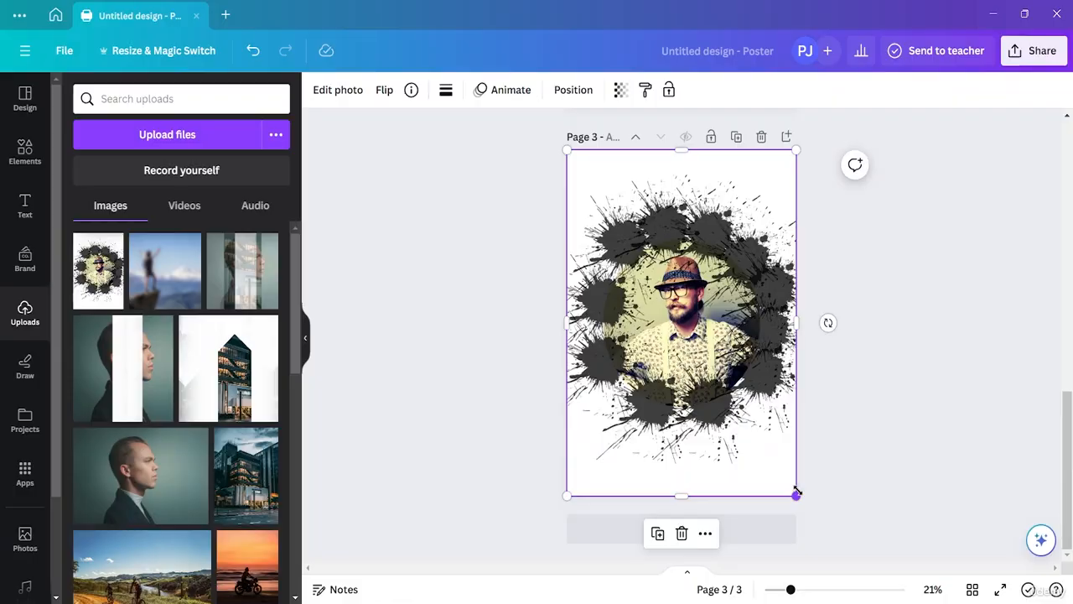
click(910, 459)
- Copy the background-removed photo of the man from page 1 and paste it onto page 3
scroll(884, 335, up, 8)
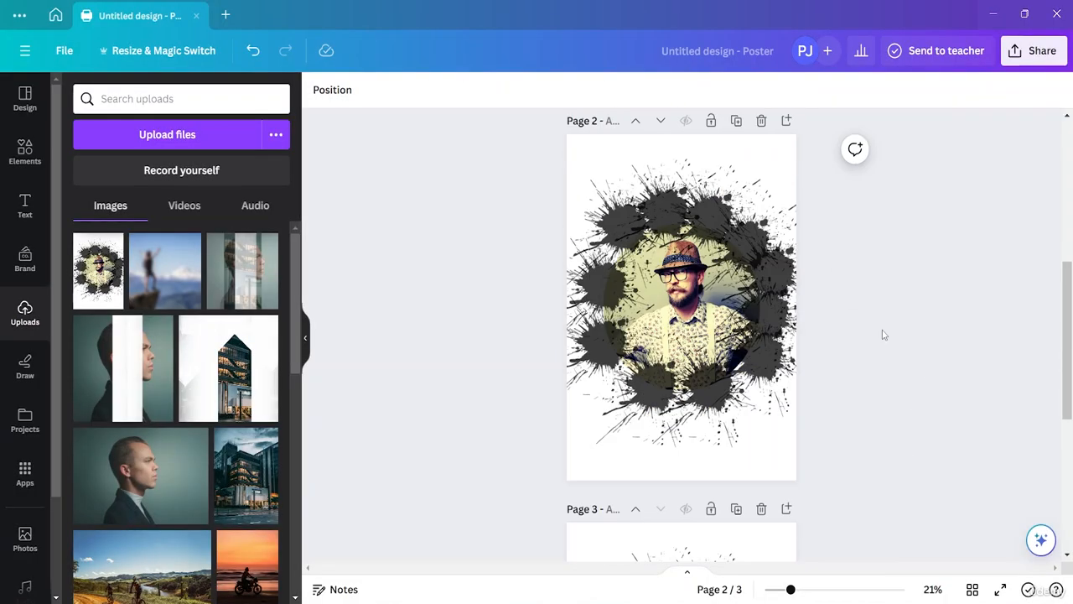
click(692, 317)
drag(689, 356, 679, 314)
right_click(679, 315)
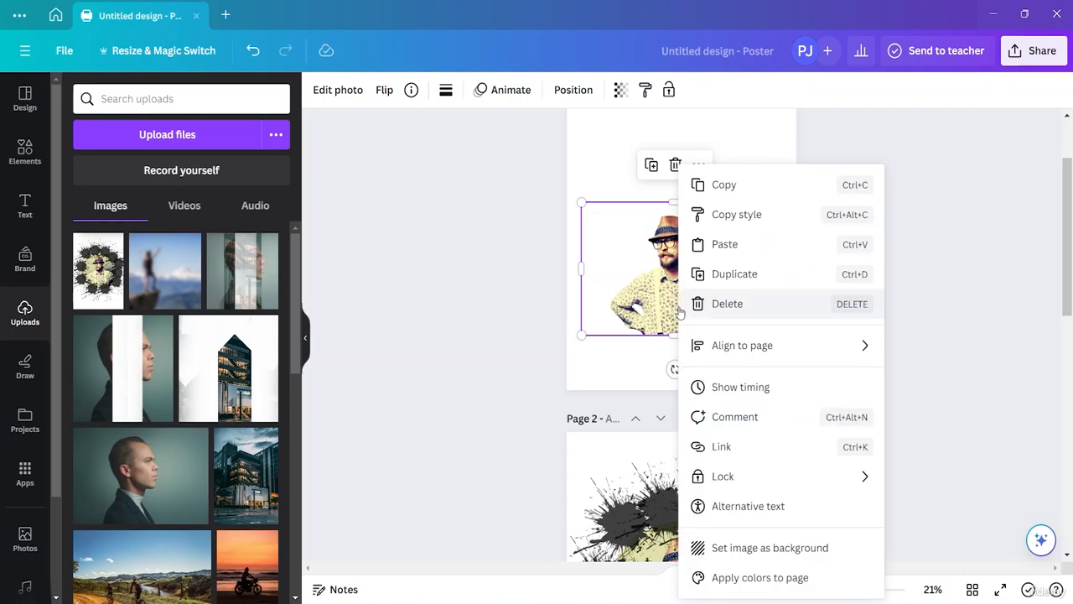
click(726, 183)
scroll(732, 251, down, 8)
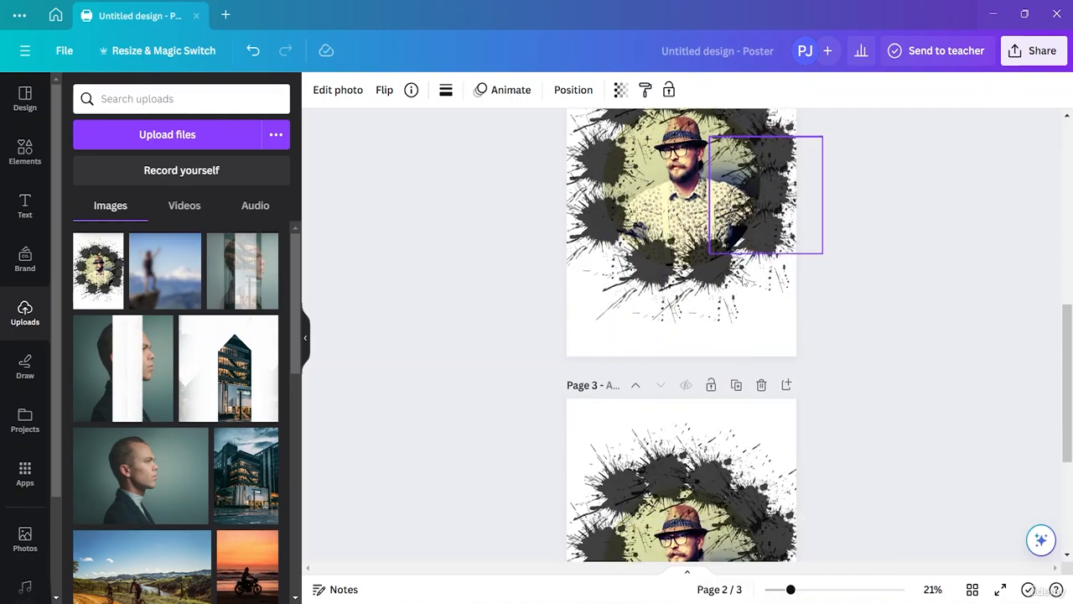
click(617, 452)
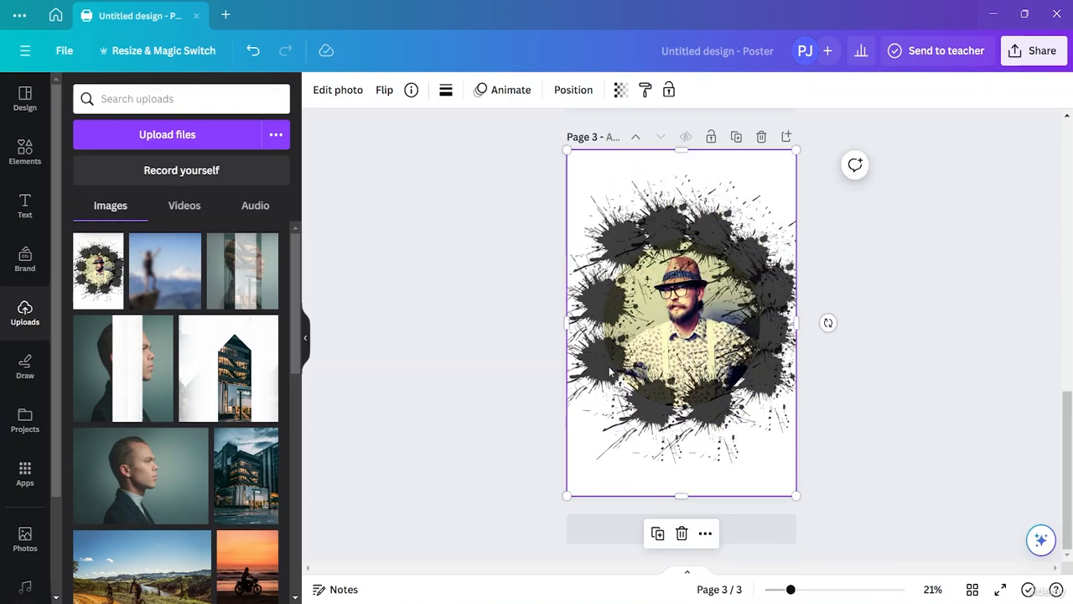
right_click(610, 372)
click(679, 242)
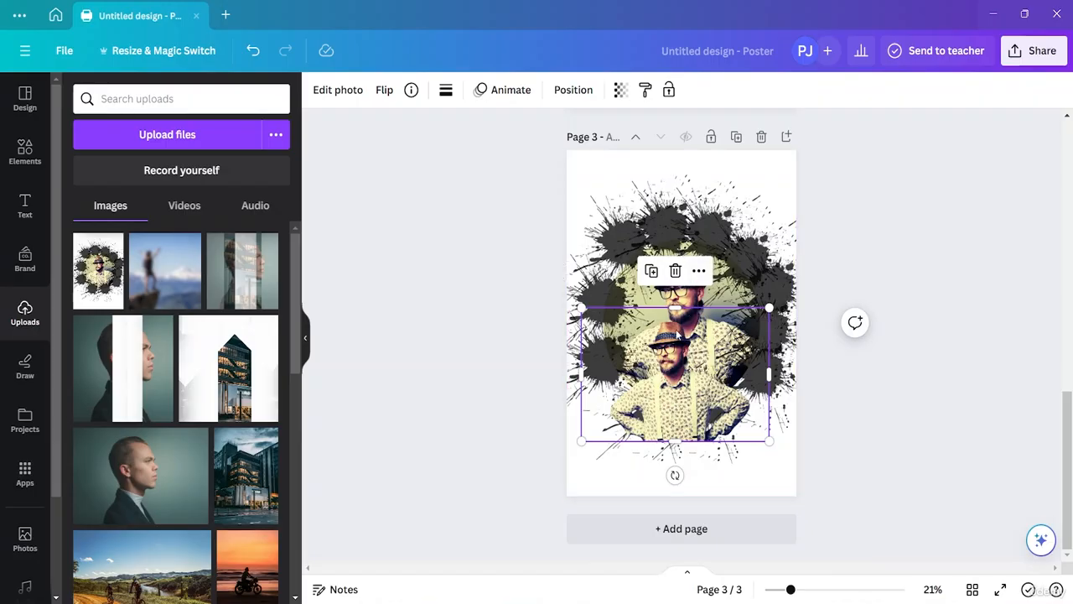
- Enlarge the pasted cutout of the man on page 3 and position it centrally over the paint splash ring, covering the original figure
drag(663, 349, 672, 282)
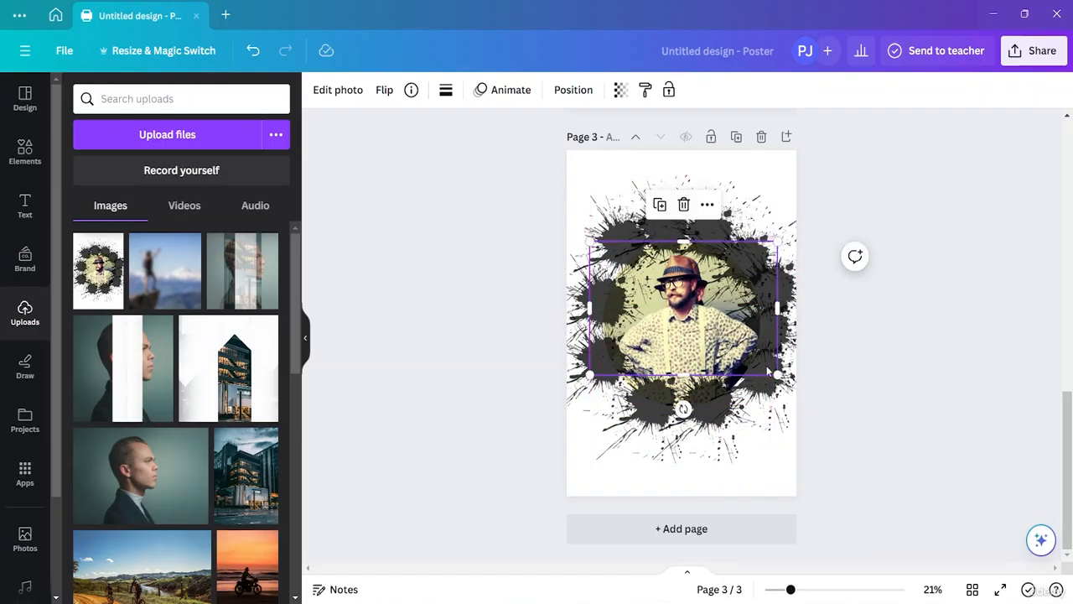
drag(779, 375, 839, 417)
drag(589, 419, 546, 437)
drag(689, 371, 672, 314)
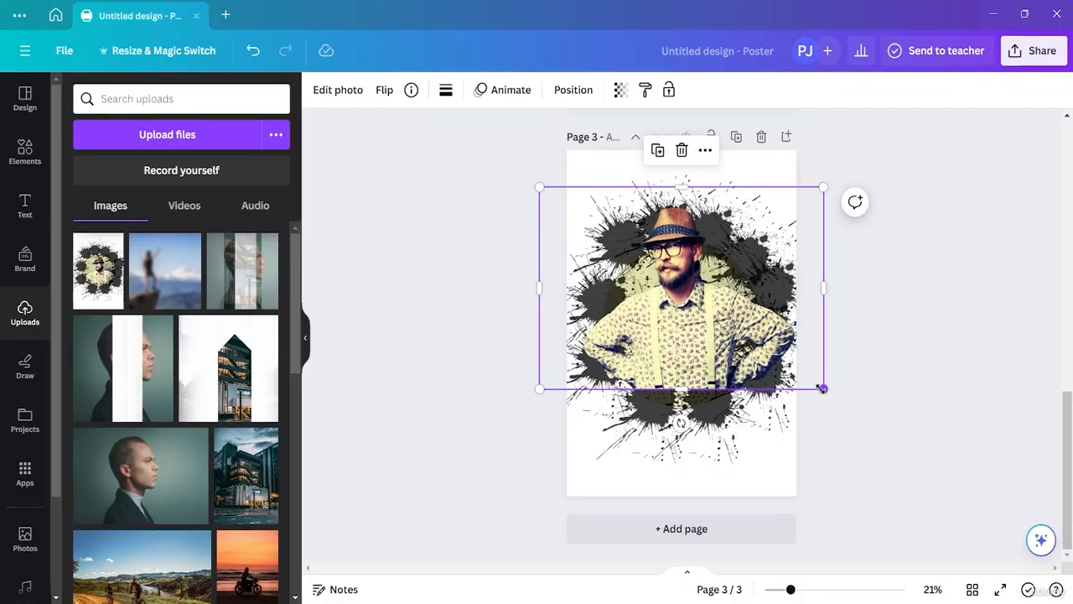
drag(822, 389, 808, 378)
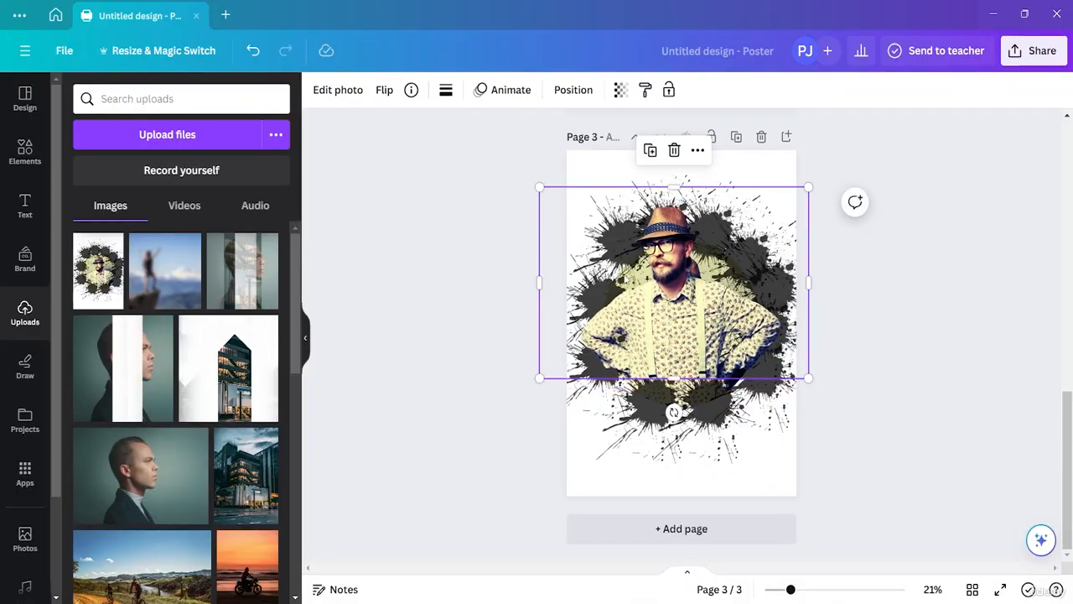
drag(662, 289, 673, 285)
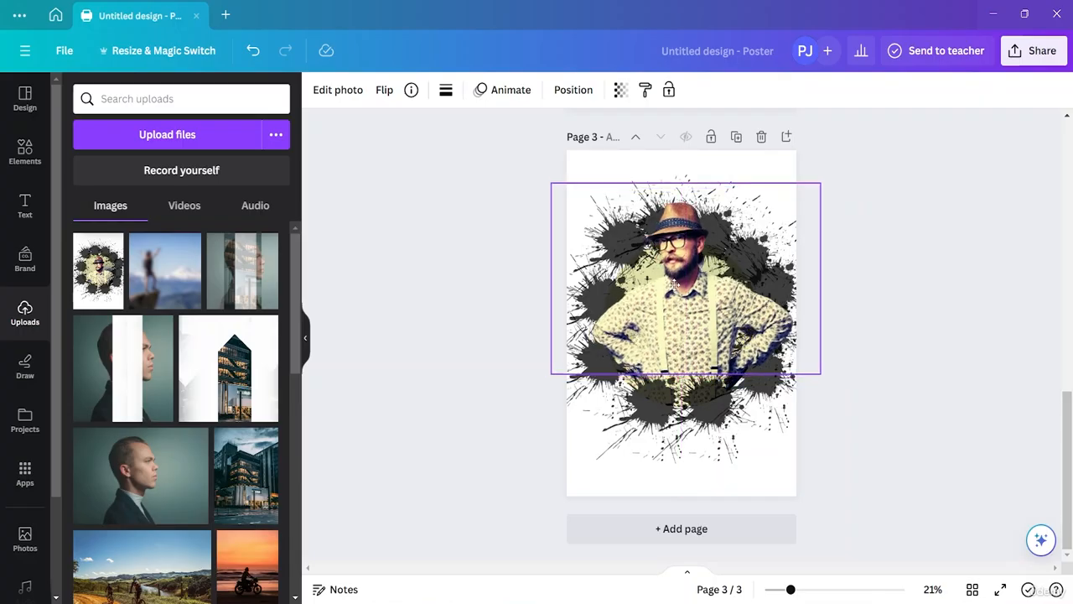
- Crop the empty sides of the man's cutout photo on page 3 so its frame ends at the page edges
drag(821, 277, 797, 276)
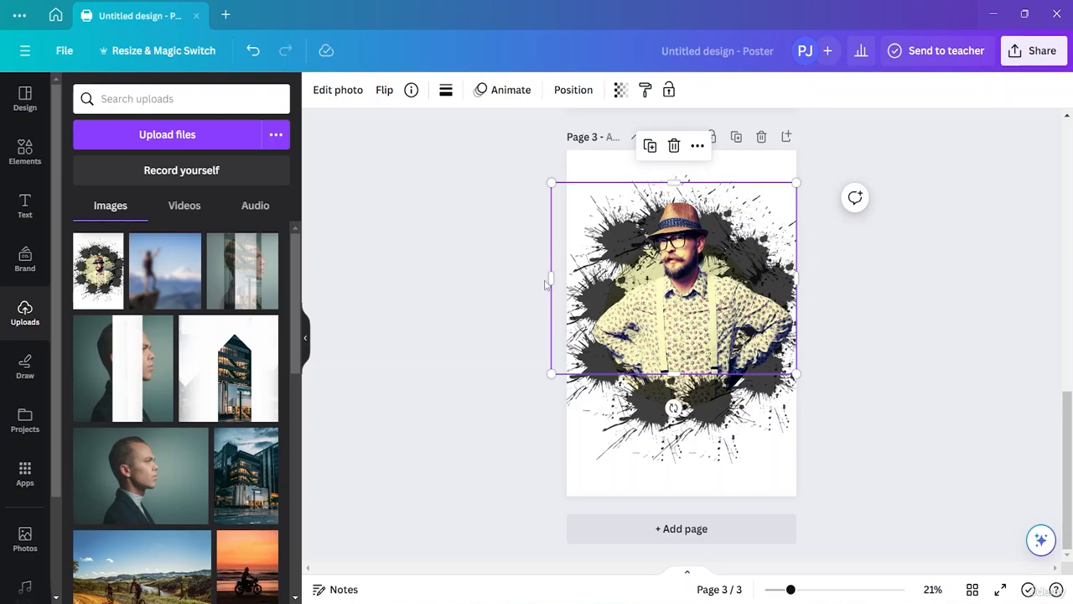
drag(551, 278, 568, 278)
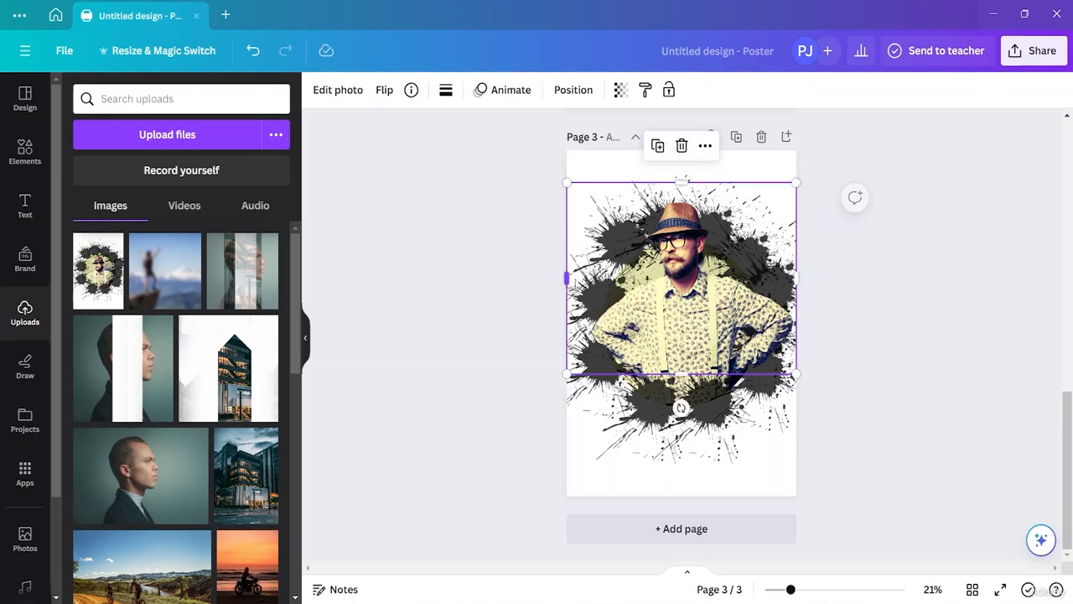
click(955, 378)
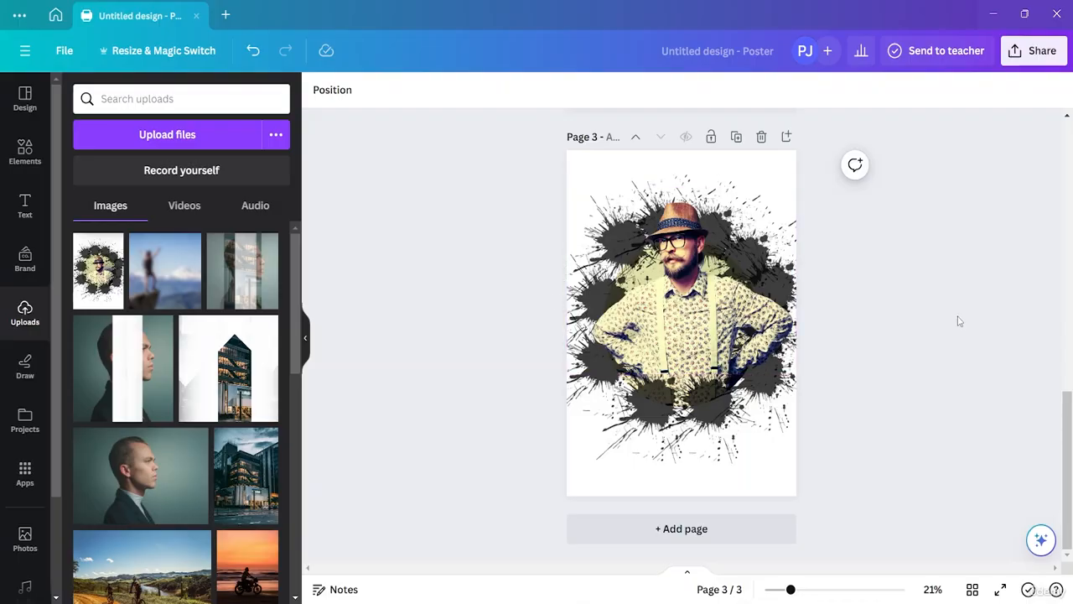
click(940, 346)
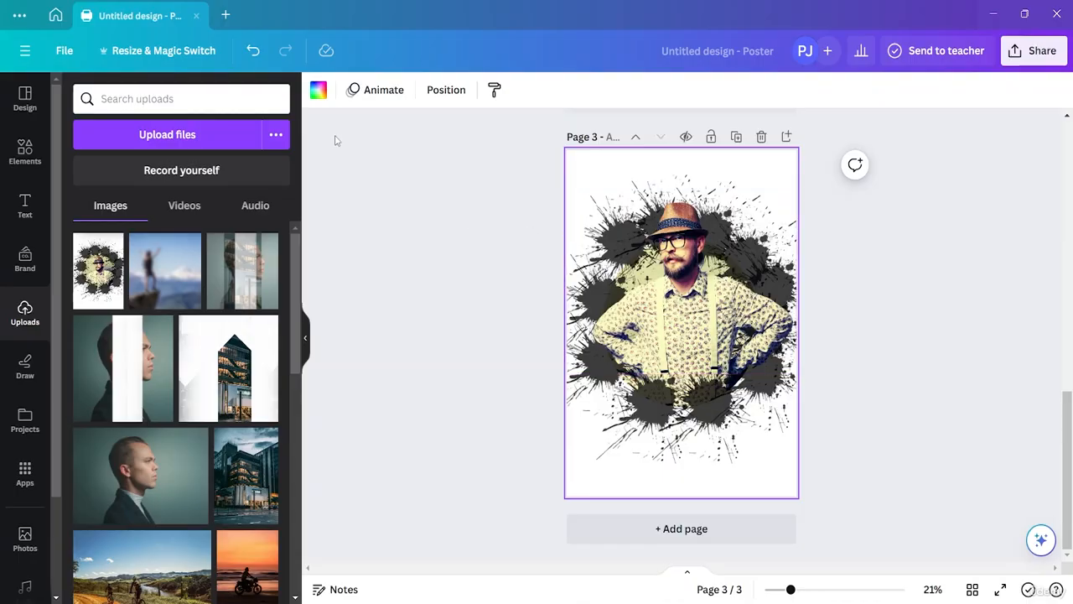
- Add the multicolour paint splash graphic to page 3, enlarged and rotated in the upper-left corner, with a rotated copy in the lower-right corner
click(36, 154)
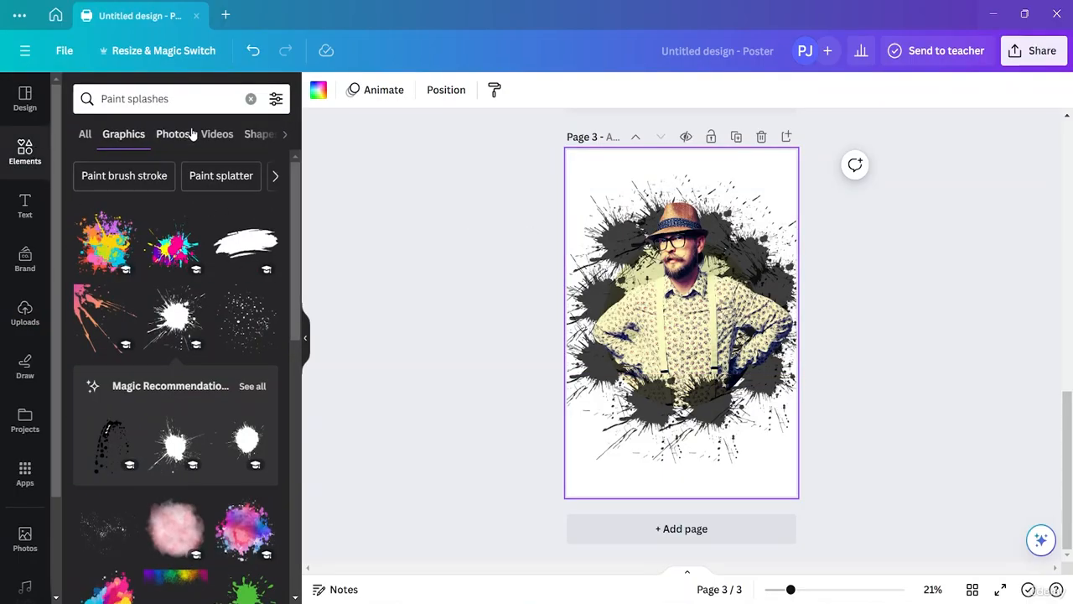
click(120, 256)
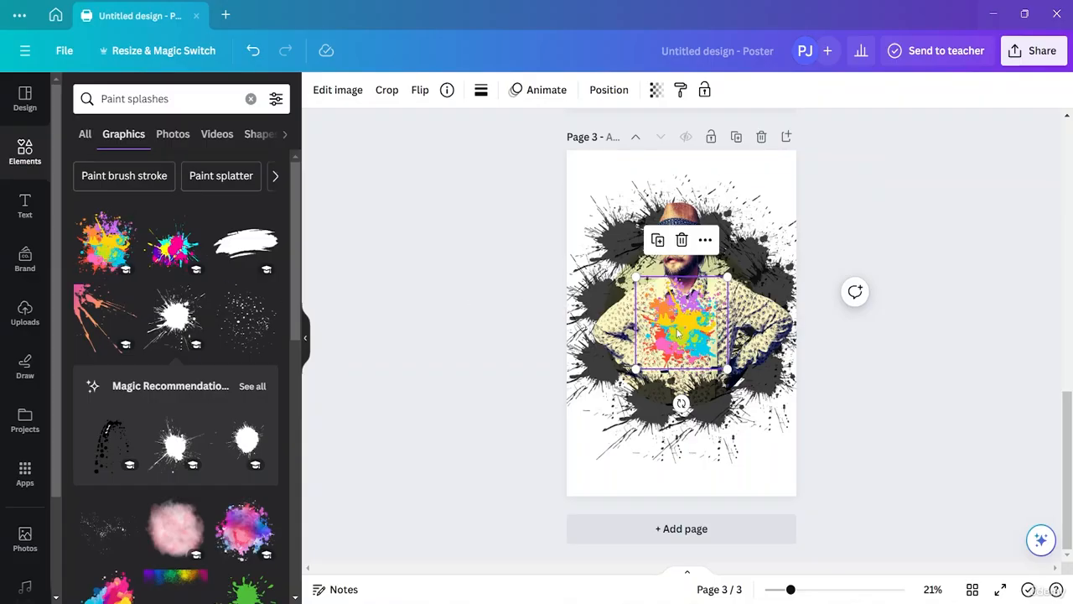
mouse_move(728, 367)
mouse_down()
mouse_move(829, 472)
mouse_move(641, 237)
mouse_move(580, 143)
mouse_up()
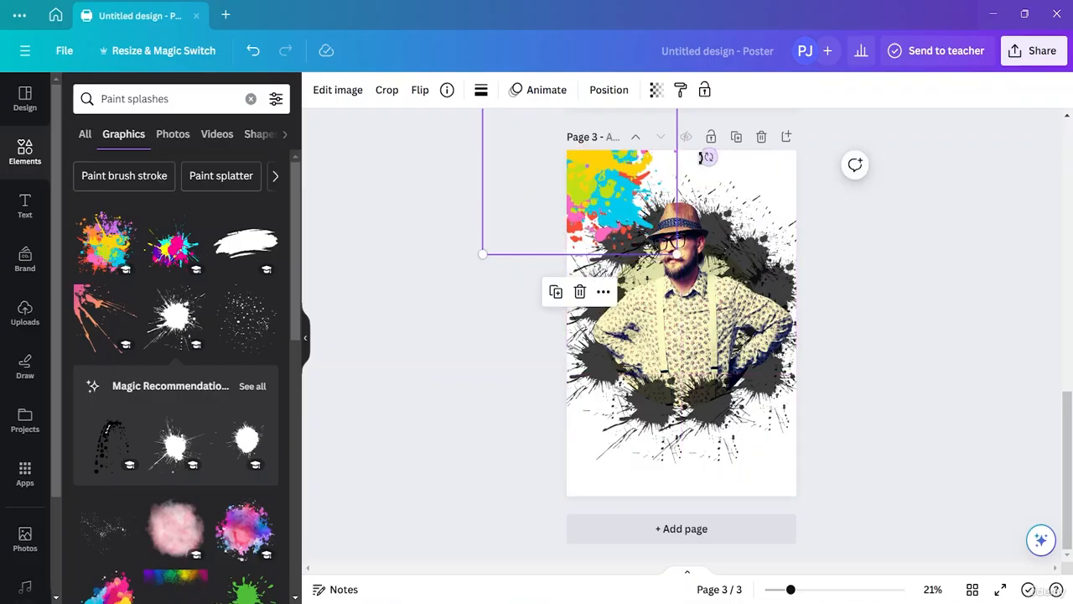
mouse_move(708, 157)
mouse_down()
mouse_move(584, 193)
mouse_move(595, 203)
mouse_move(631, 191)
mouse_move(616, 189)
mouse_move(798, 507)
mouse_move(794, 490)
mouse_up()
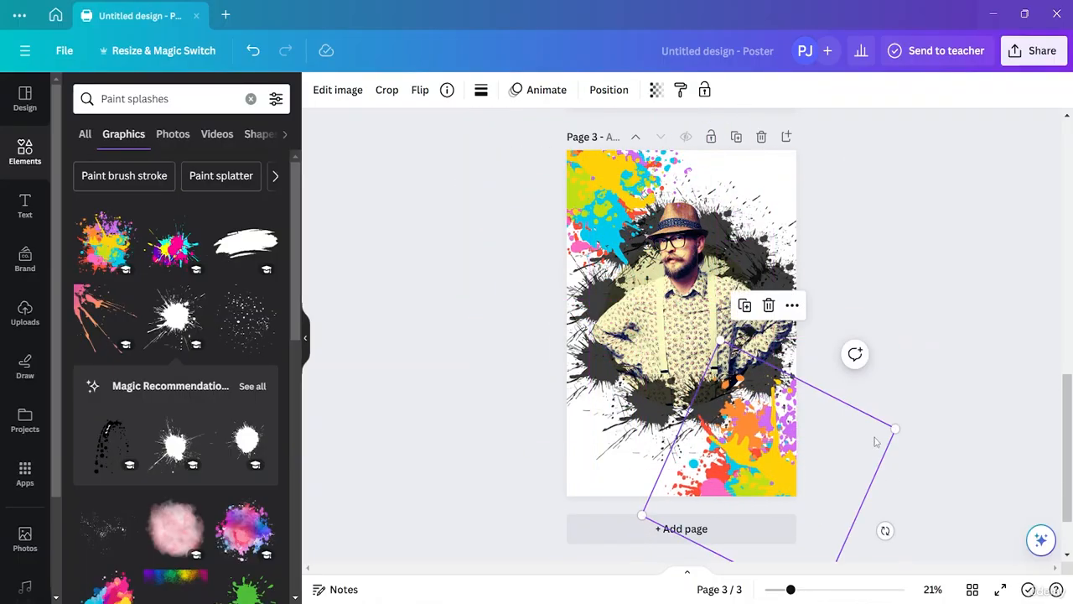
click(934, 347)
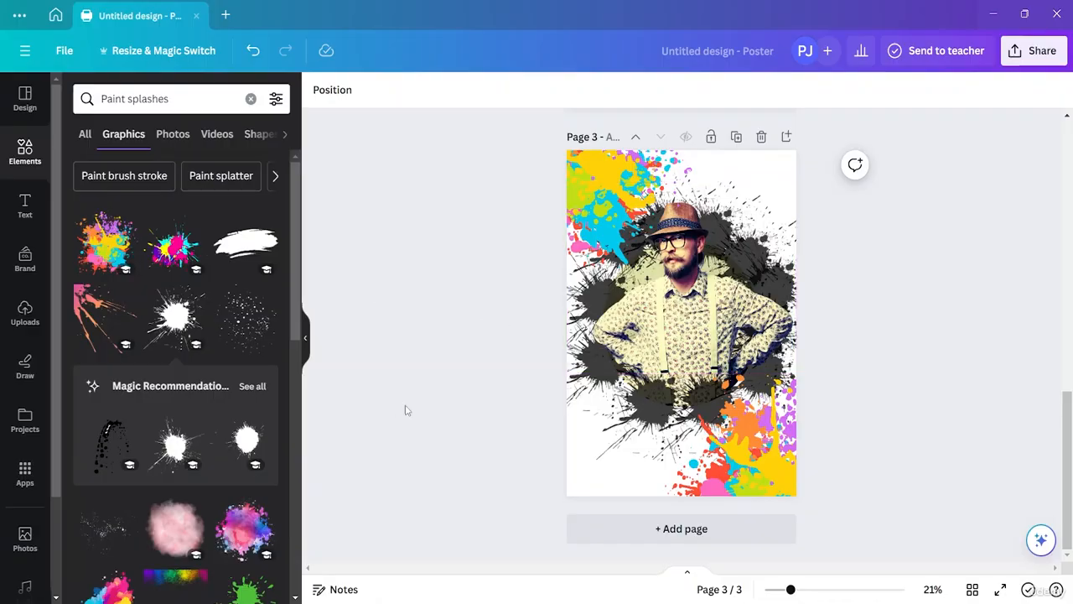
- Add the gold speckle graphic to page 3's upper-right corner and place a copy in the lower-left corner
scroll(116, 302, down, 4)
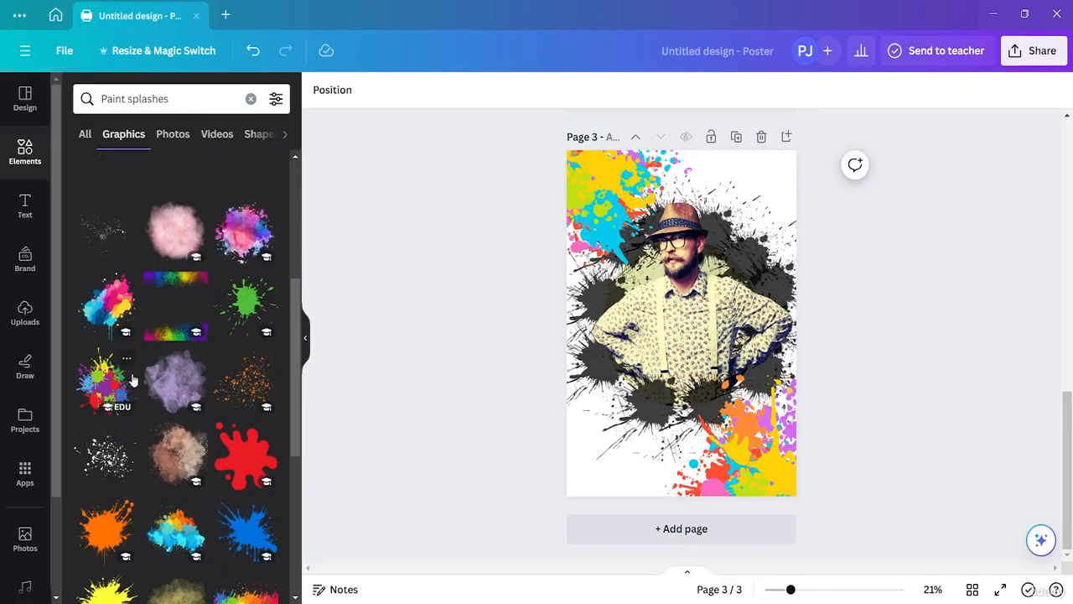
scroll(213, 436, down, 4)
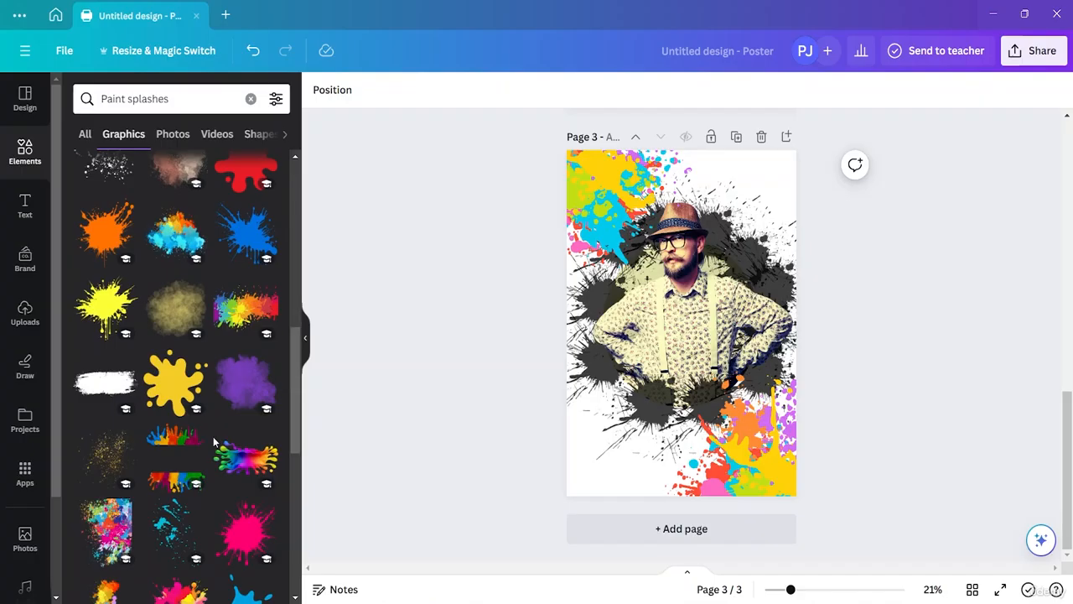
scroll(213, 439, down, 1)
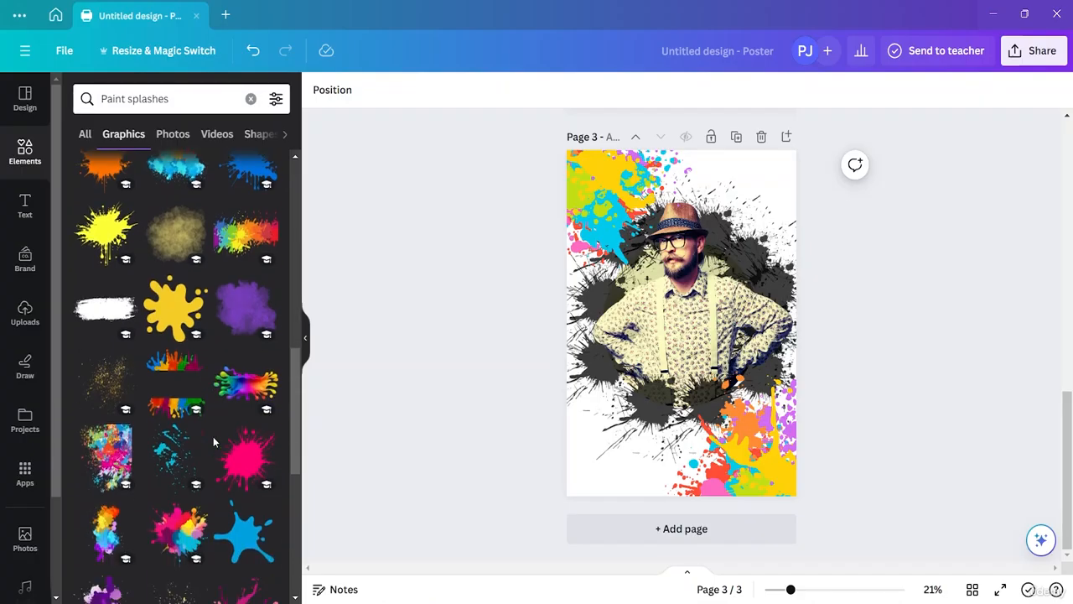
click(108, 379)
drag(785, 184, 823, 118)
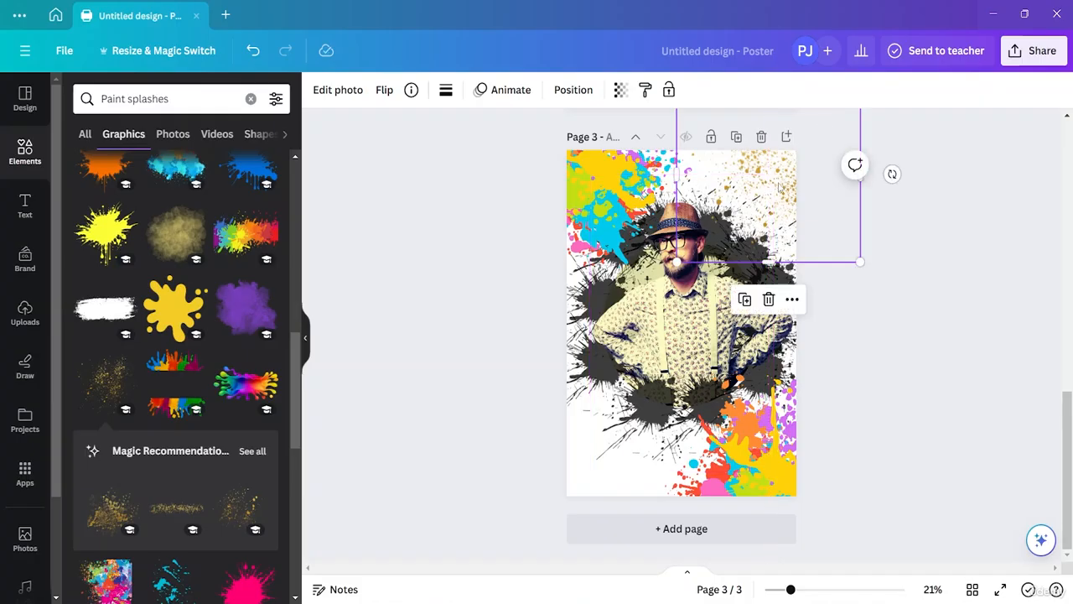
drag(772, 205, 606, 499)
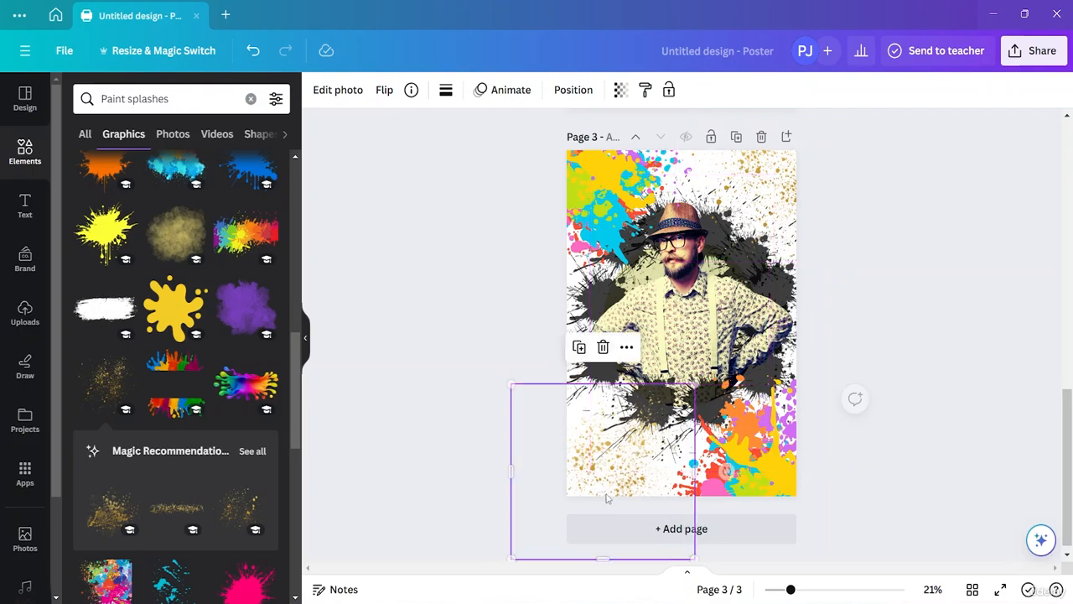
click(1021, 404)
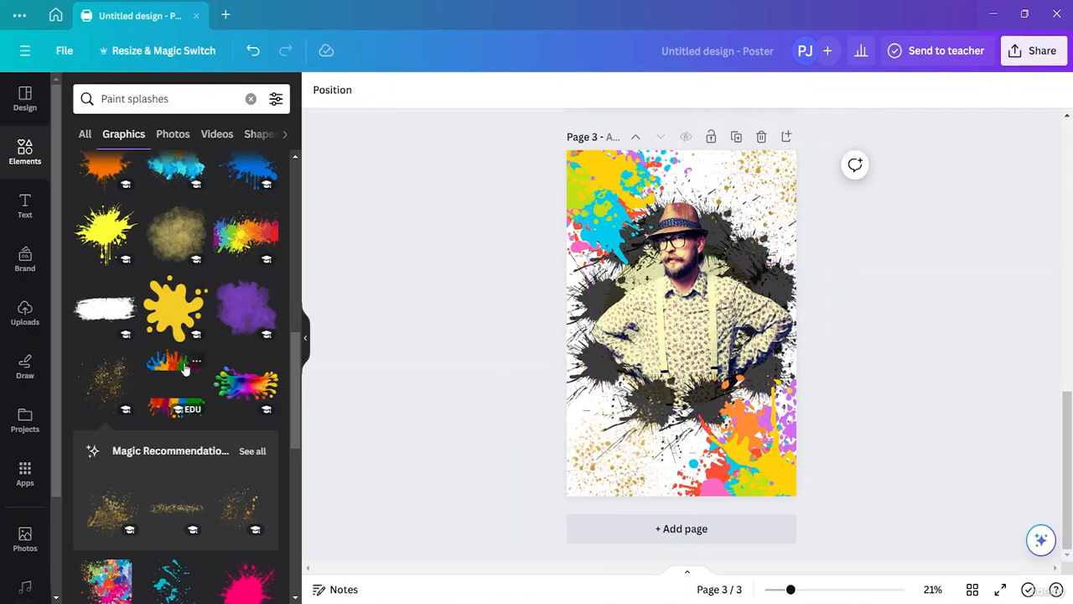
- Add the beige powder cloud graphic over the bottom of page 3 and place a copy over the top
click(177, 233)
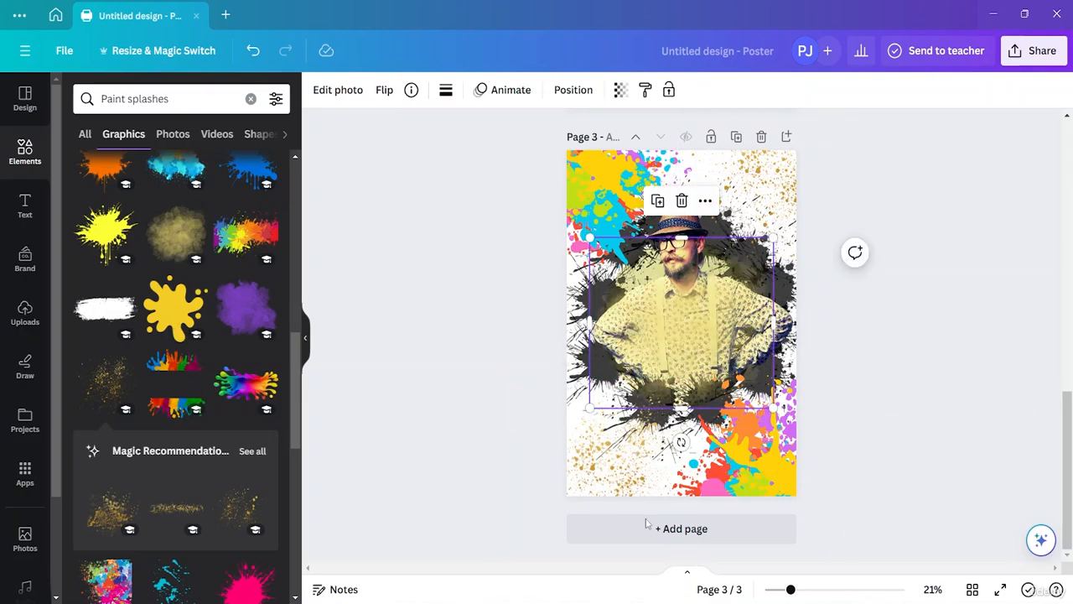
drag(714, 444, 714, 527)
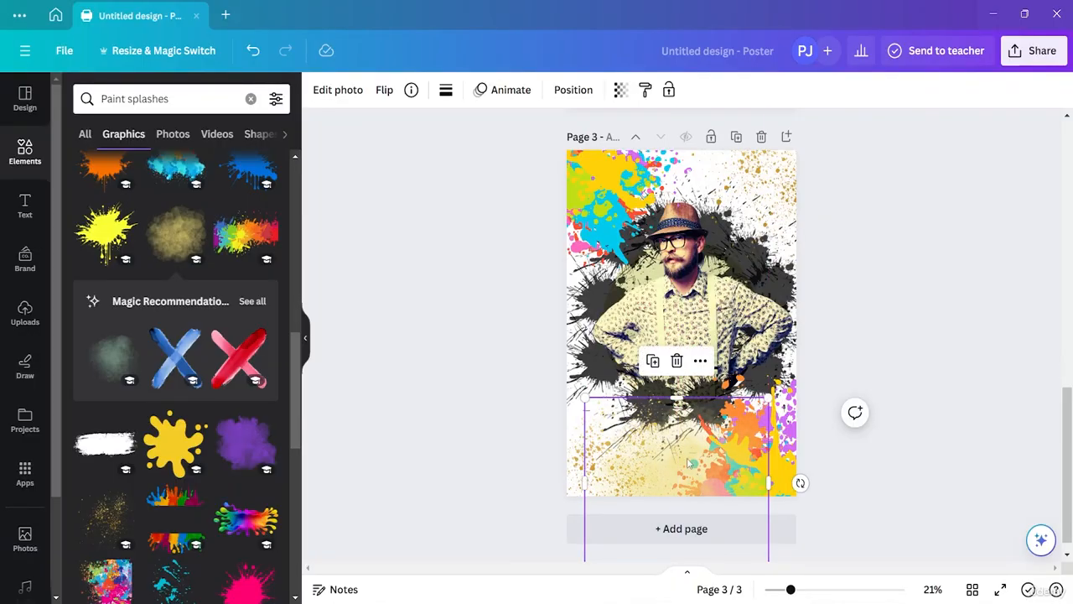
drag(688, 463, 723, 109)
click(942, 331)
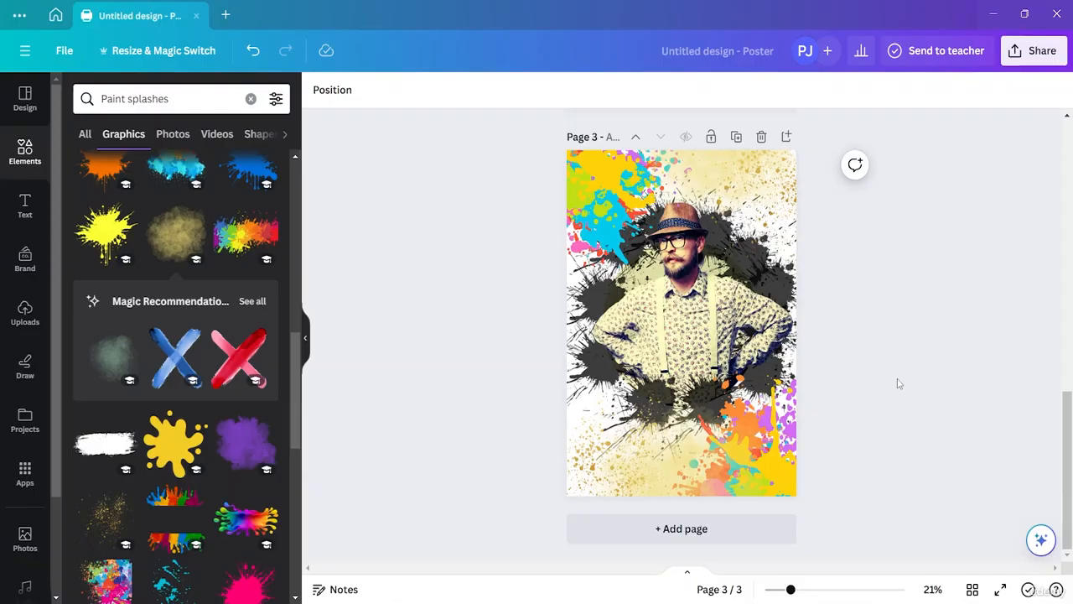
- Clear the Paint splashes search to list all recently used elements, and add the multicolour splash over the portrait on page 2
scroll(879, 356, up, 1)
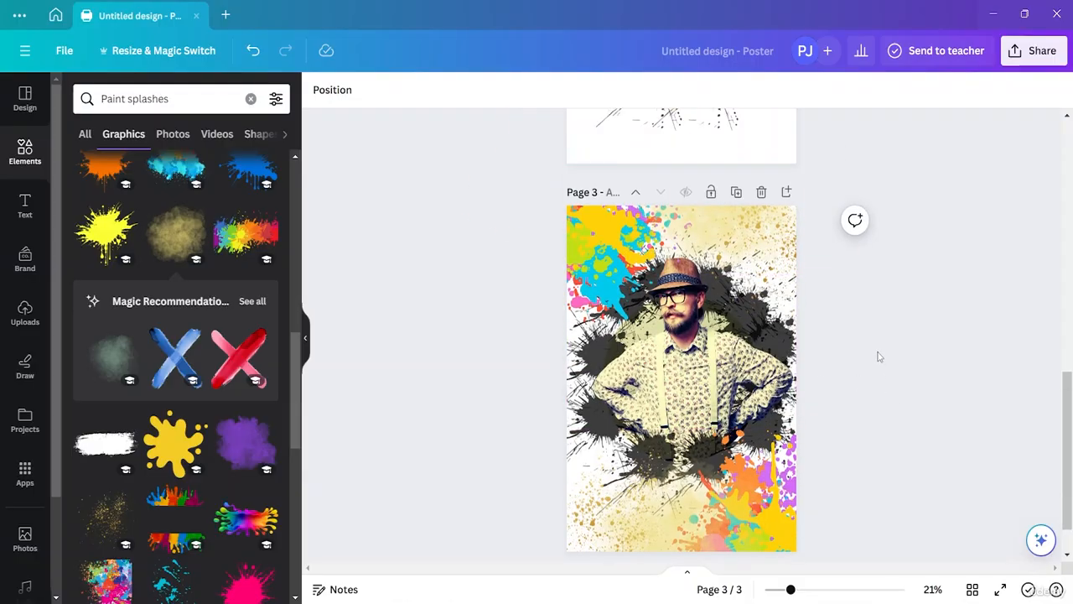
scroll(879, 357, up, 5)
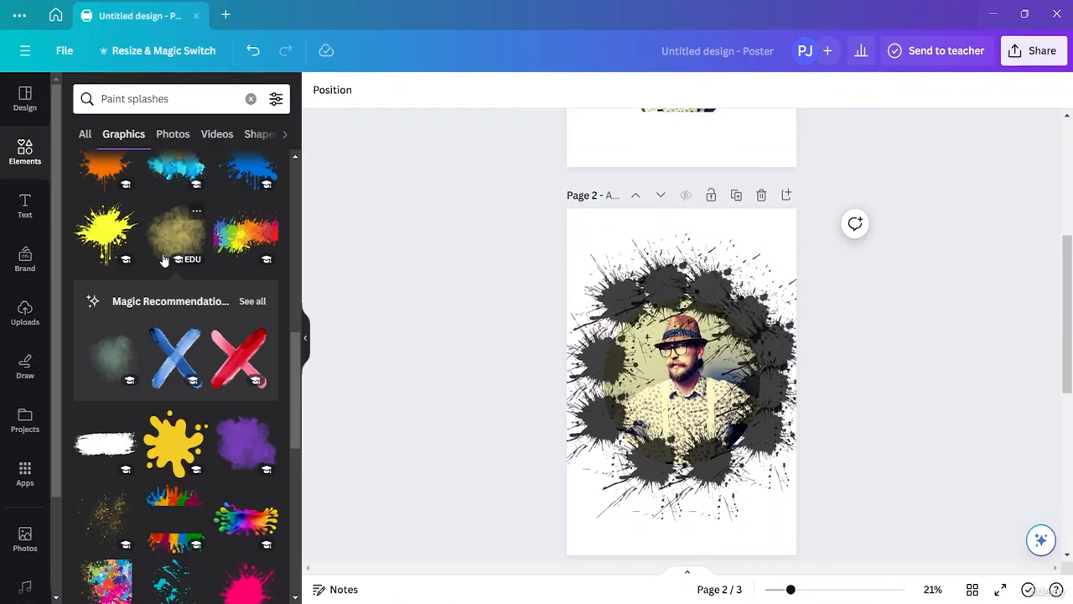
scroll(241, 295, up, 5)
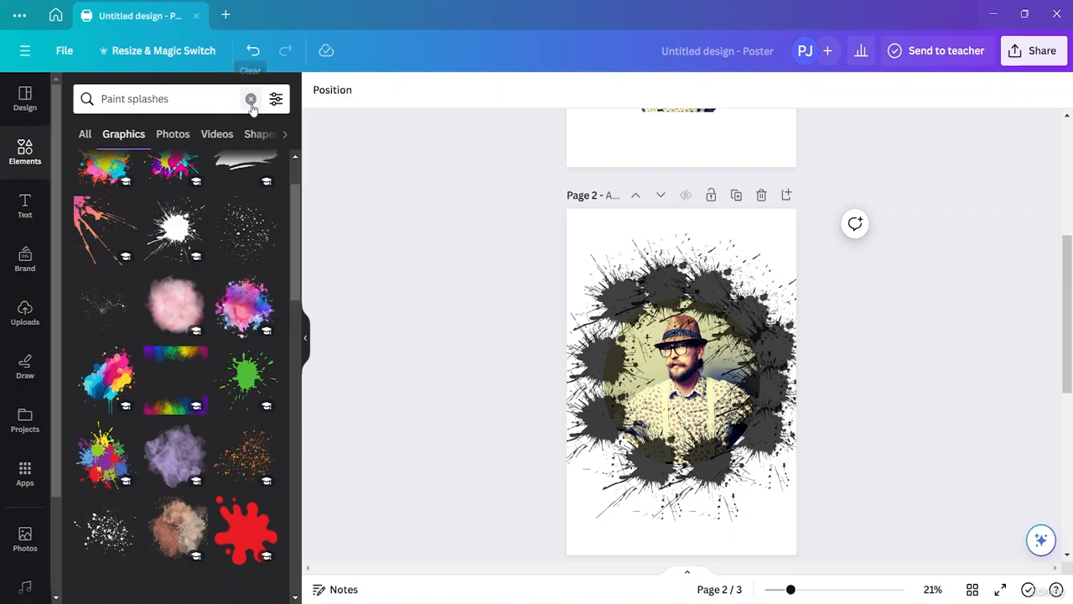
click(251, 99)
click(263, 183)
click(269, 183)
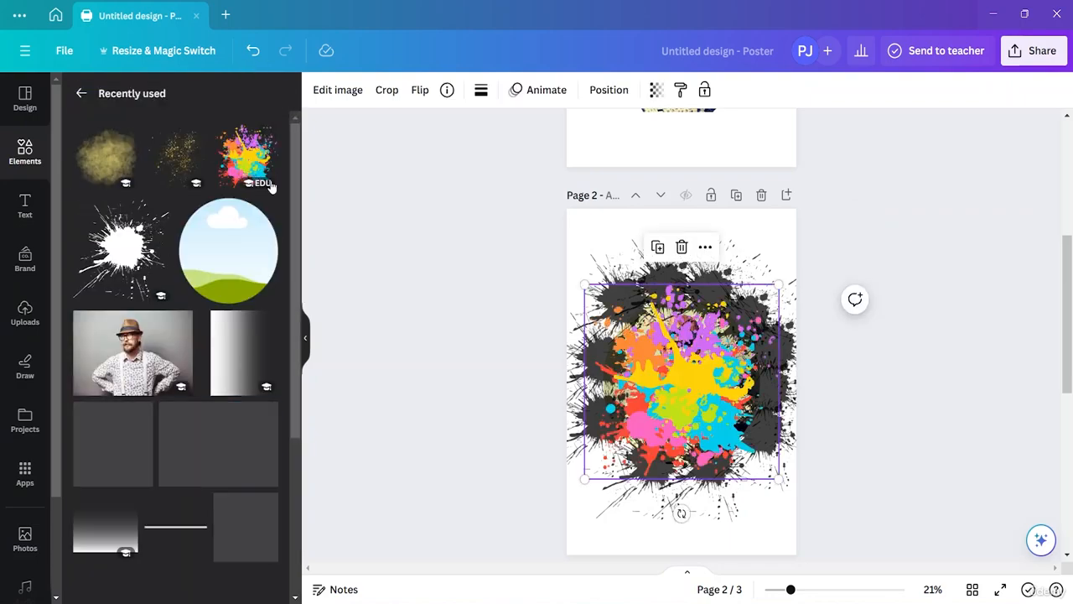
- Add the original photo of the man with its grey background to page 1 and position it above the cutout
scroll(867, 362, up, 5)
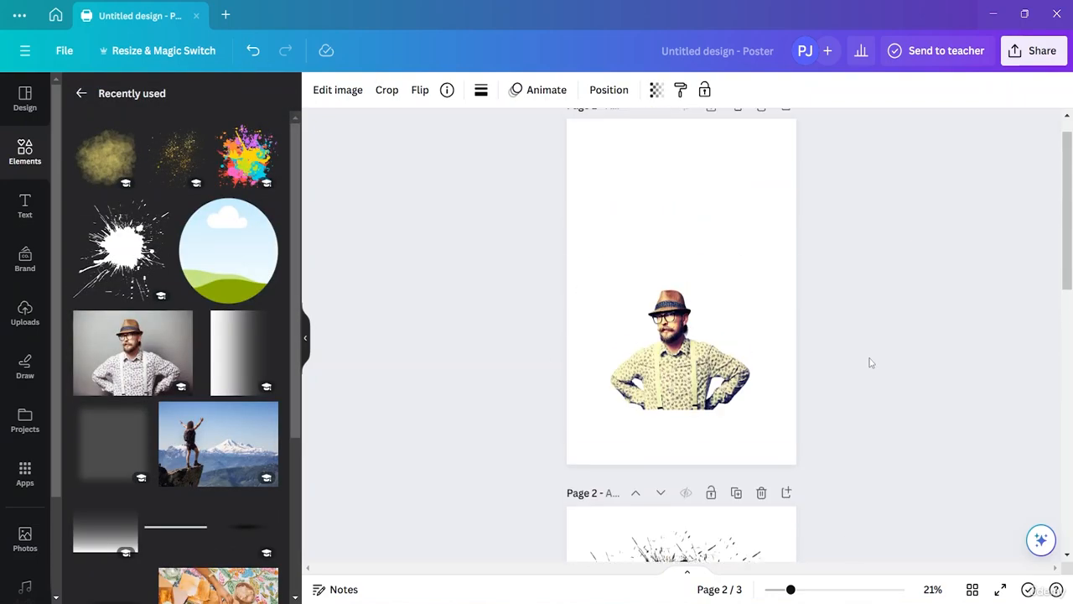
scroll(867, 361, down, 8)
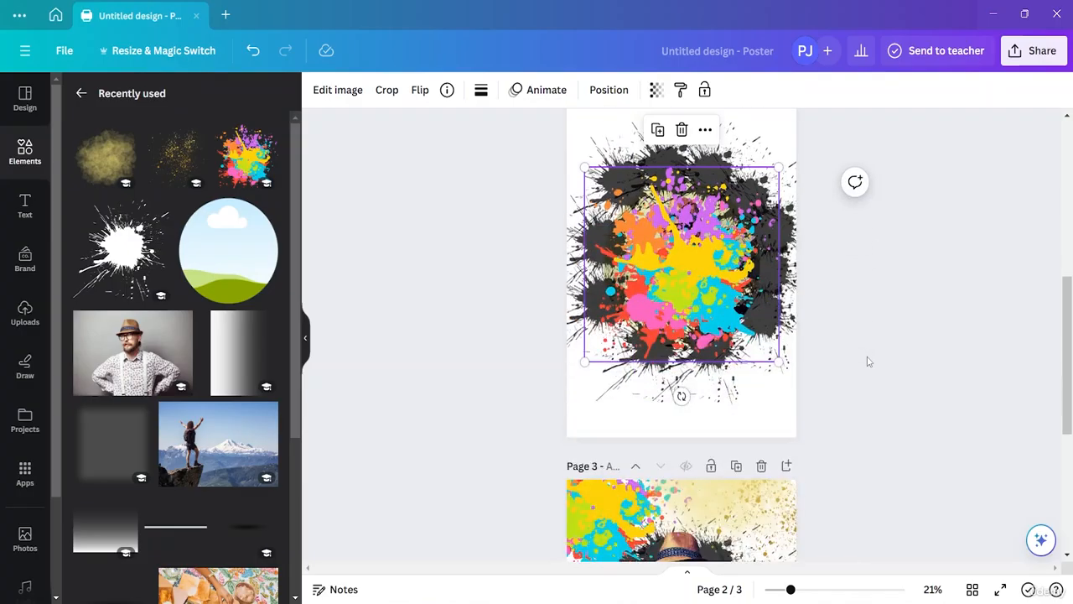
scroll(867, 362, up, 4)
scroll(869, 362, up, 4)
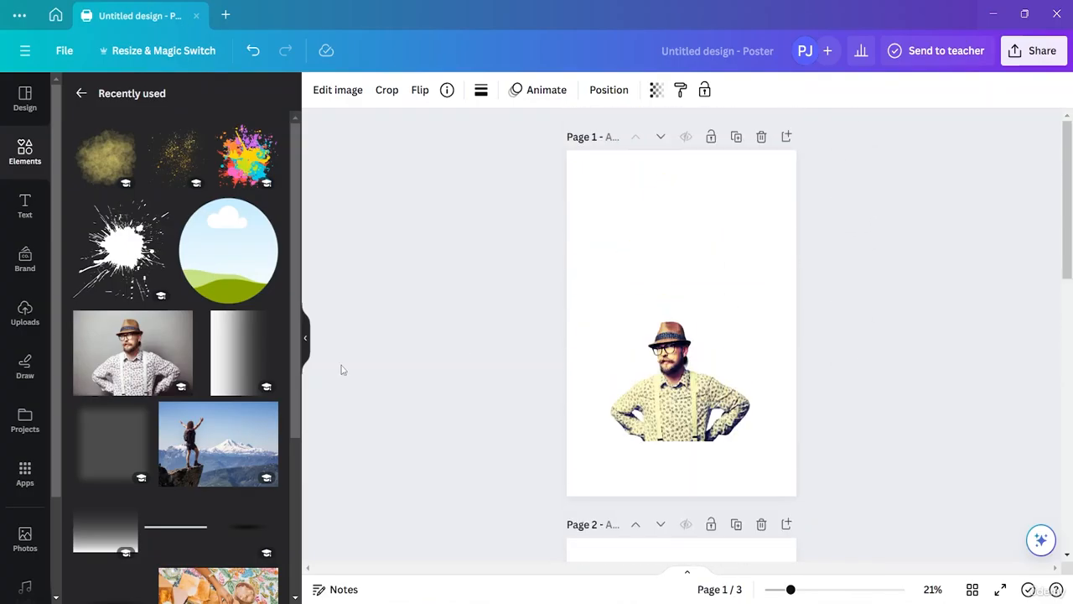
click(550, 244)
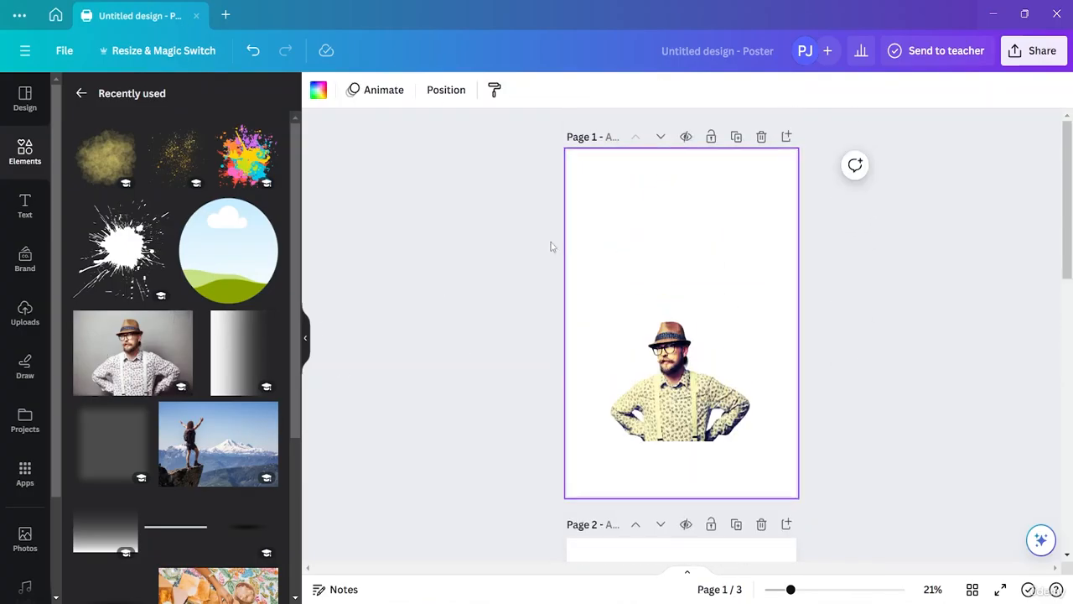
click(130, 352)
drag(727, 314, 723, 225)
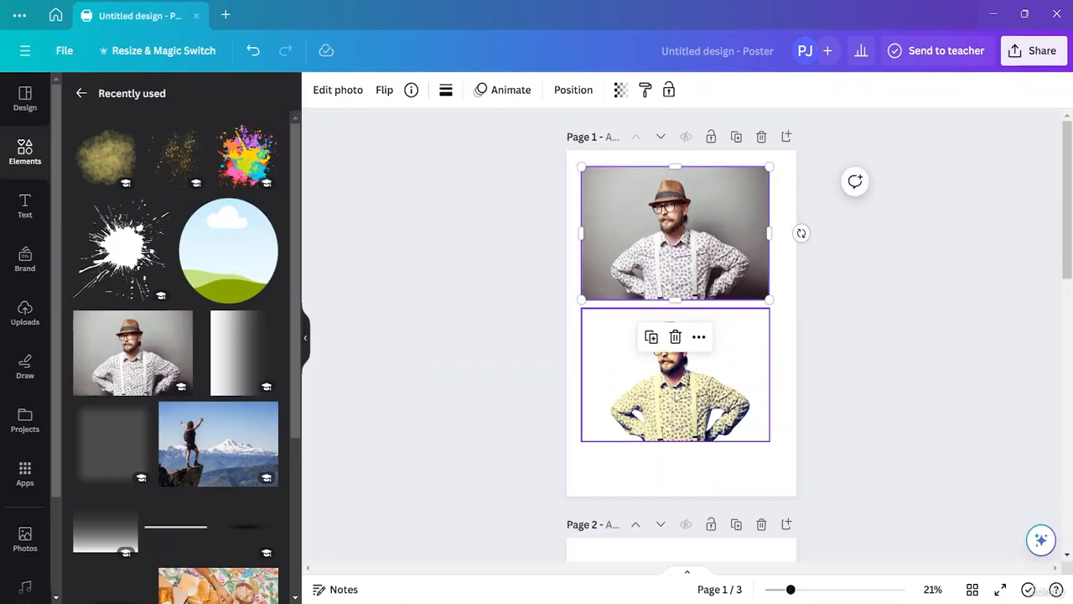
- Review the three poster pages and download all of them as PNG at size 1
scroll(675, 377, down, 10)
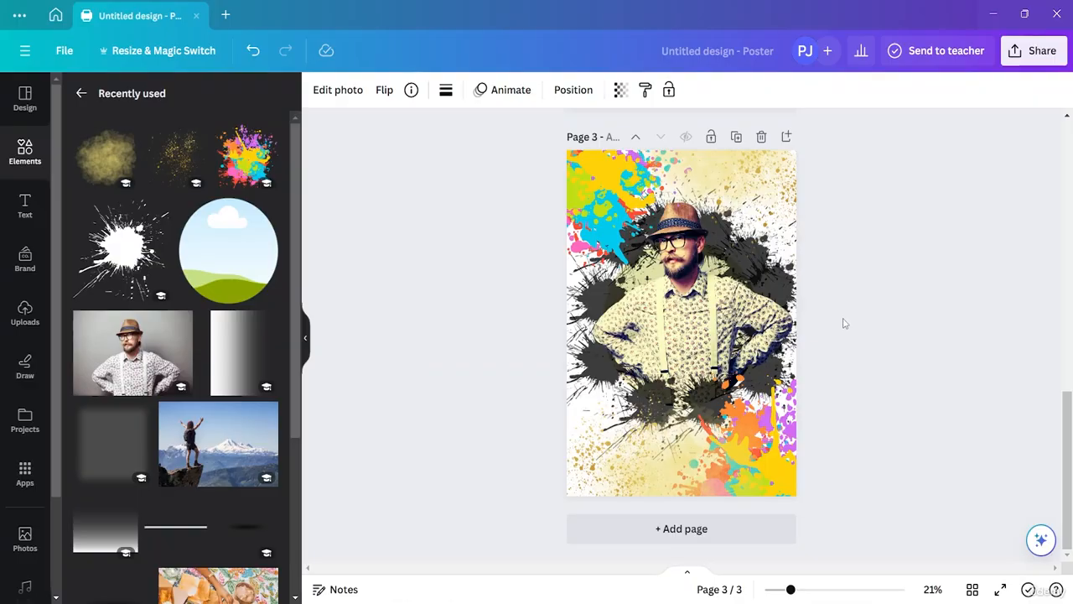
scroll(921, 329, up, 10)
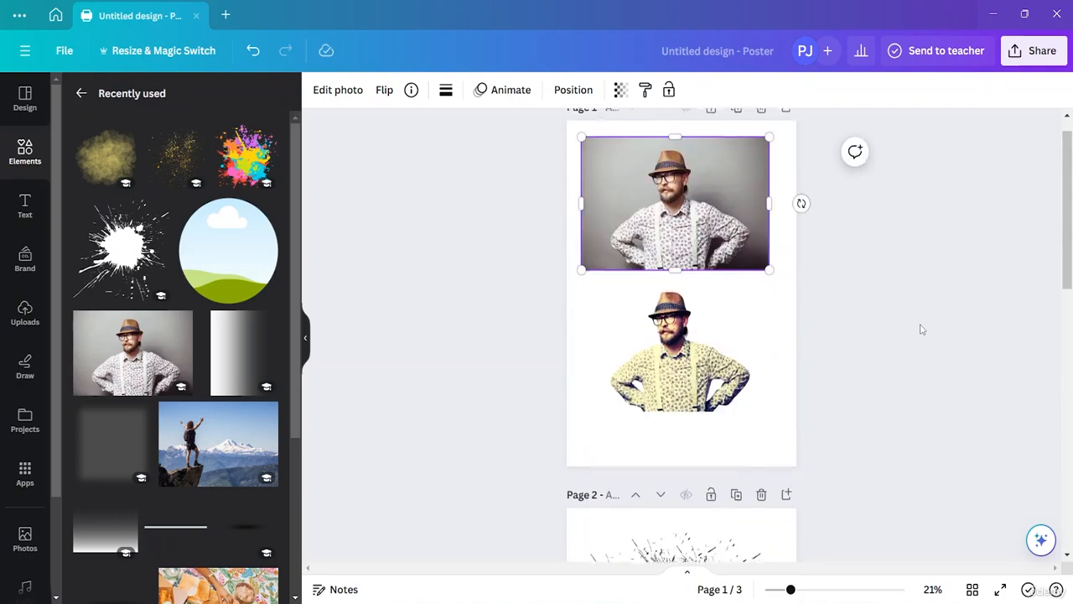
scroll(921, 330, down, 4)
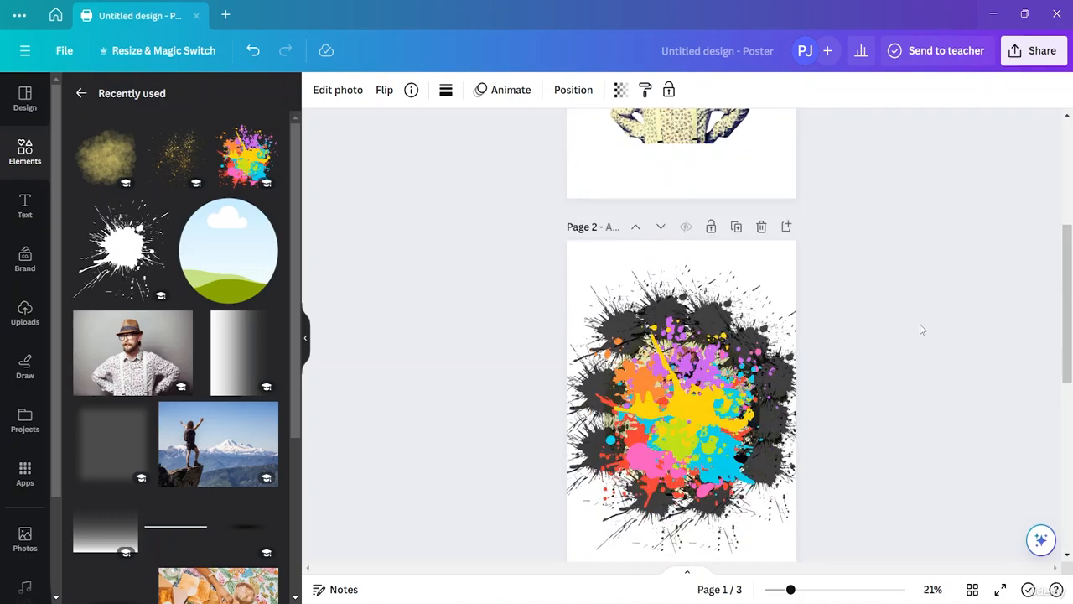
scroll(920, 330, up, 4)
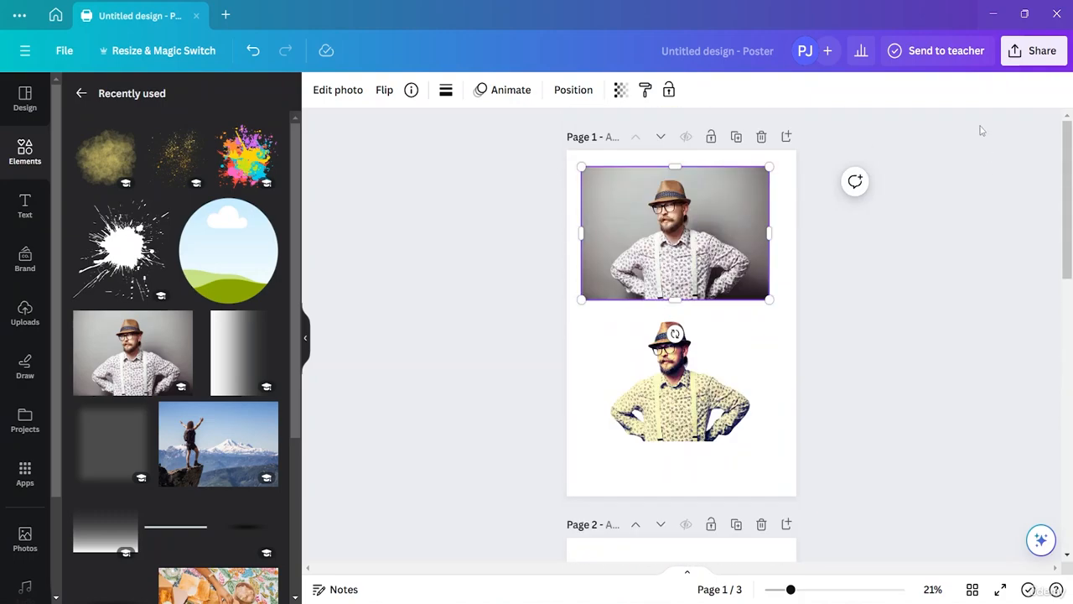
click(1036, 55)
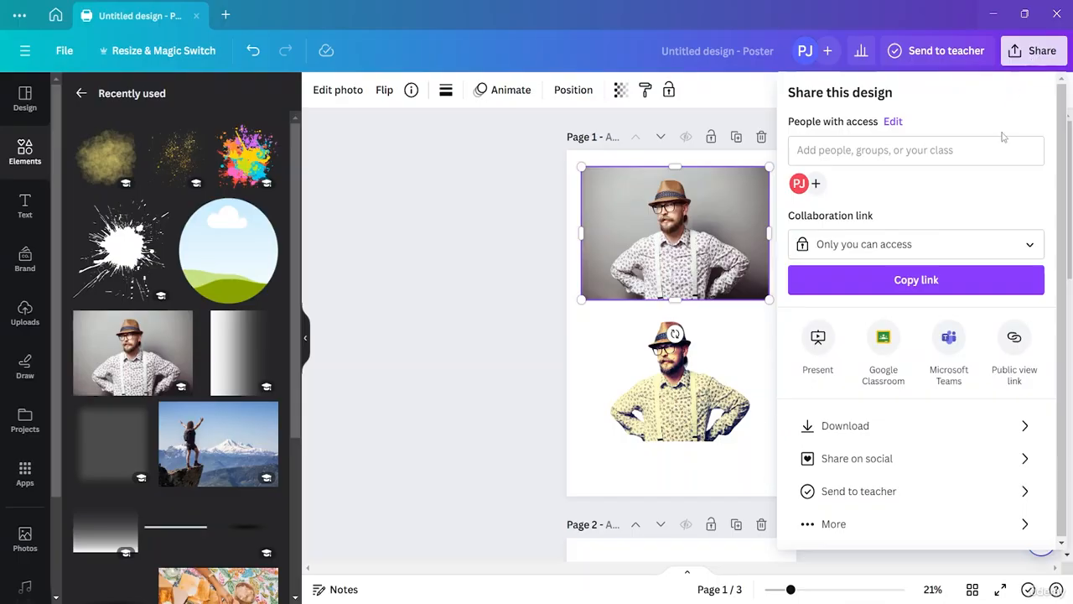
click(908, 434)
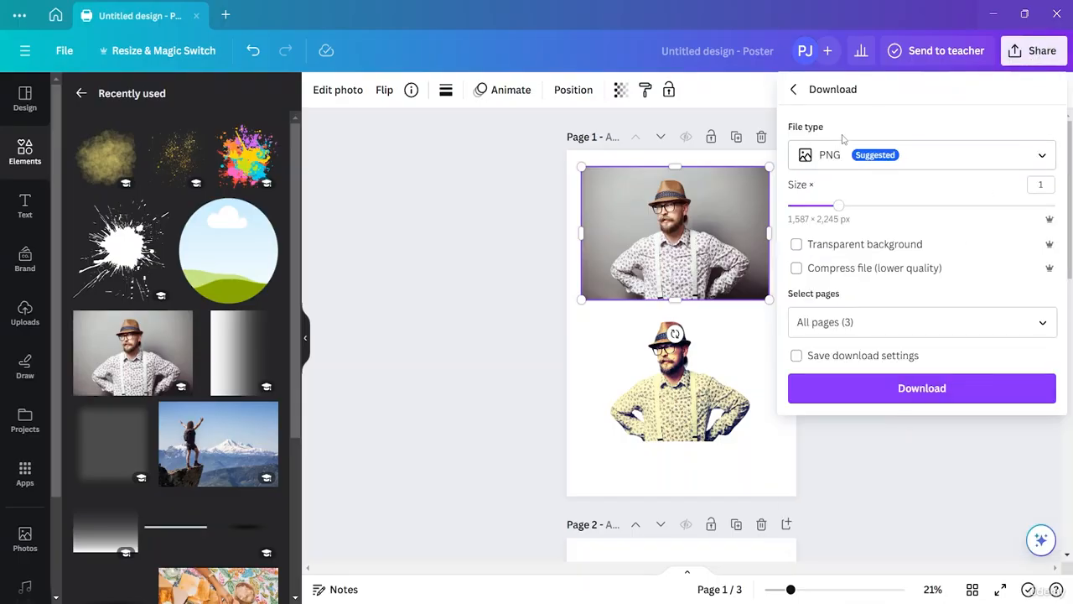
click(896, 399)
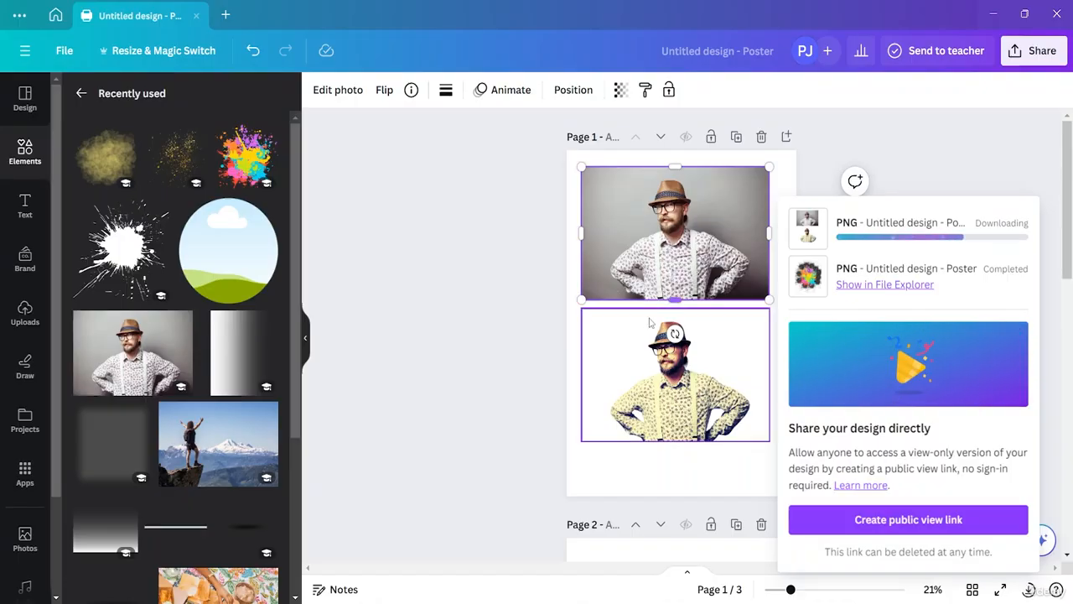
- Save the download as the ZIP file Paint Splash in the Desktop's Photo Editing with Photoshop, Illustrator,Canva and Lightroom Resource File folder
scroll(650, 322, down, 10)
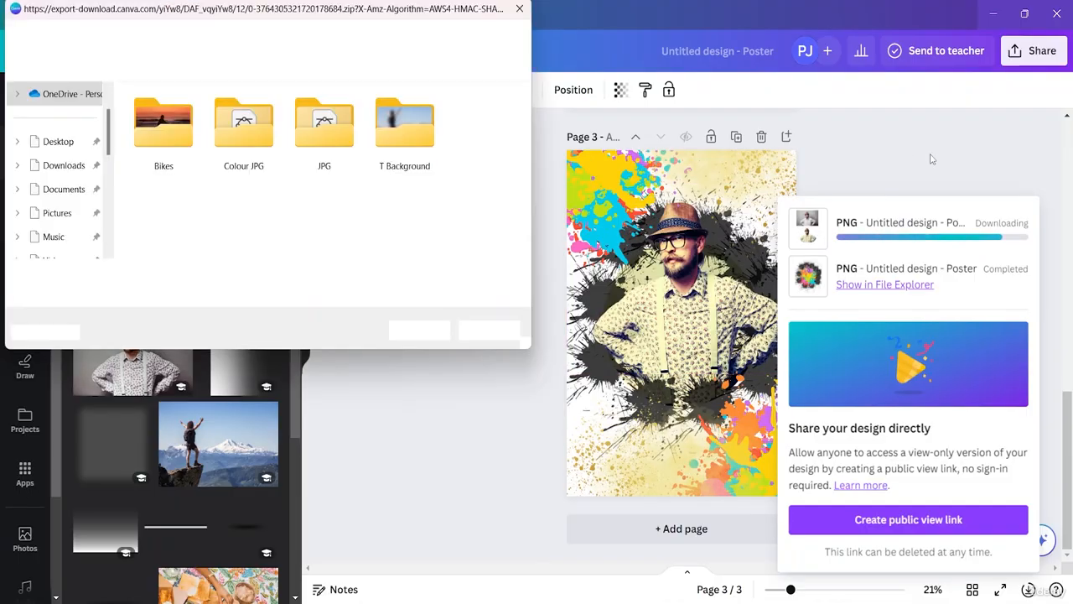
click(50, 143)
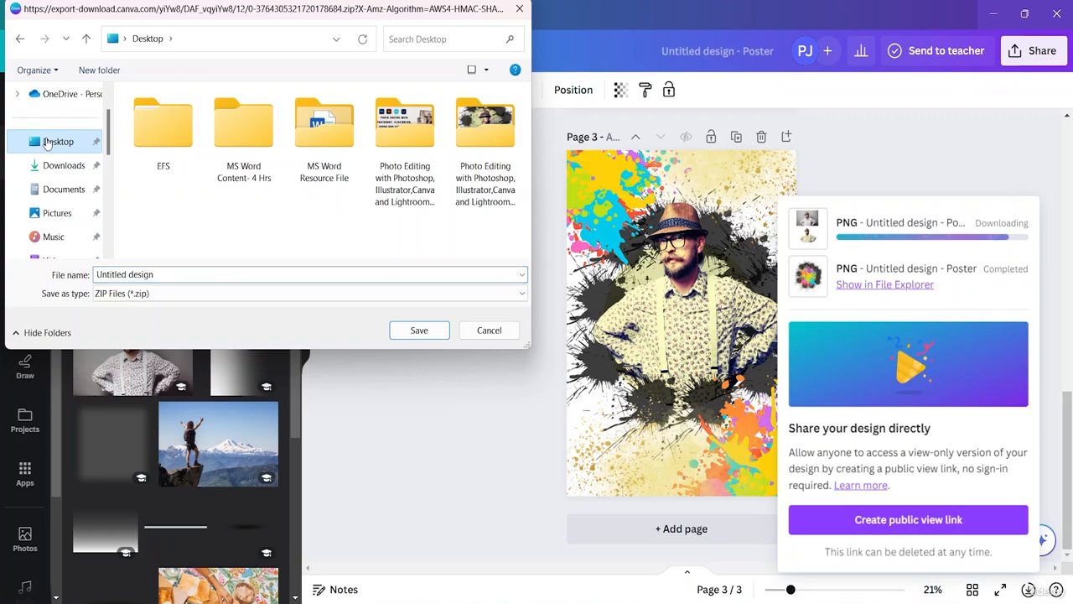
double_click(507, 185)
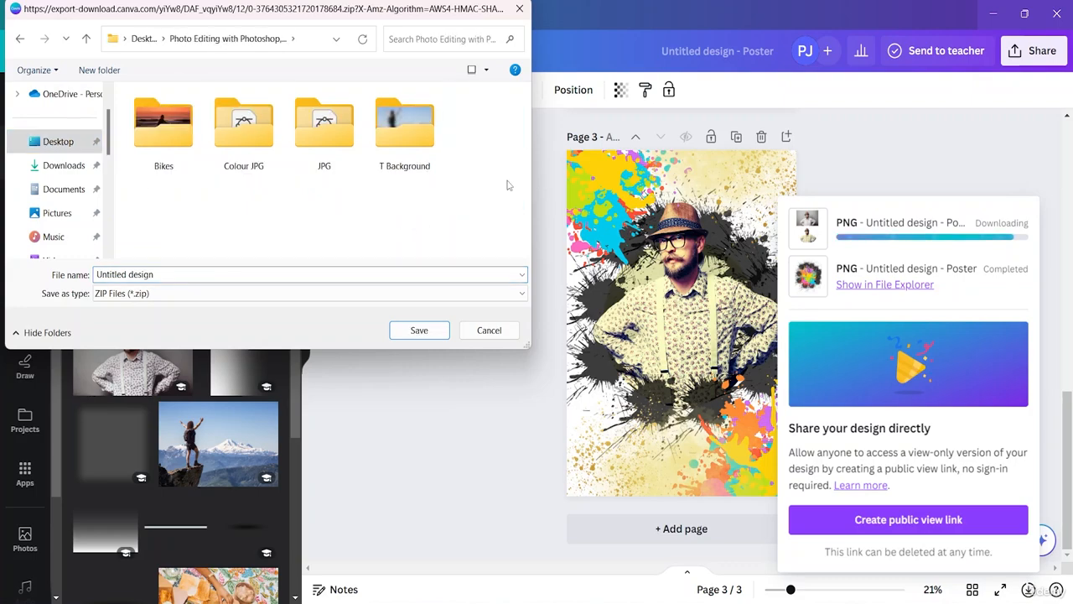
double_click(161, 277)
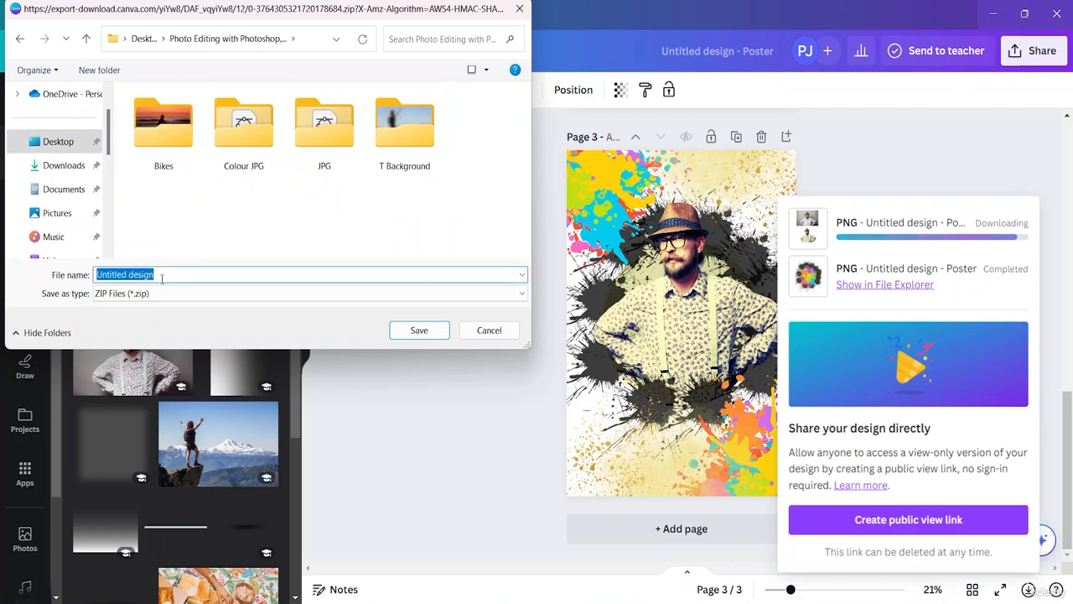
key(BackSpace)
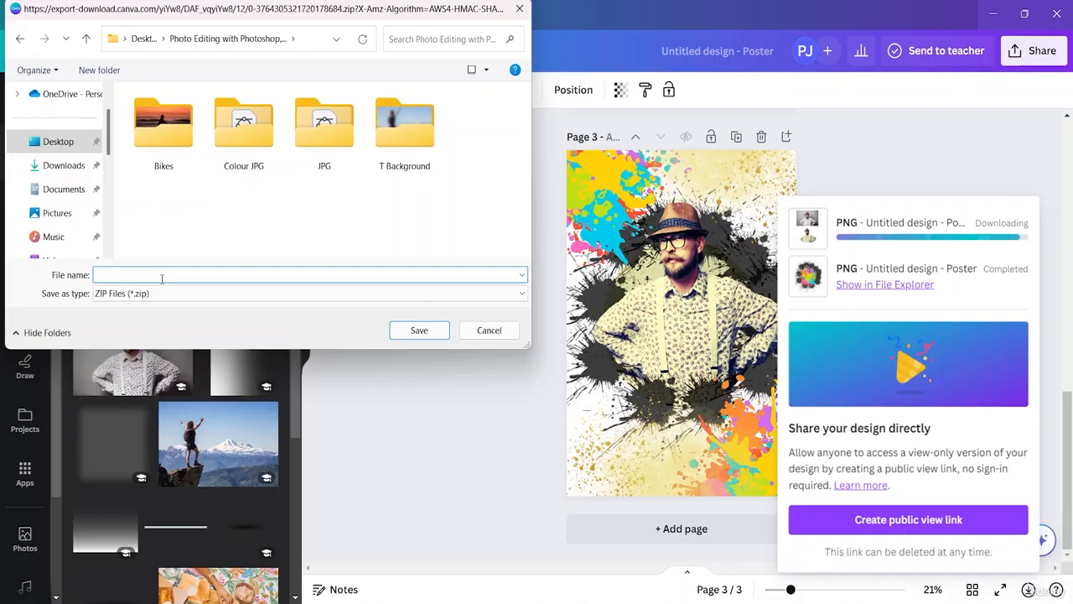
text(Pai)
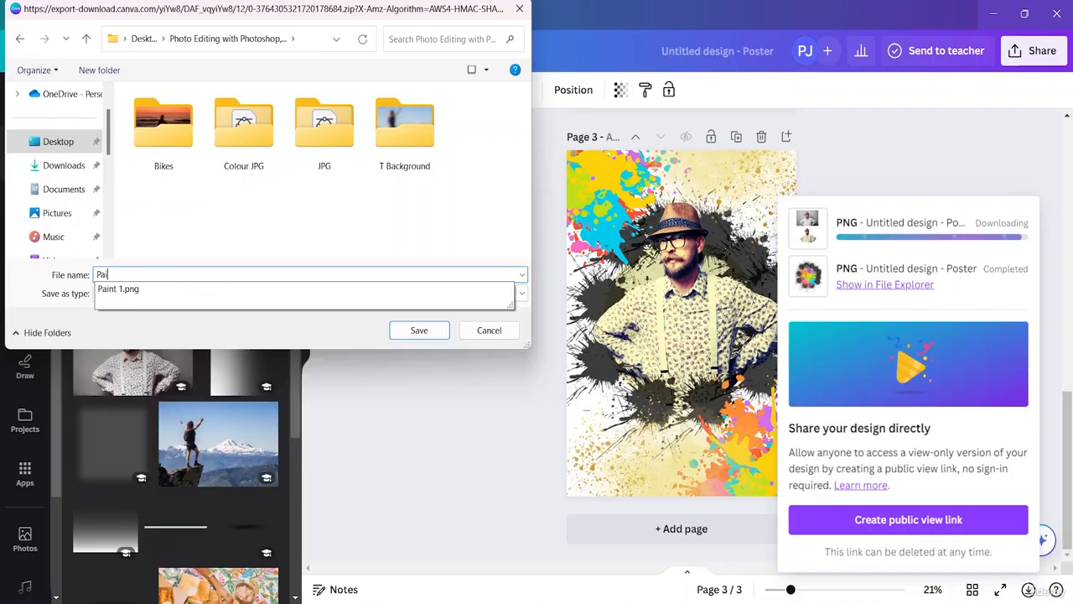
text(nt Splash)
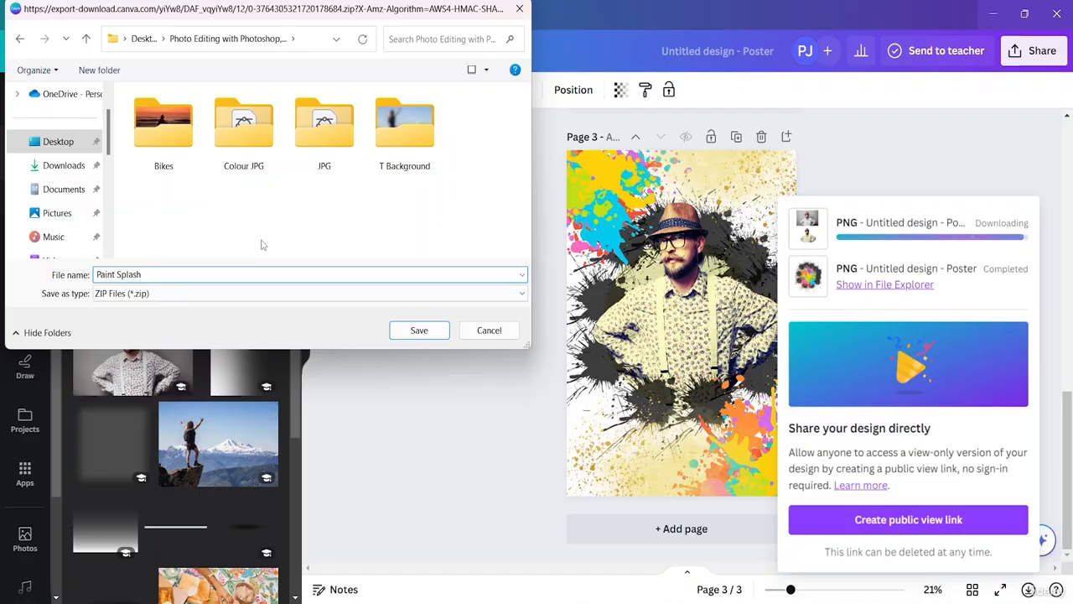
click(420, 331)
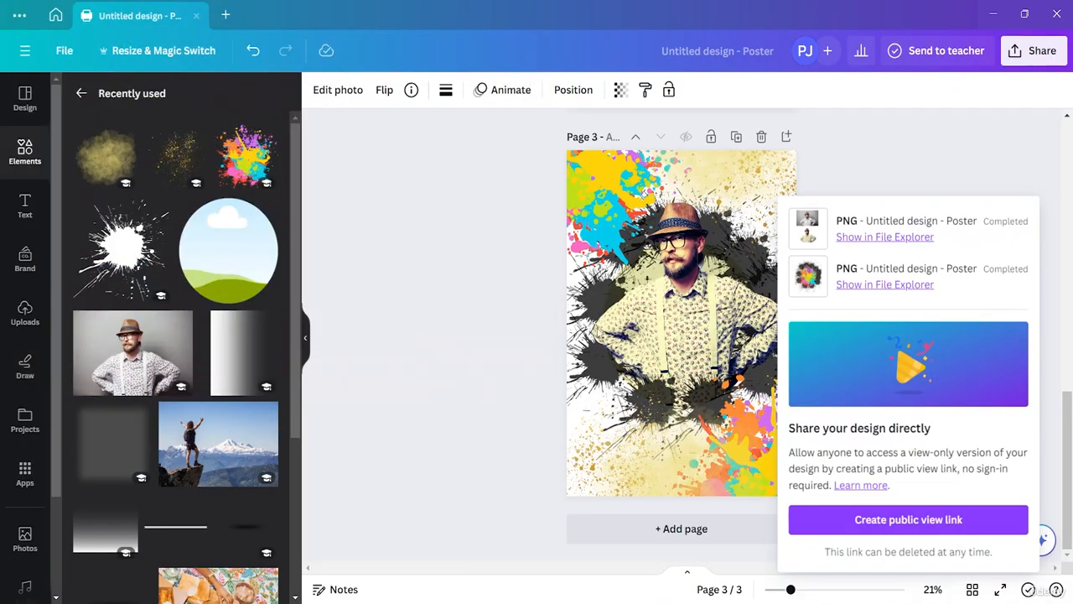
- Dismiss the download summary, return to page 1 and close the Untitled design poster
click(933, 155)
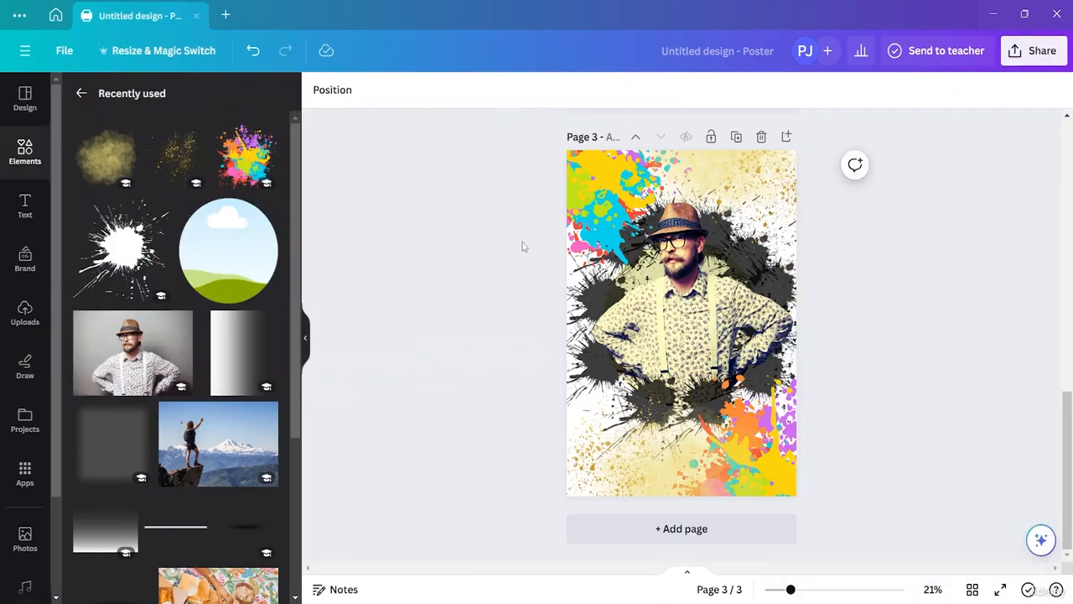
scroll(528, 248, up, 10)
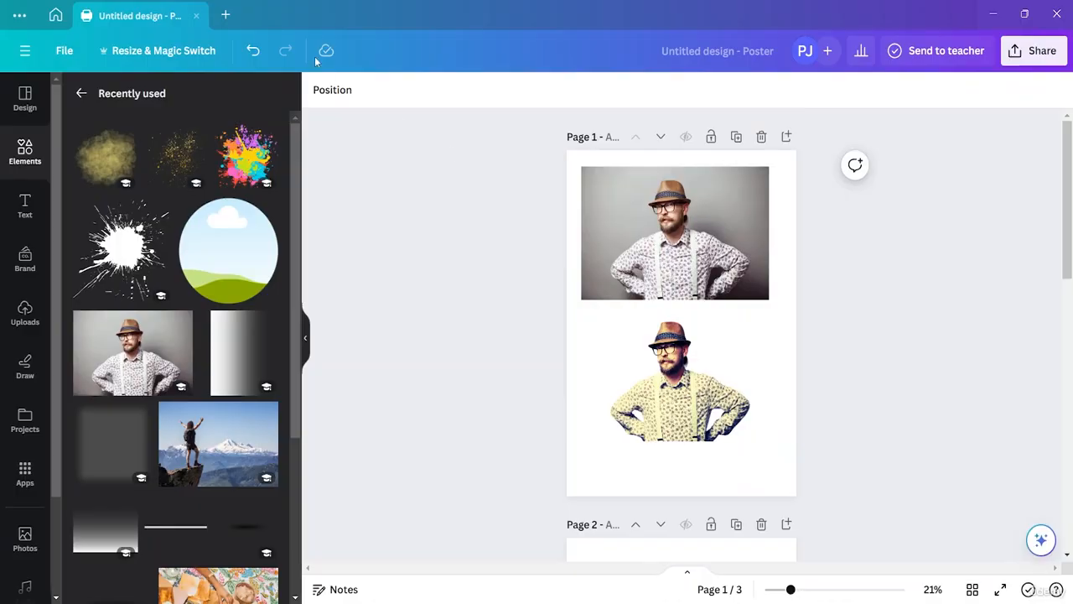
click(196, 15)
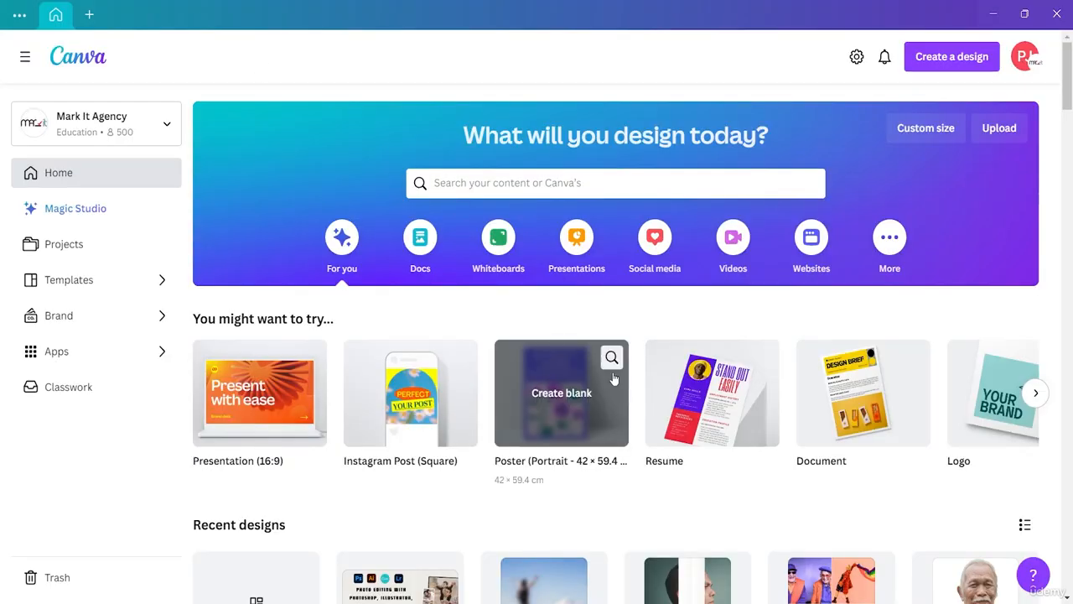
- Switch to File Explorer and open the Desktop folder Photo Editing with Photoshop, Illustrator,Canva and Lightroom Resource File
key(super+e)
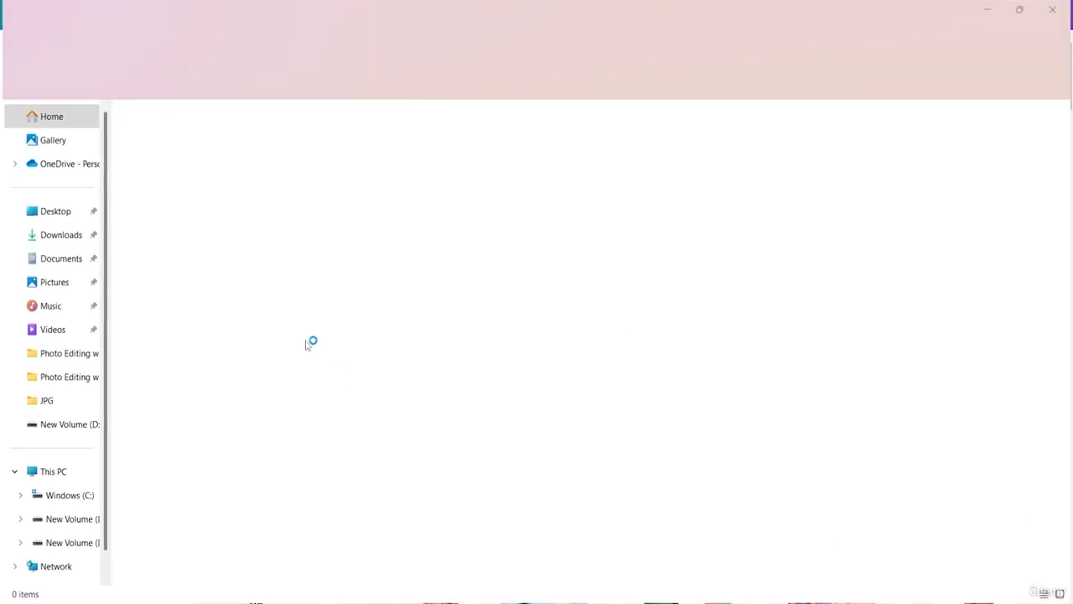
click(67, 234)
click(53, 211)
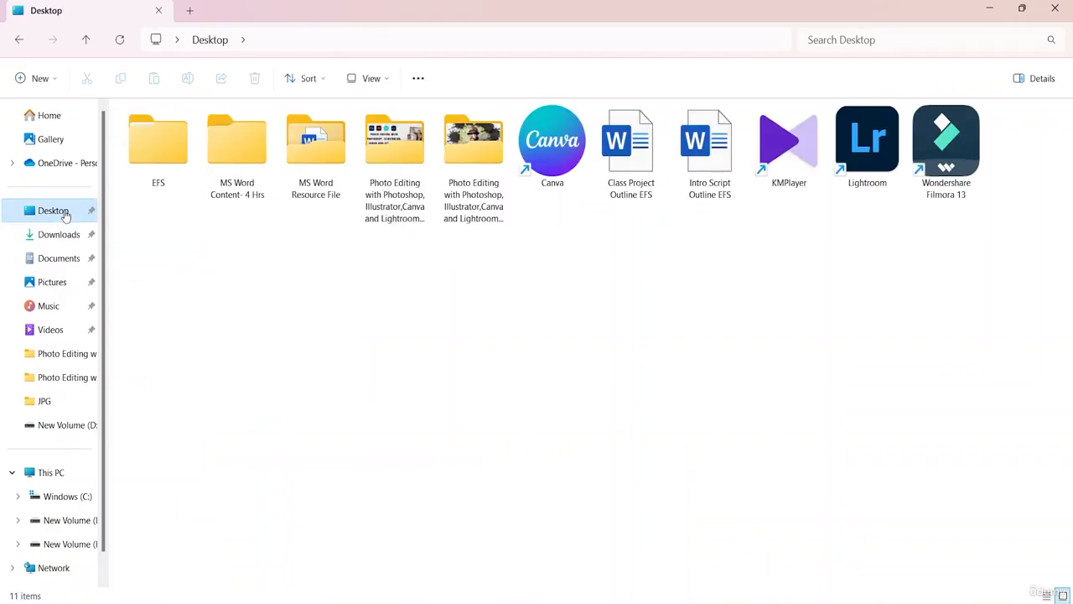
double_click(474, 184)
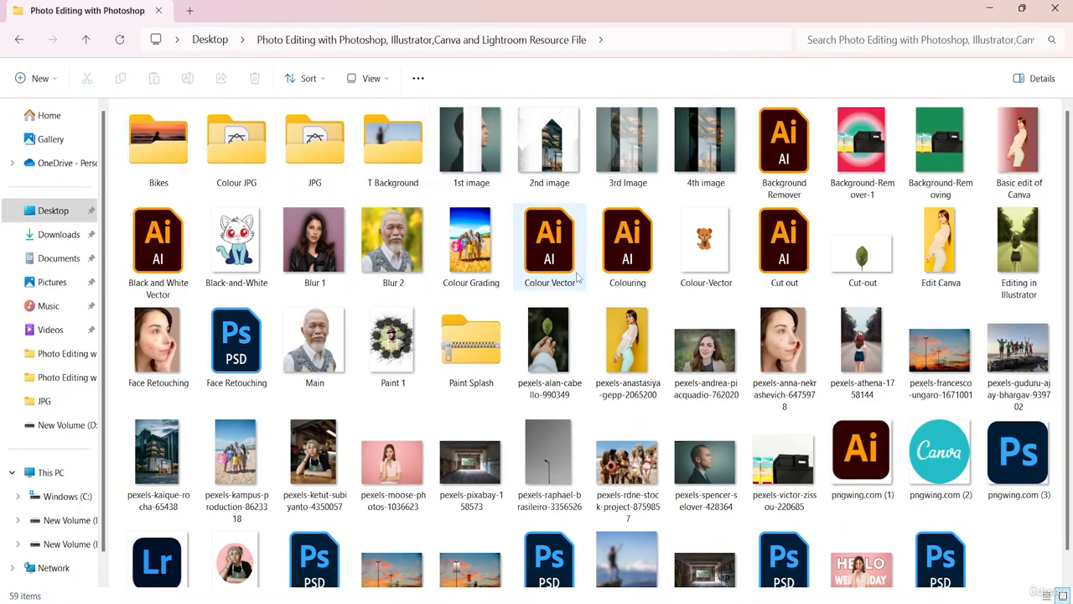
- Extract the Paint Splash ZIP into a Paint Splash folder in the same location, and close the window showing the extracted files
scroll(577, 277, down, 2)
right_click(486, 334)
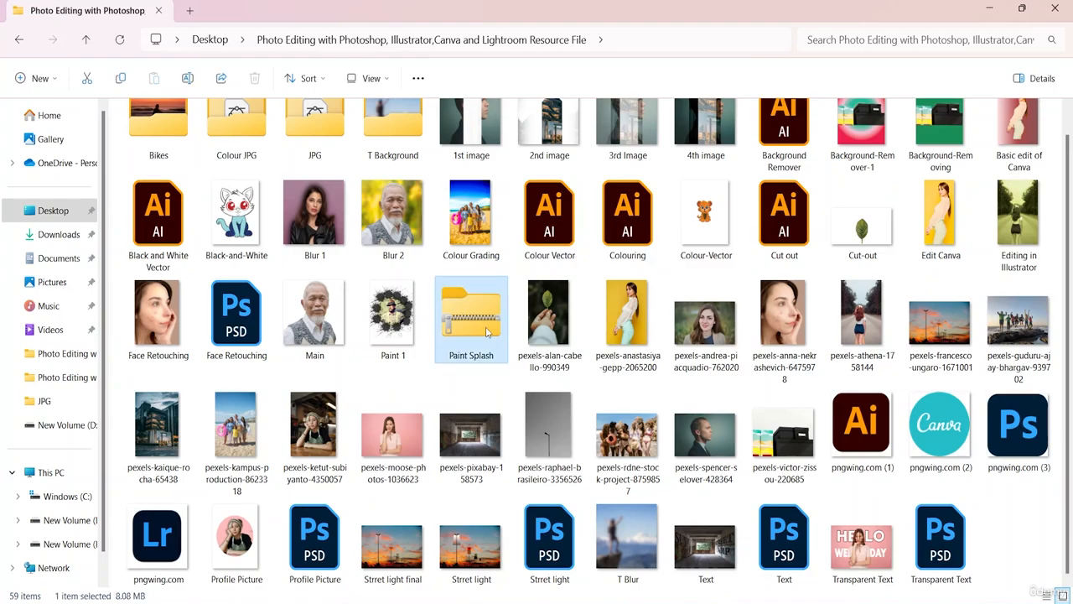
click(538, 350)
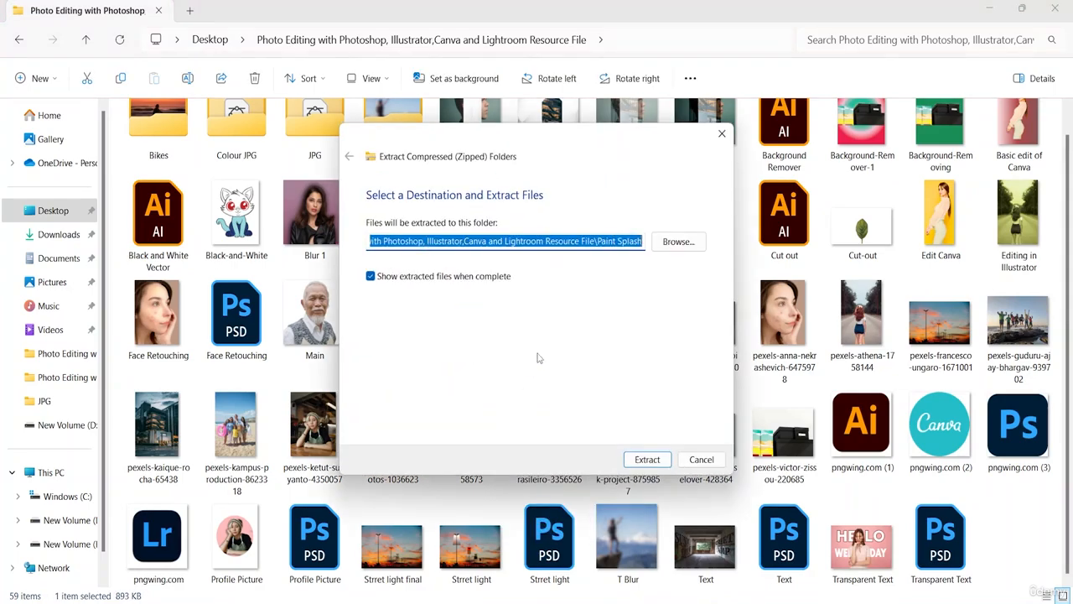
click(658, 460)
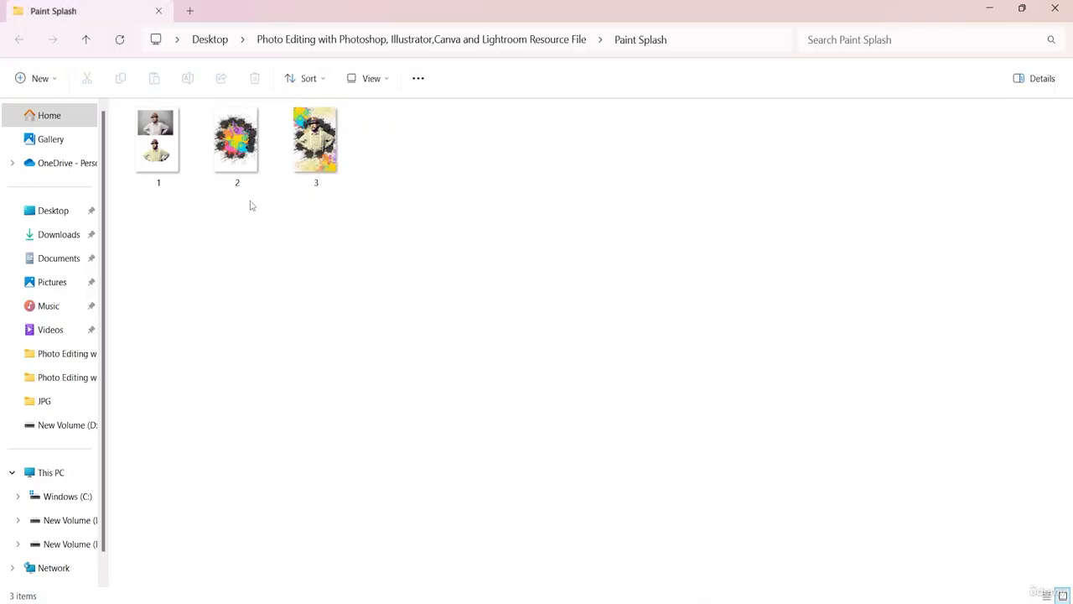
click(1055, 9)
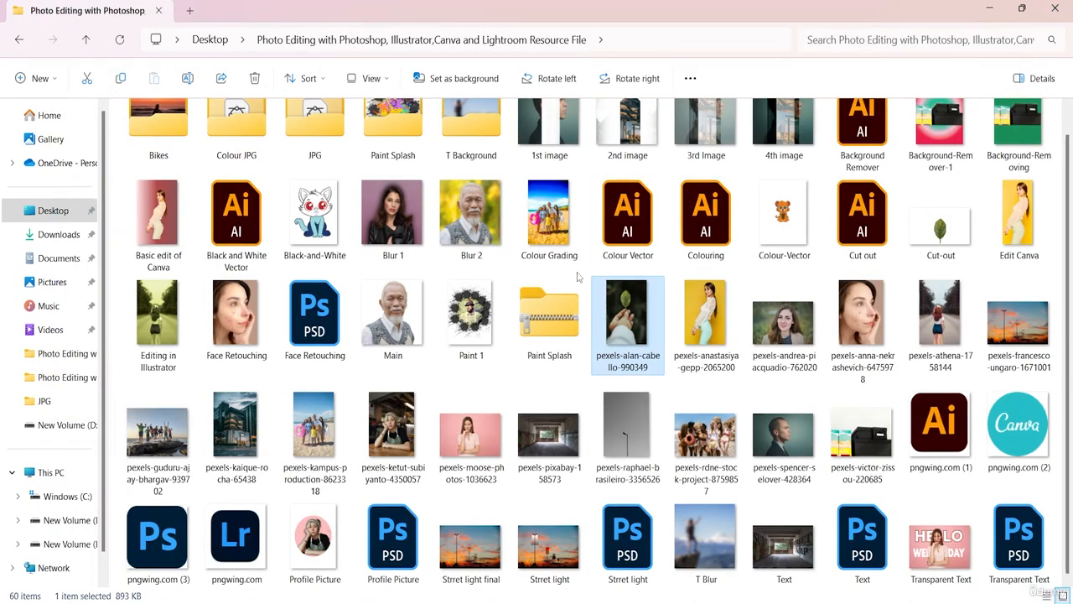
- Delete the Paint Splash ZIP file from the resource folder
scroll(508, 242, up, 1)
scroll(509, 242, down, 1)
click(547, 352)
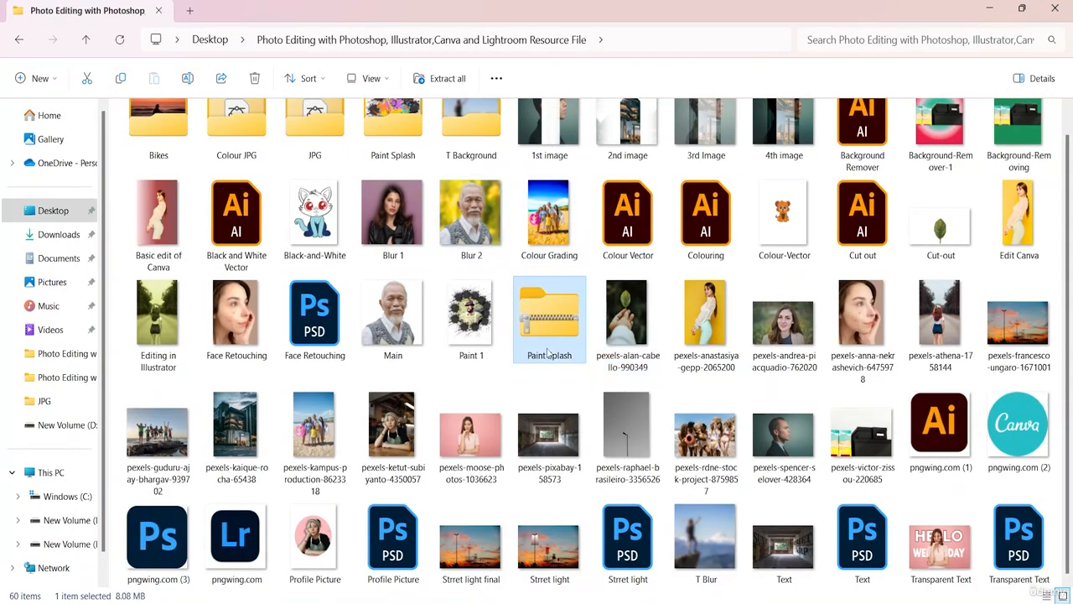
key(Delete)
scroll(548, 352, up, 1)
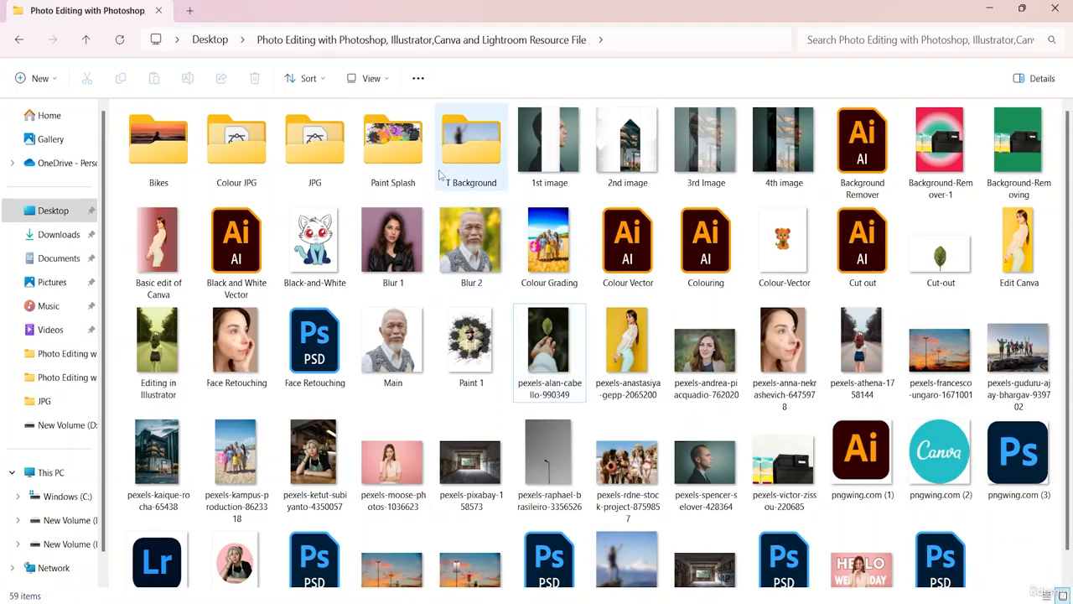
- View images 1, 2 and 3 from the extracted Paint Splash folder in the Photos app, and close the viewer
double_click(392, 174)
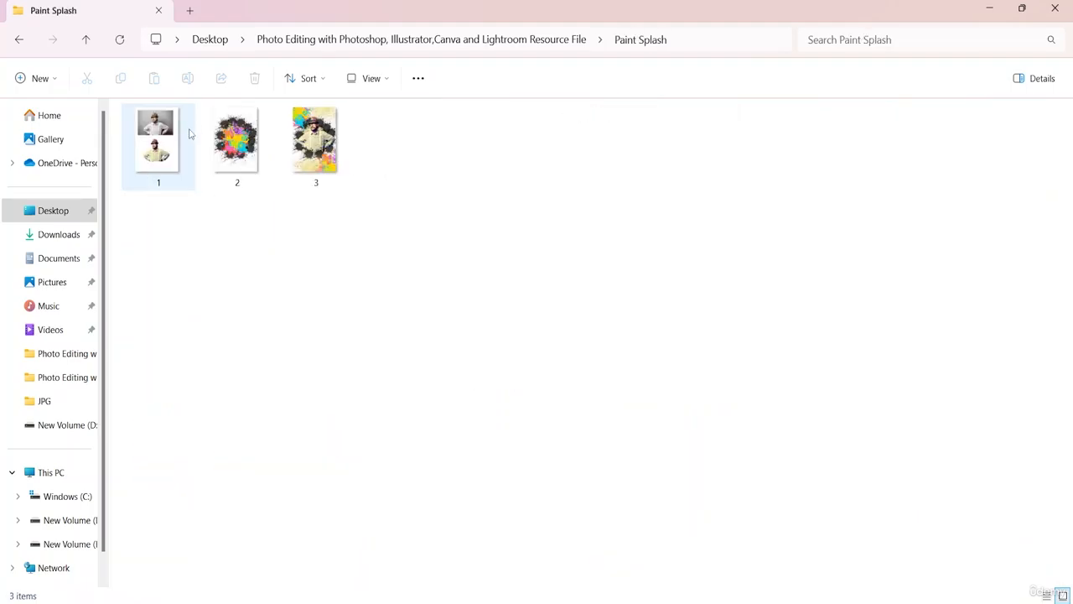
click(160, 151)
double_click(156, 149)
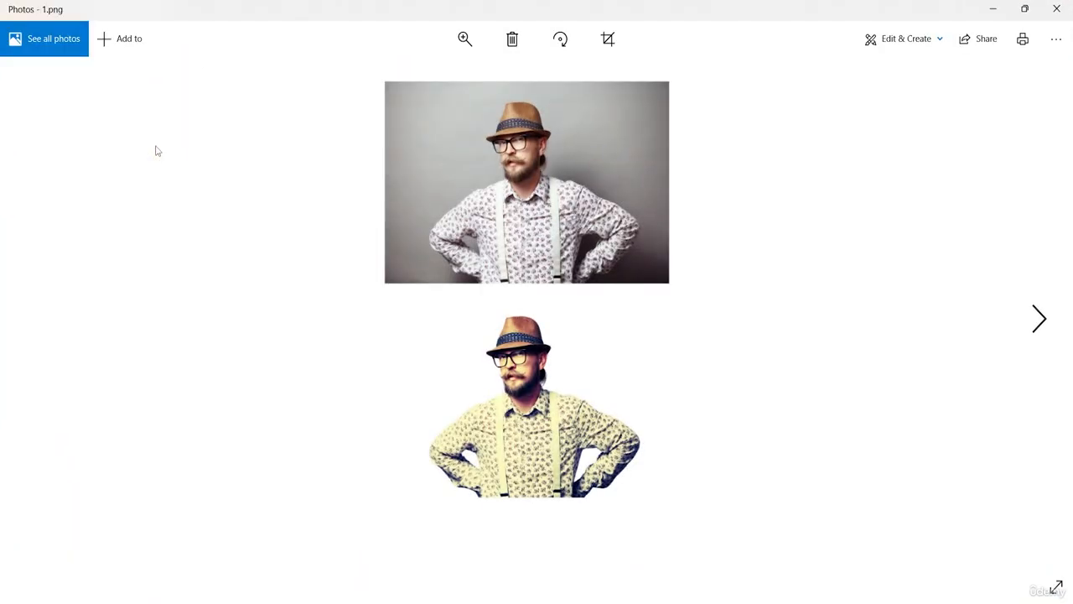
key(Right)
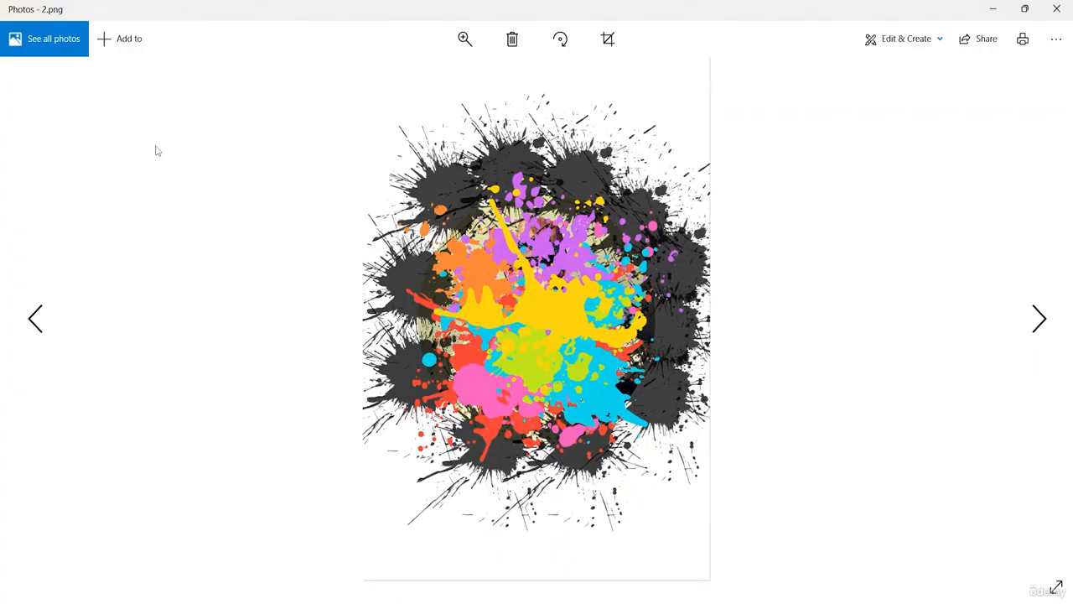
key(Right)
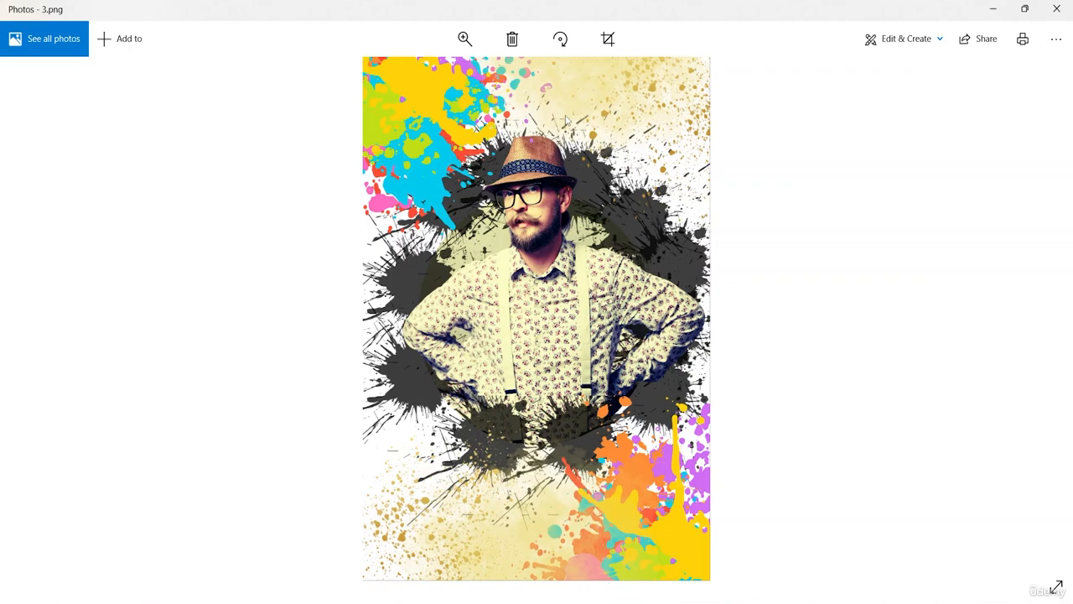
click(1057, 8)
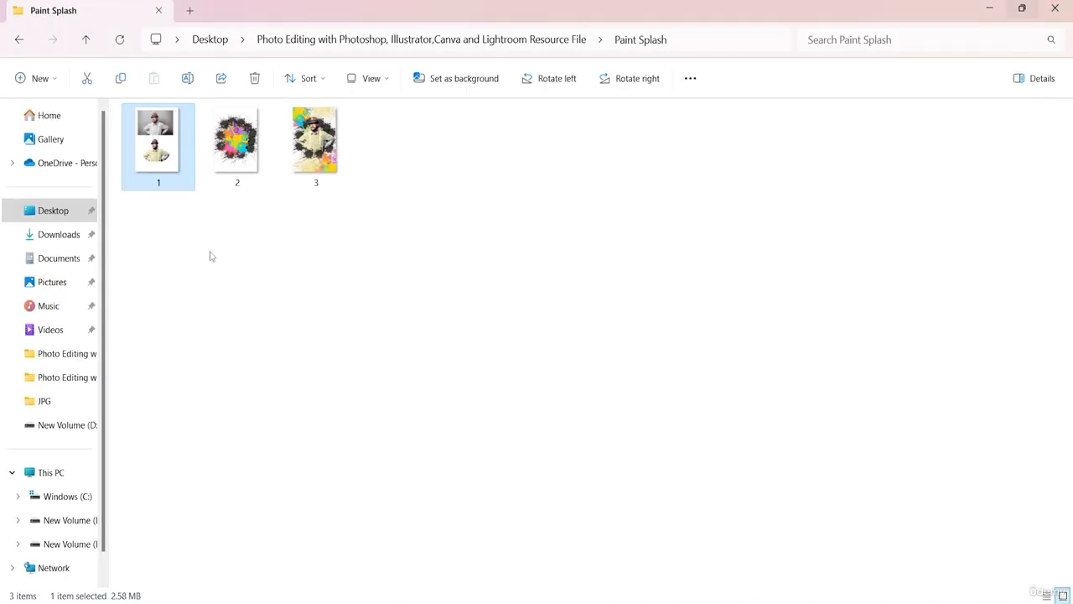